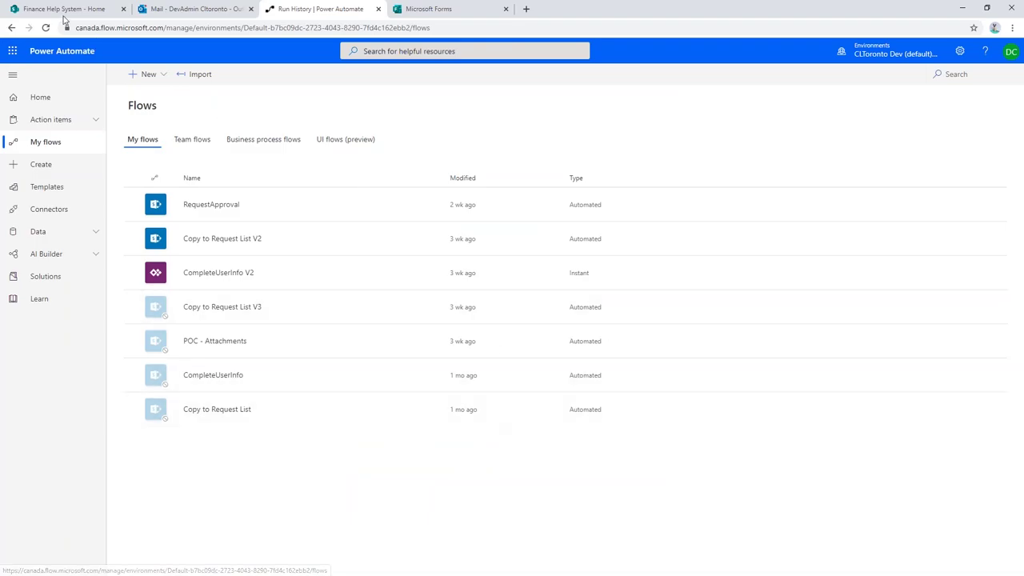
- Switch to the Finance Help System SharePoint site and open the request form for a new P card
click(64, 9)
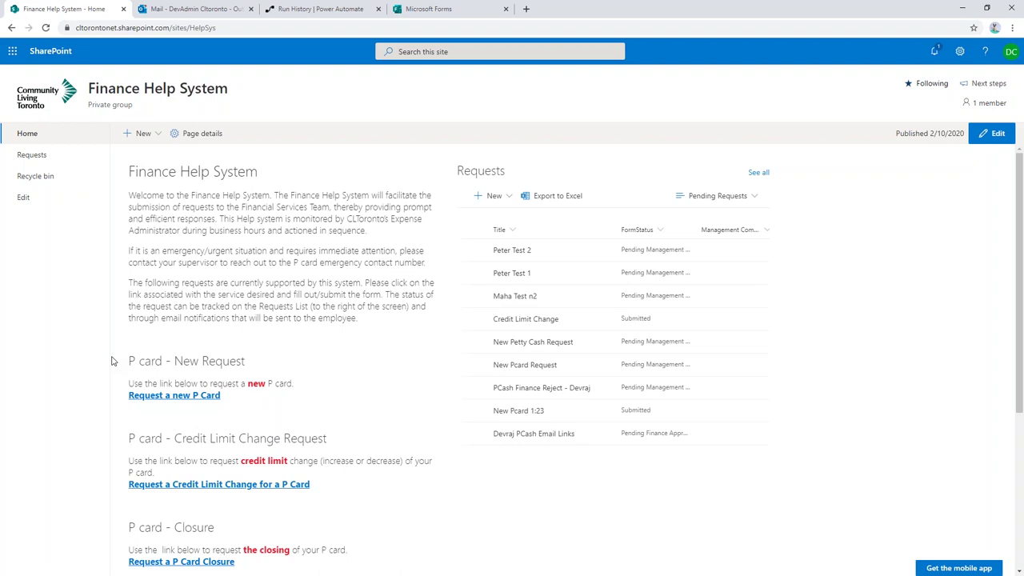
scroll(113, 362, down, 2)
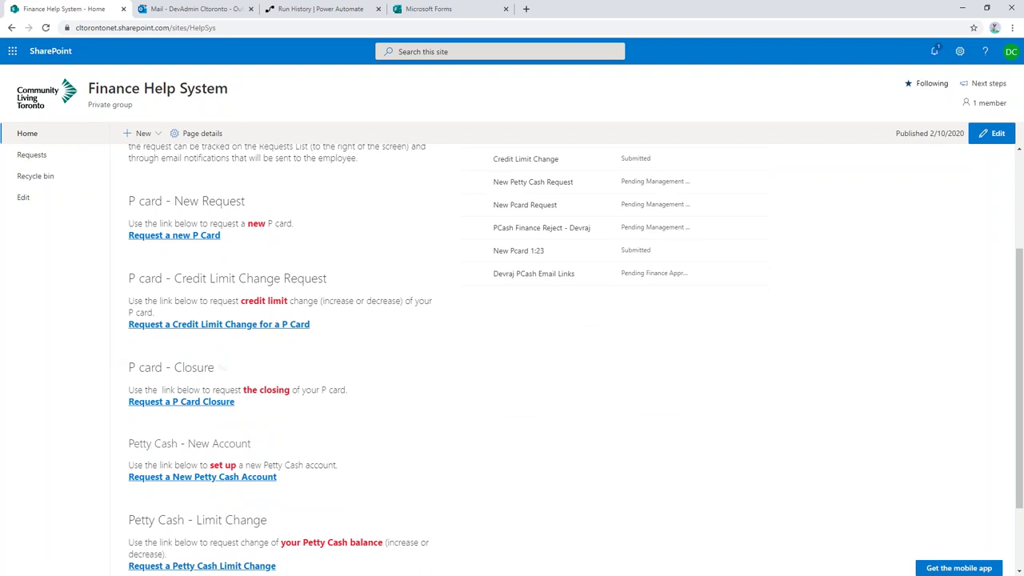
scroll(284, 324, up, 2)
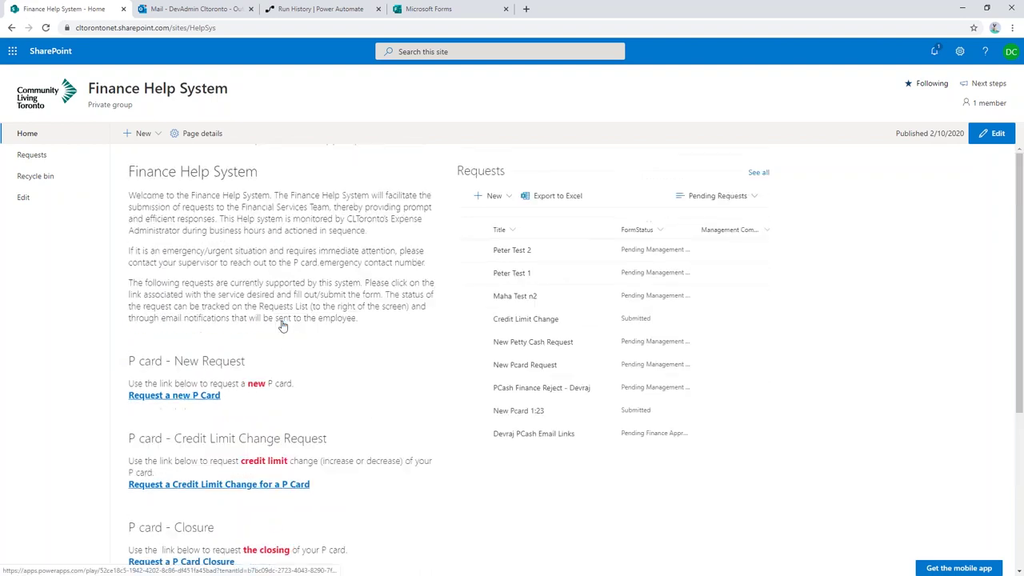
click(181, 396)
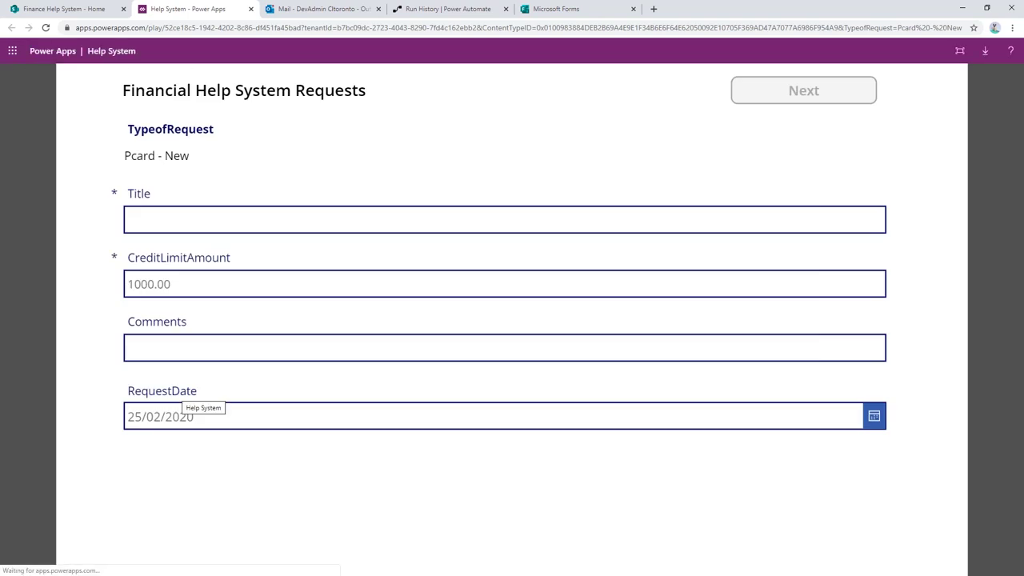
- Title the request with the tester's first name followed by "Test 02-25-3" and enter a credit limit amount of 1000
click(199, 222)
text(Pete)
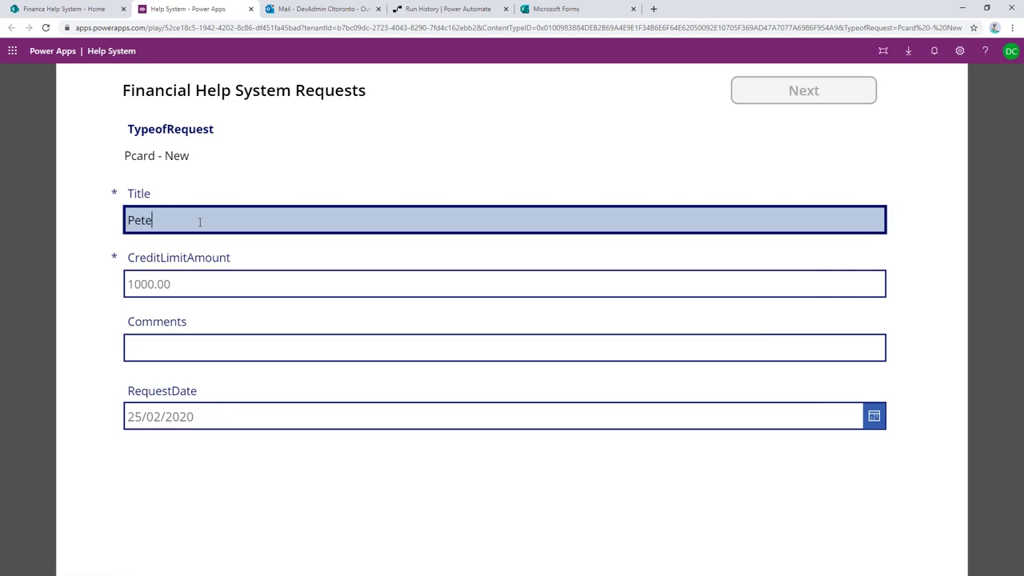
text(r Test 02:25-3)
key(Tab)
text(1000)
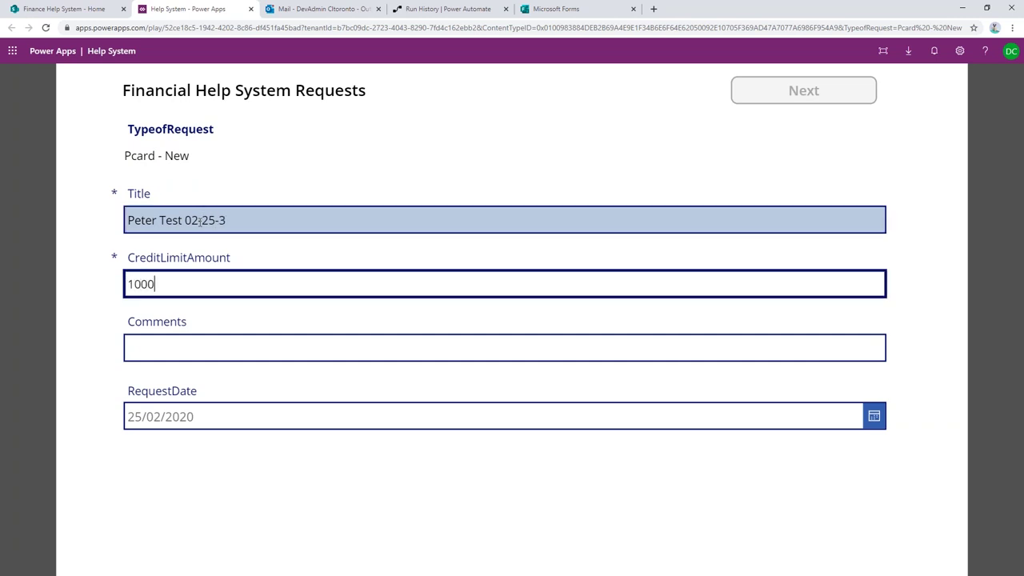
key(Tab)
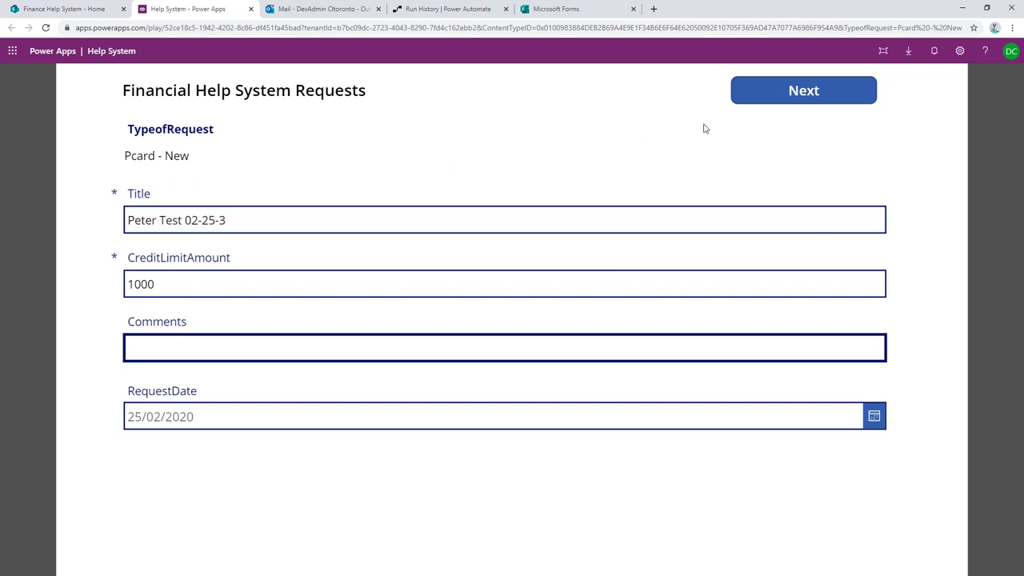
- Proceed to the policies page, accept both the Pcard and Purchasing policies, and submit the request
click(737, 87)
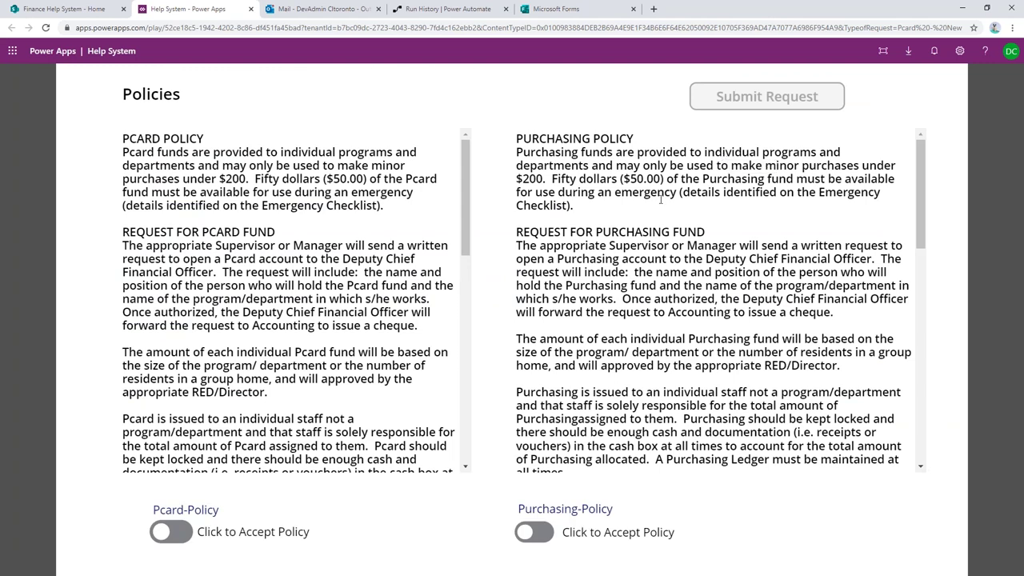
click(185, 532)
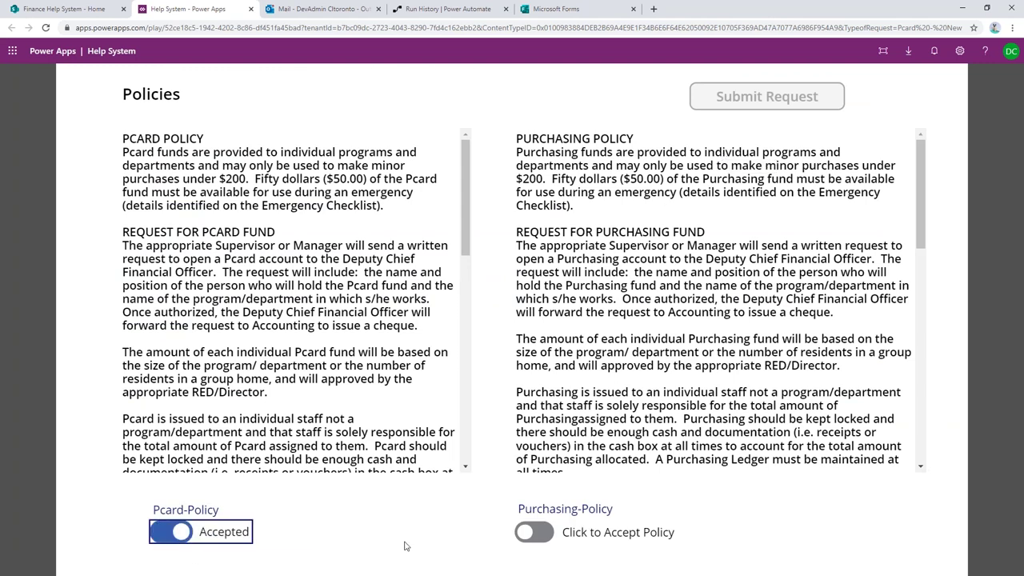
click(546, 533)
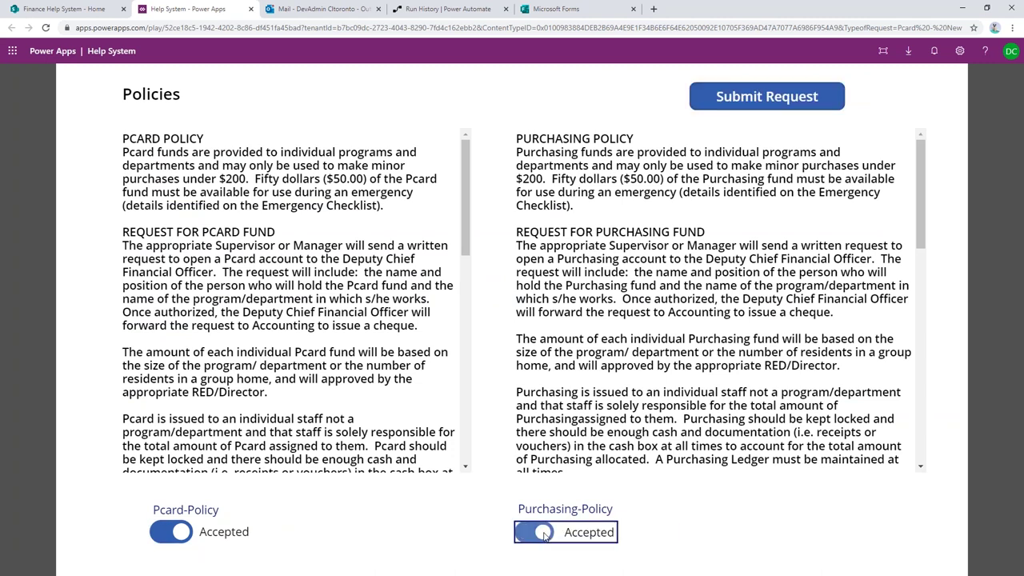
click(800, 109)
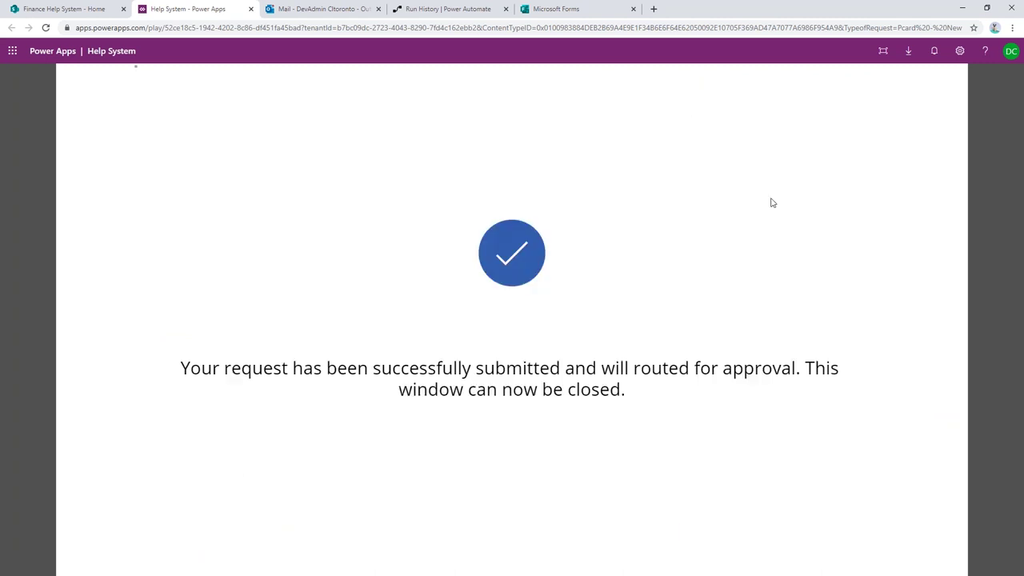
- Switch to Power Automate and start a test of the Copy to Request List V2 flow by performing the trigger action
click(47, 8)
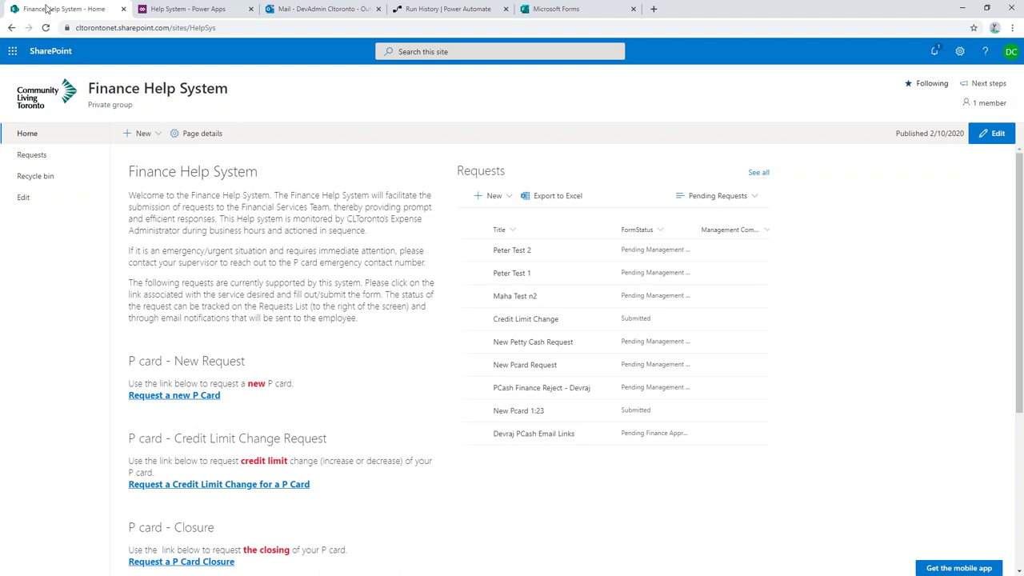
click(456, 7)
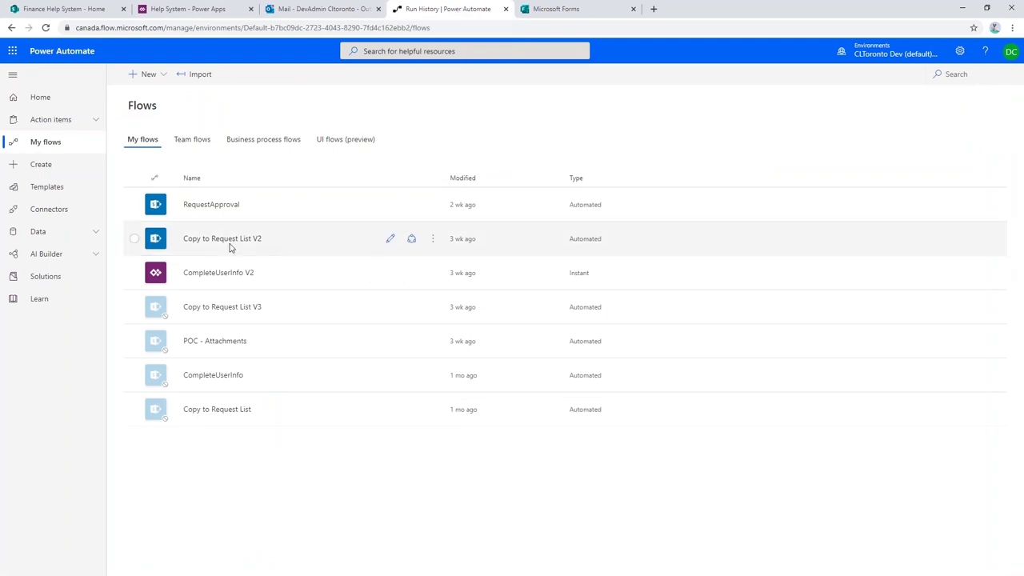
click(388, 244)
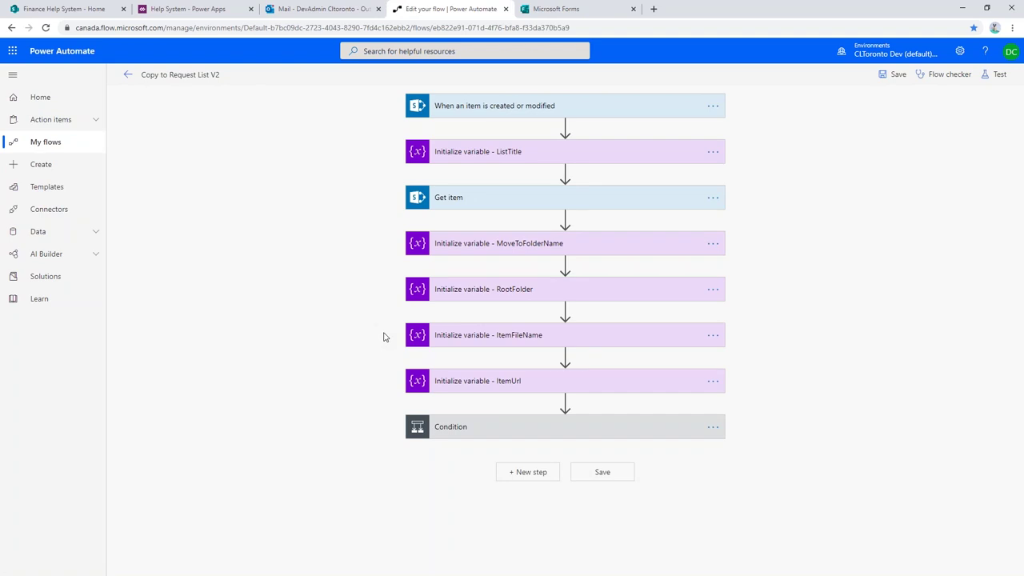
click(994, 75)
click(882, 101)
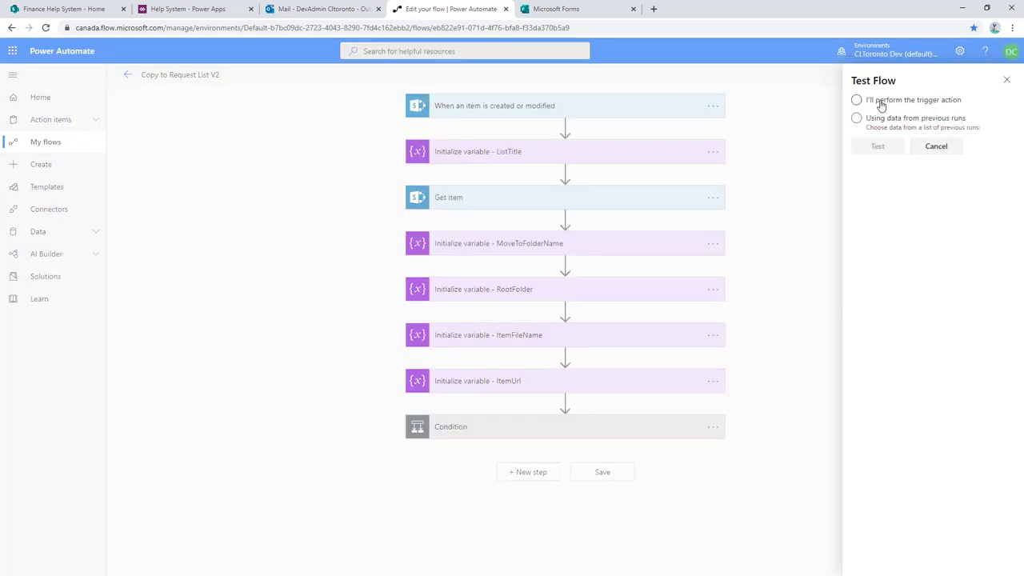
click(877, 145)
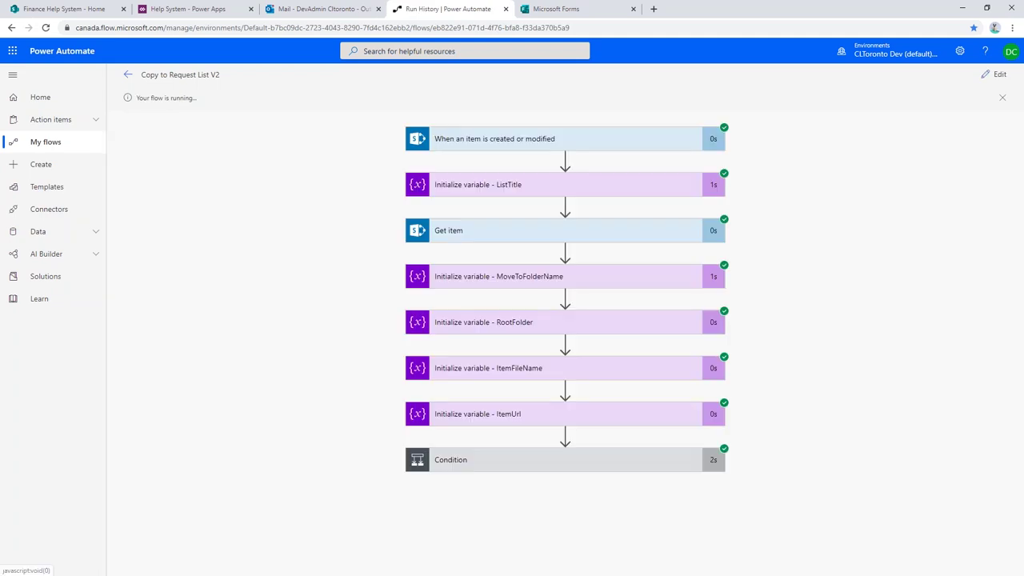
- Check the submitted title in the outputs of the test run's "When an item is created or modified" trigger
click(539, 138)
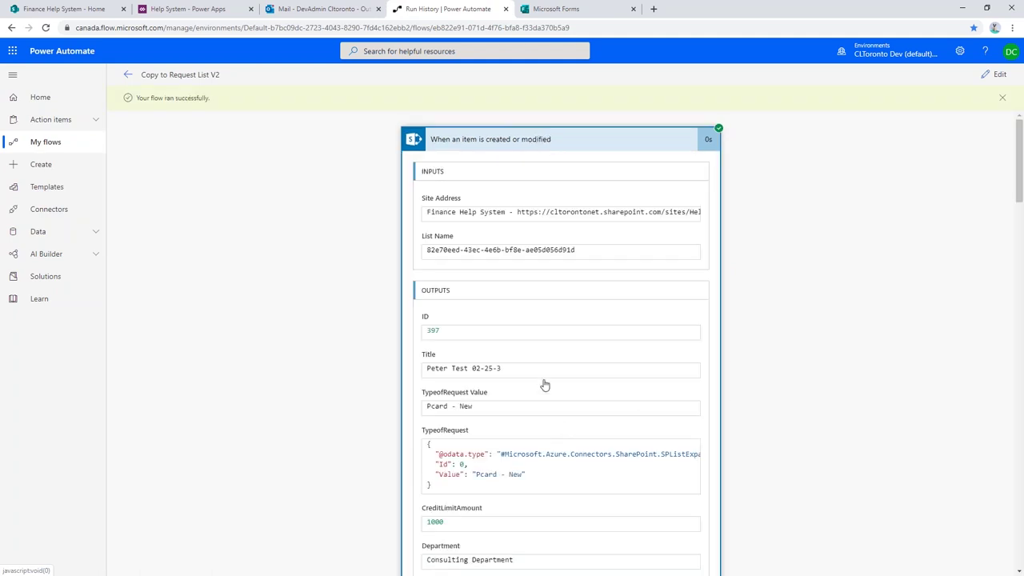
drag(502, 368, 452, 368)
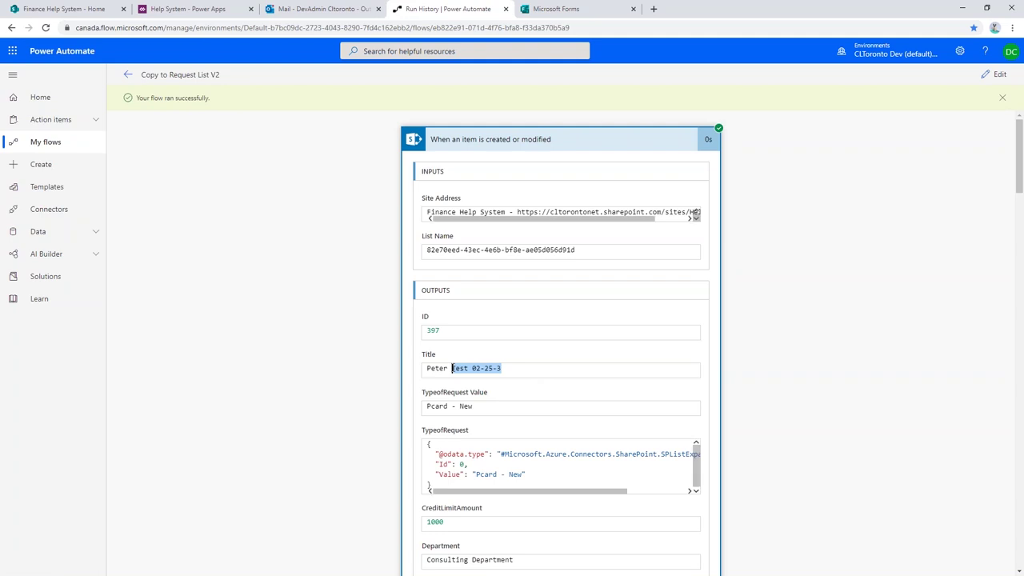
click(128, 74)
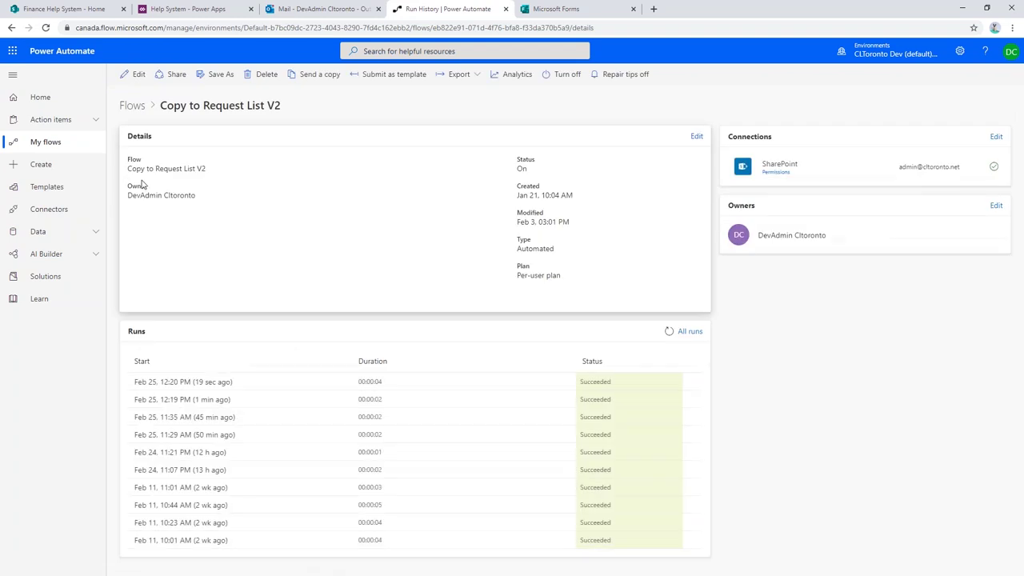
- Open the latest Copy to Request List V2 run and examine Get item and the actions in the Condition's If yes branch
click(176, 382)
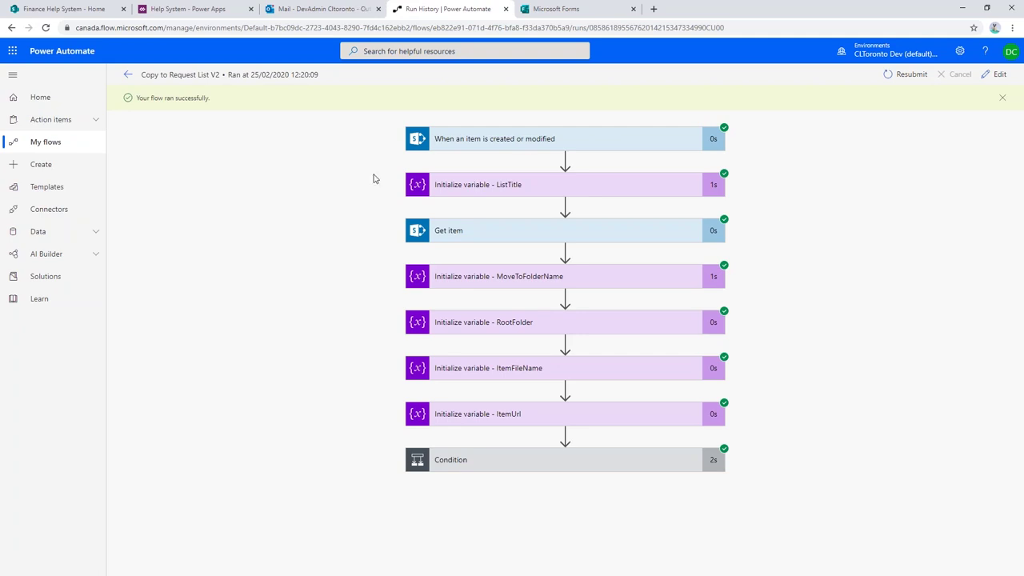
click(510, 235)
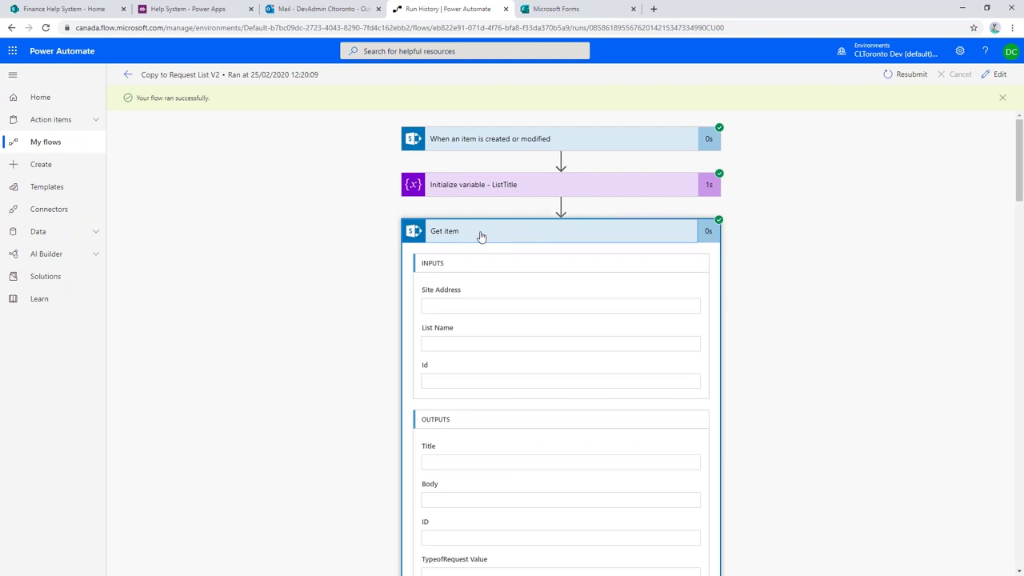
click(480, 236)
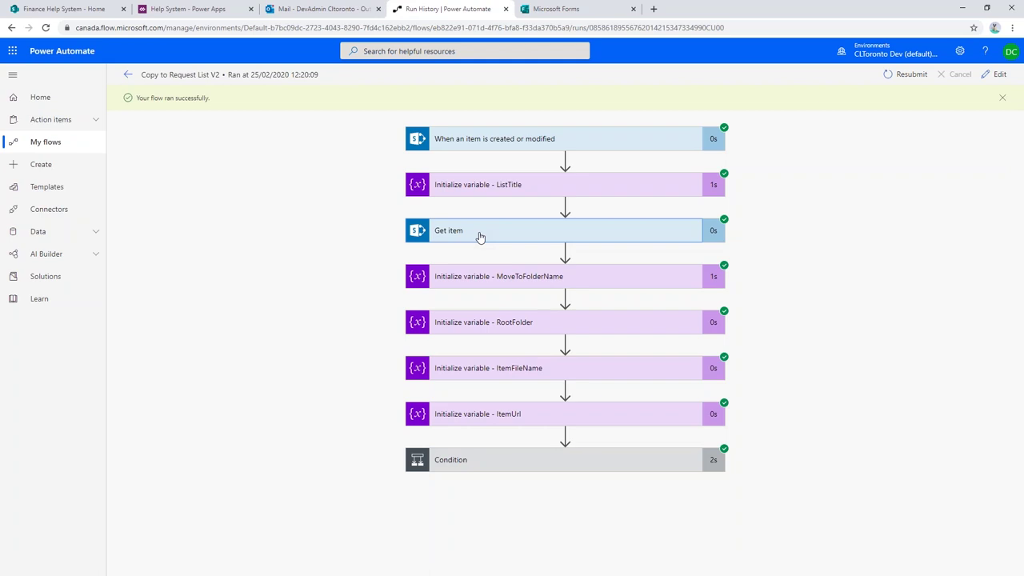
click(457, 467)
scroll(458, 467, down, 4)
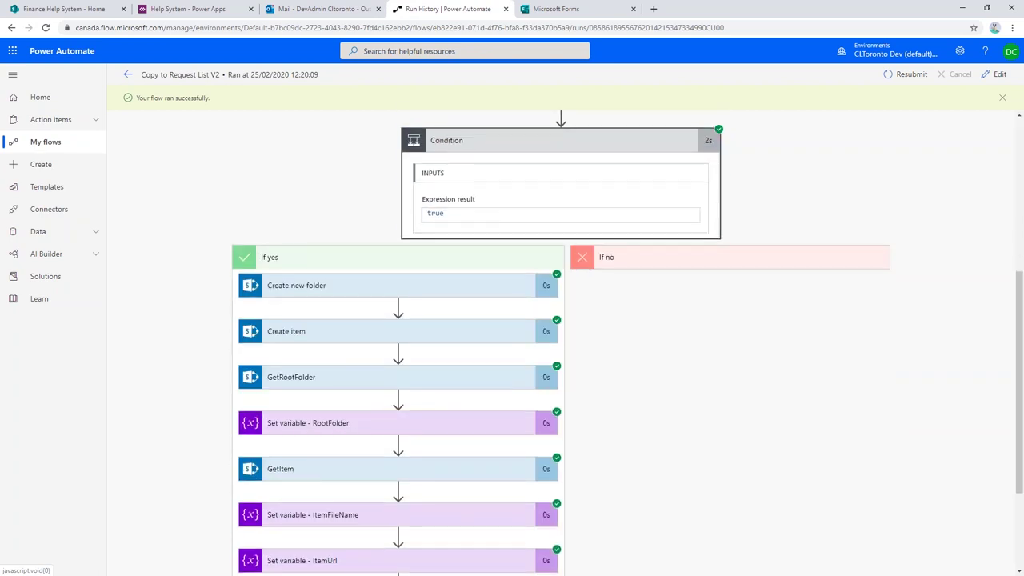
scroll(371, 297, down, 2)
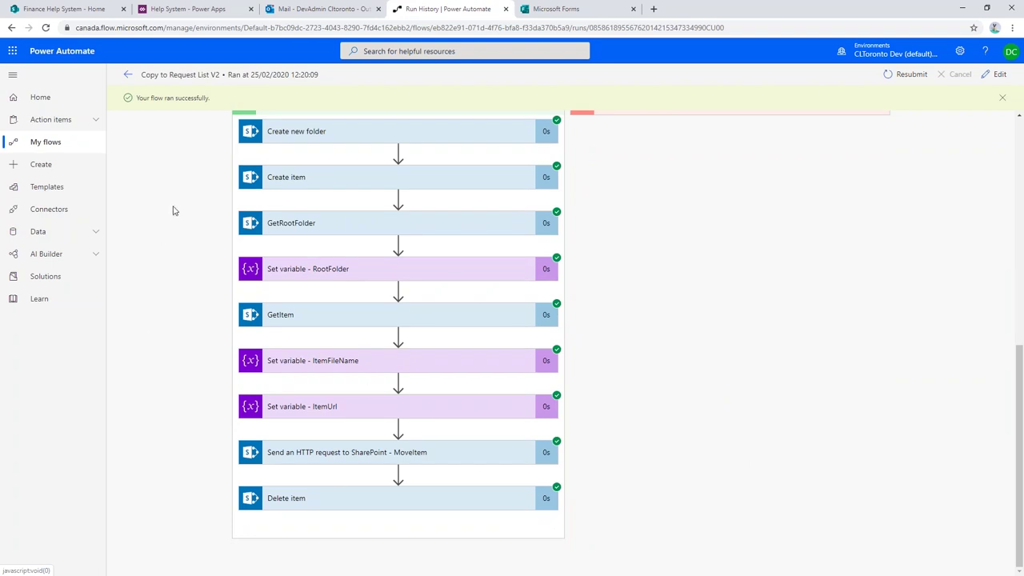
click(124, 75)
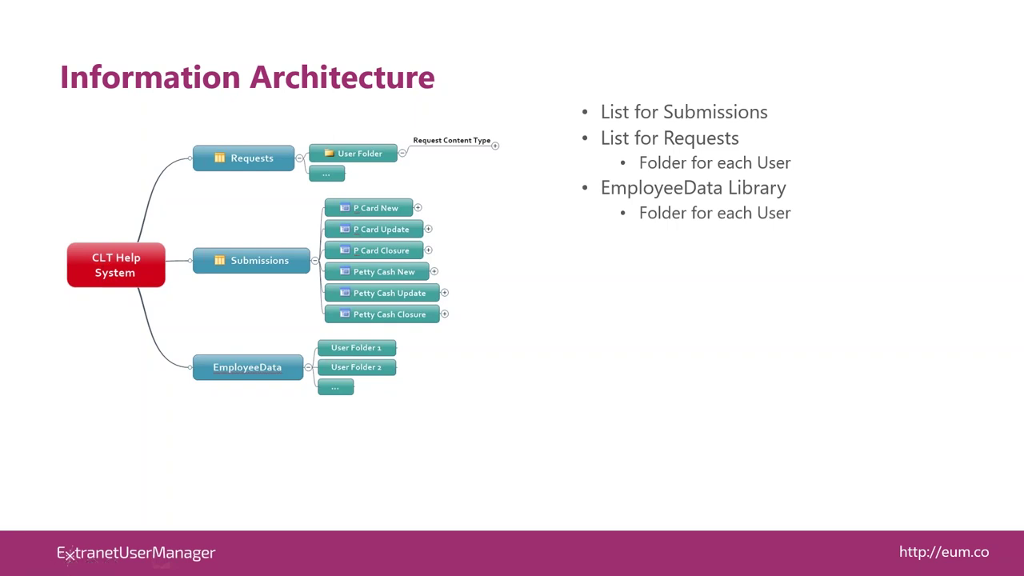
- Return to the flow list and open the Feb 25, 12:20 PM run of the RequestApproval flow
key(alt+Tab)
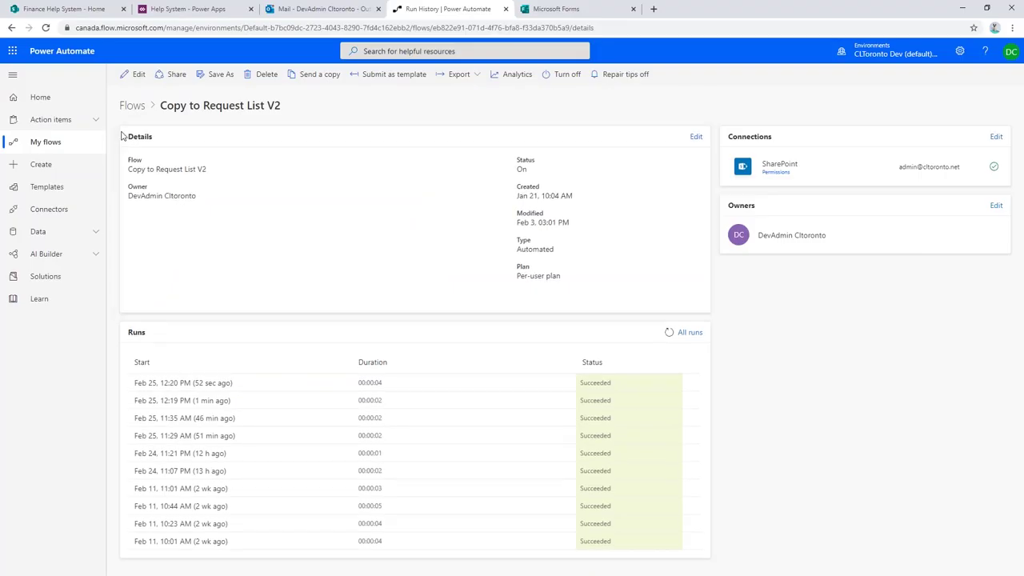
click(132, 105)
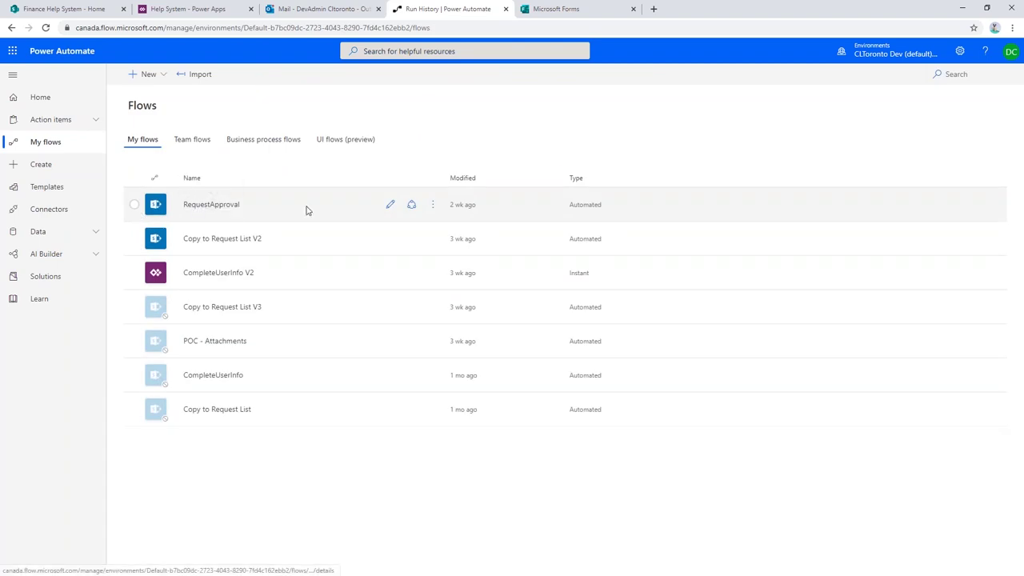
click(221, 209)
click(222, 207)
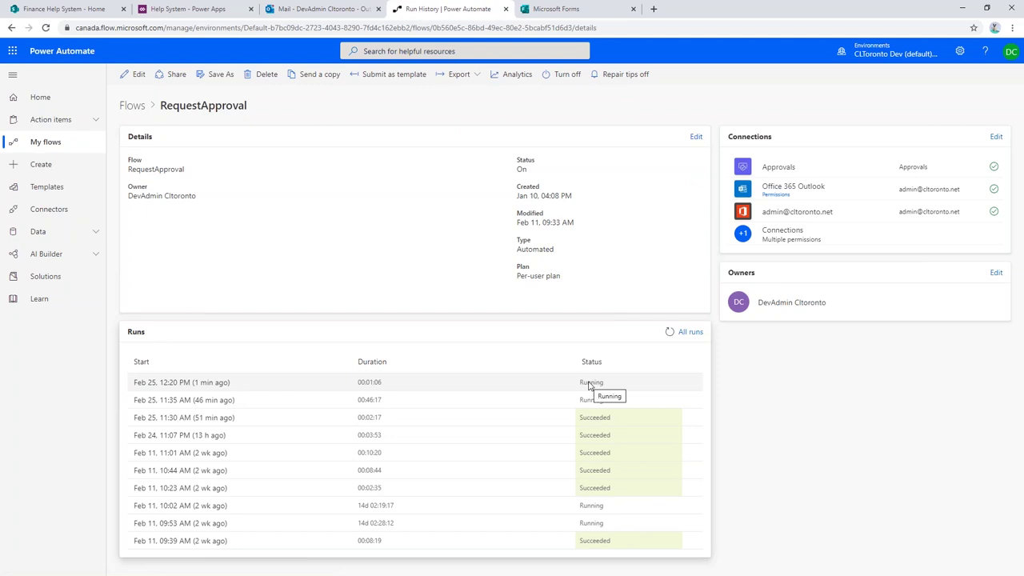
click(214, 384)
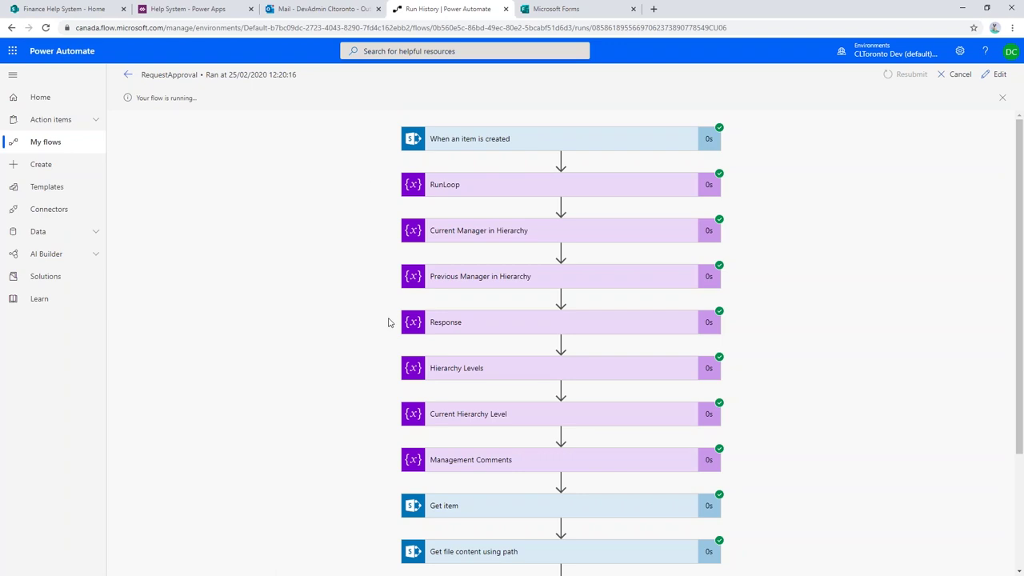
- Expand the Pcard Request condition in the RequestApproval run and examine the actions in its If yes branch
scroll(388, 323, down, 2)
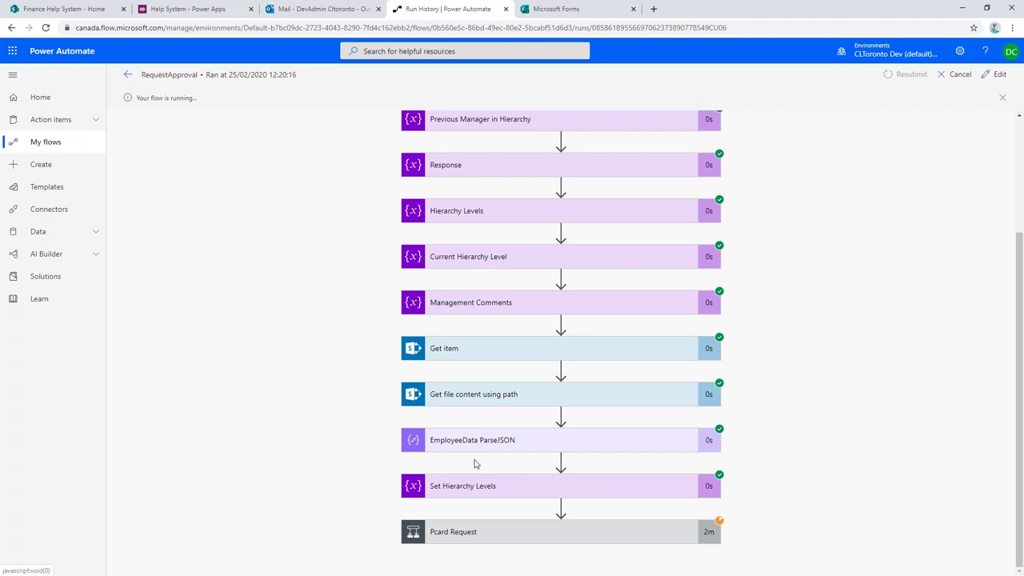
click(520, 532)
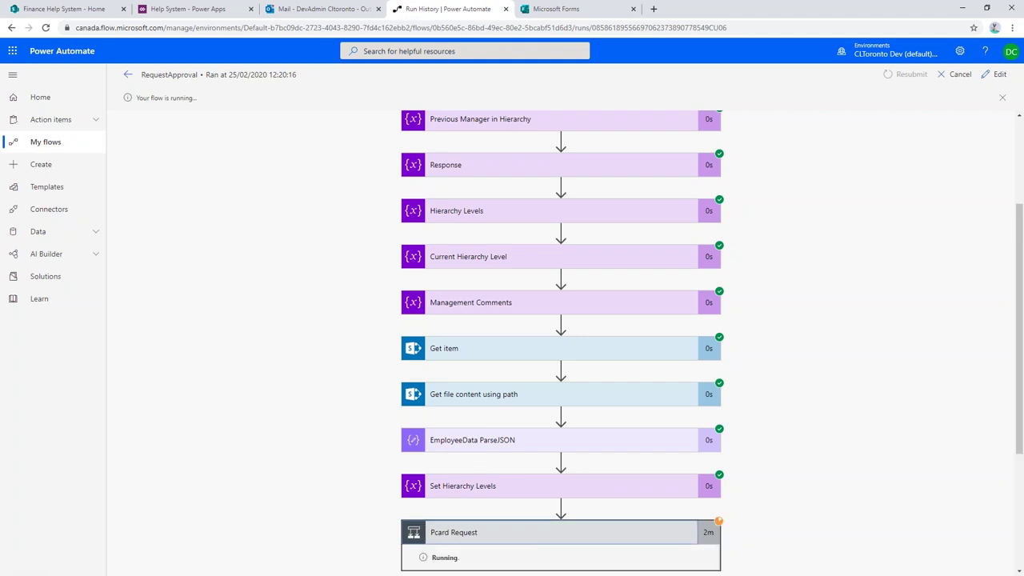
scroll(247, 482, down, 3)
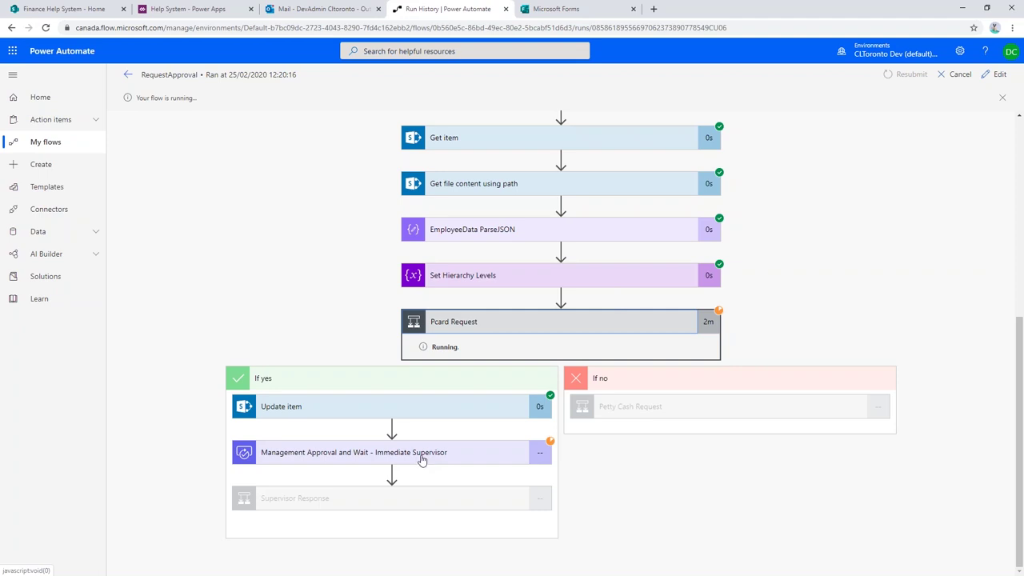
- Switch to Outlook, open the 12:20 PM request for approval and approve it without giving a reason
click(333, 9)
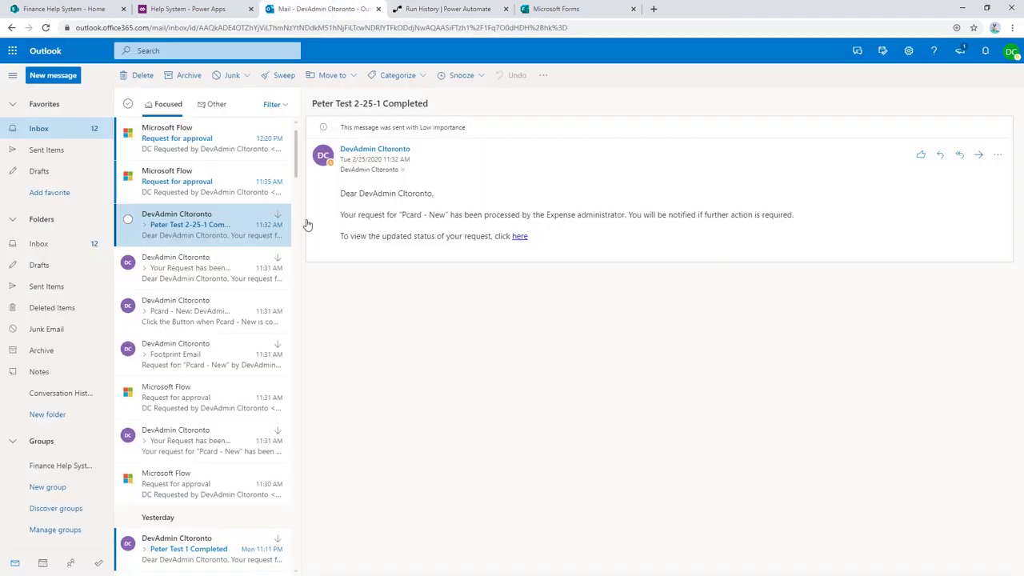
click(200, 150)
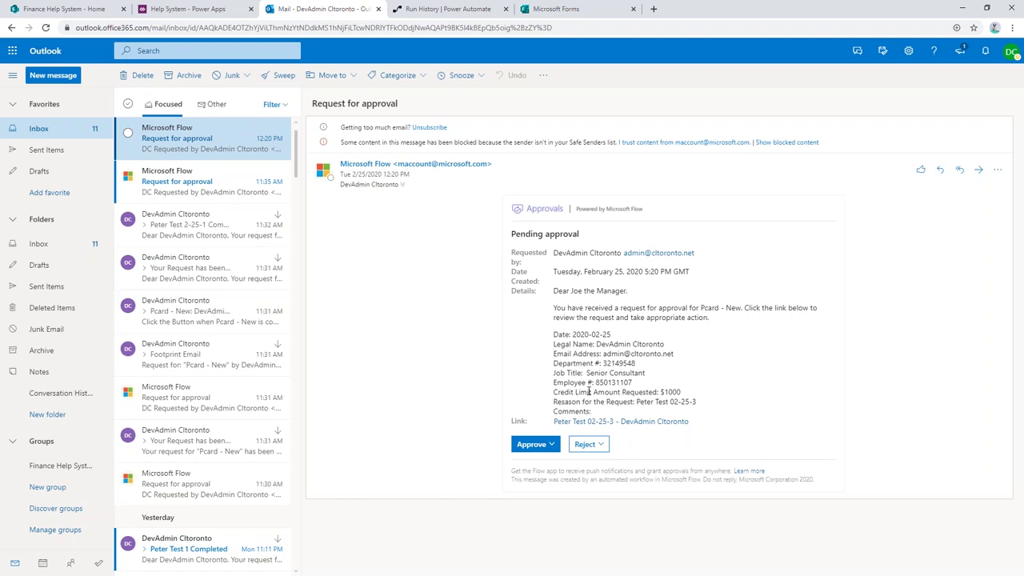
click(533, 443)
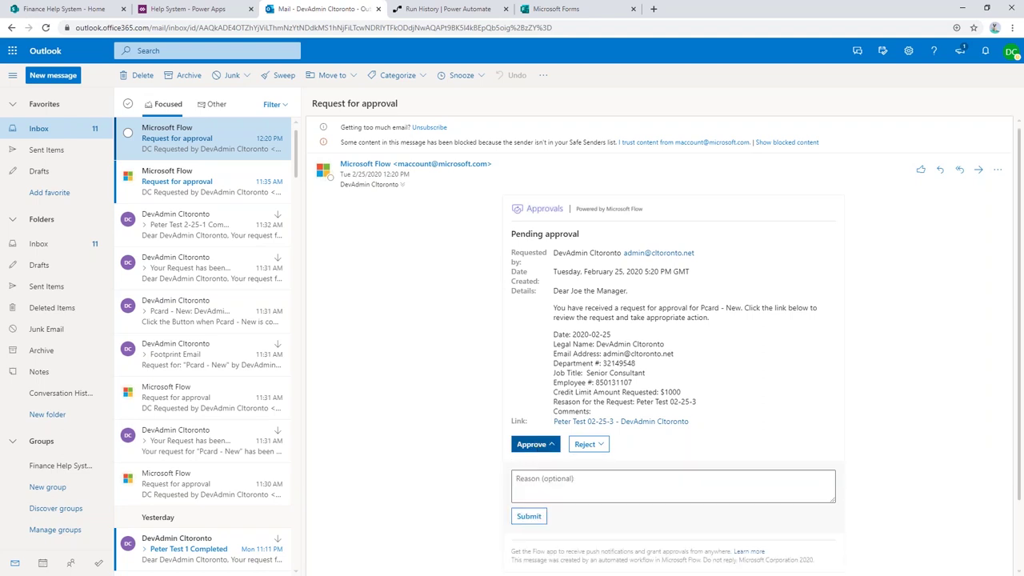
click(524, 479)
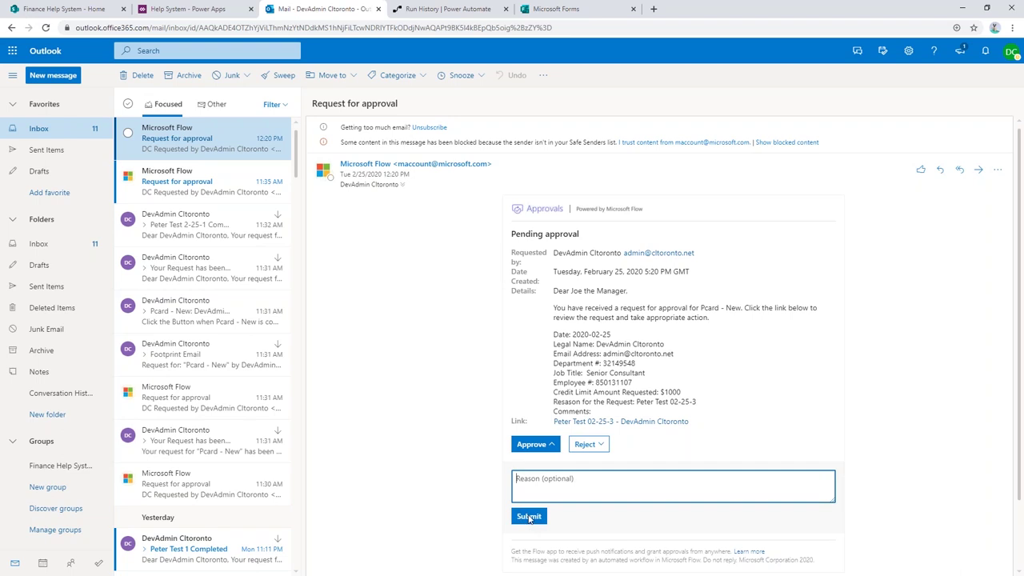
click(529, 518)
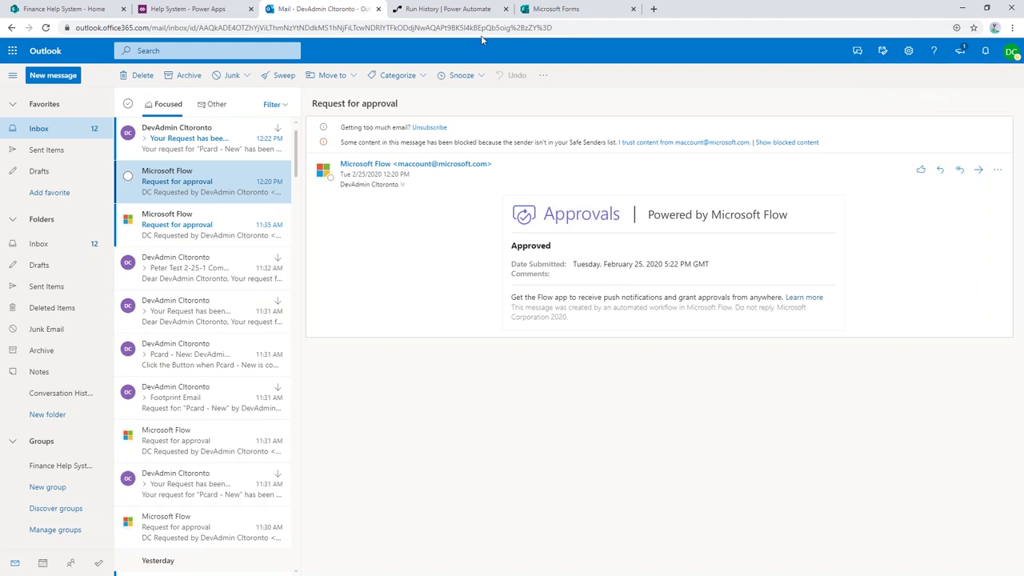
- Return to the RequestApproval run in Power Automate, expand the Supervisor Response condition and examine the actions in its If yes branch
click(450, 8)
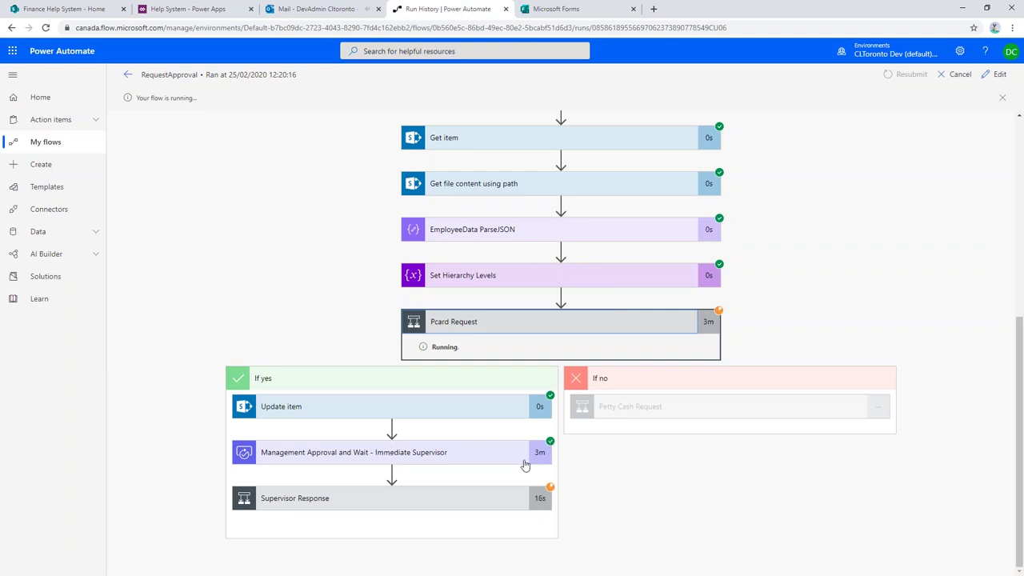
click(464, 500)
scroll(464, 500, down, 3)
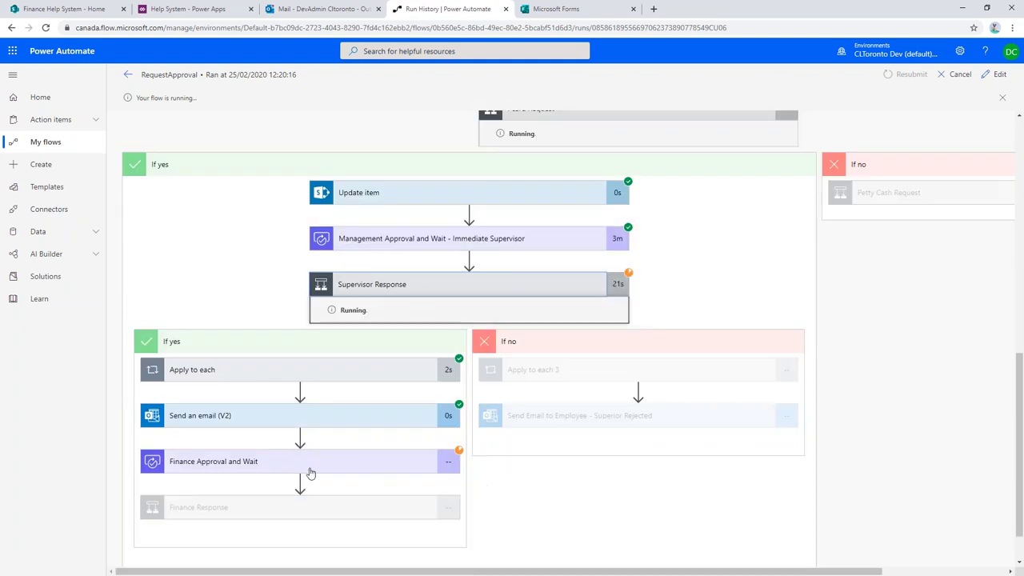
- In Outlook, read the management approval notification, and approve the 12:23 PM finance request for approval without a reason
click(313, 8)
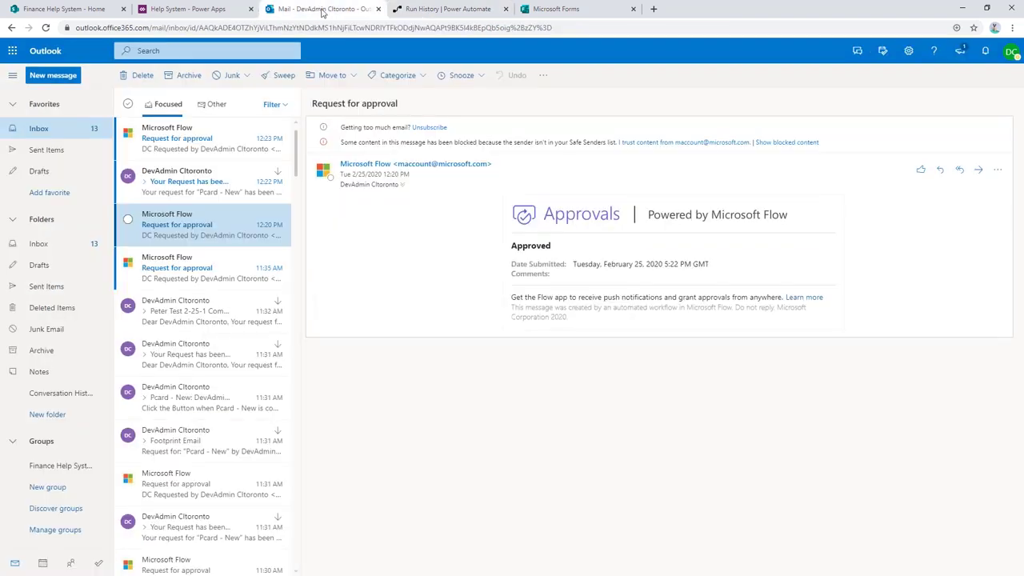
click(227, 187)
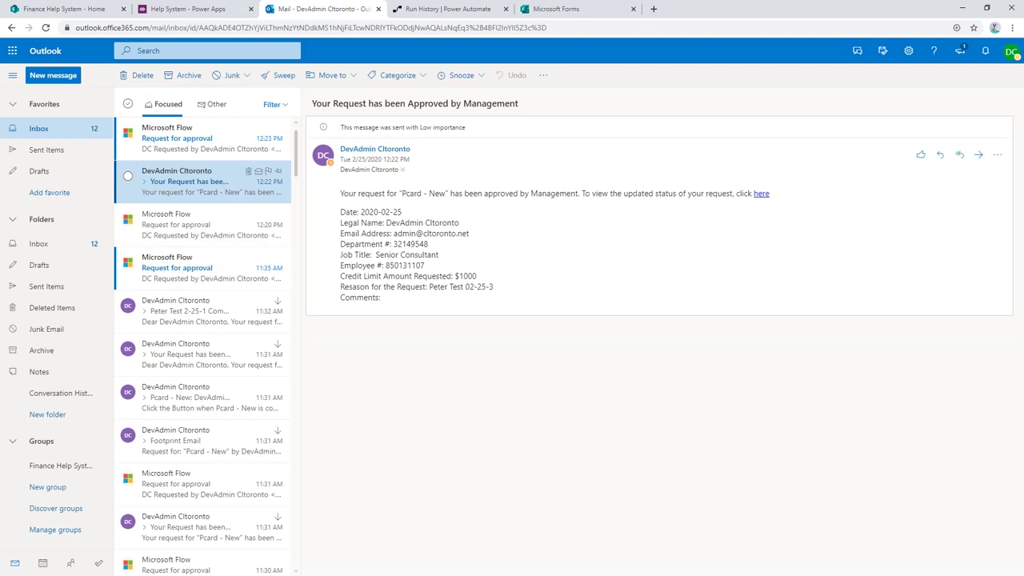
click(185, 144)
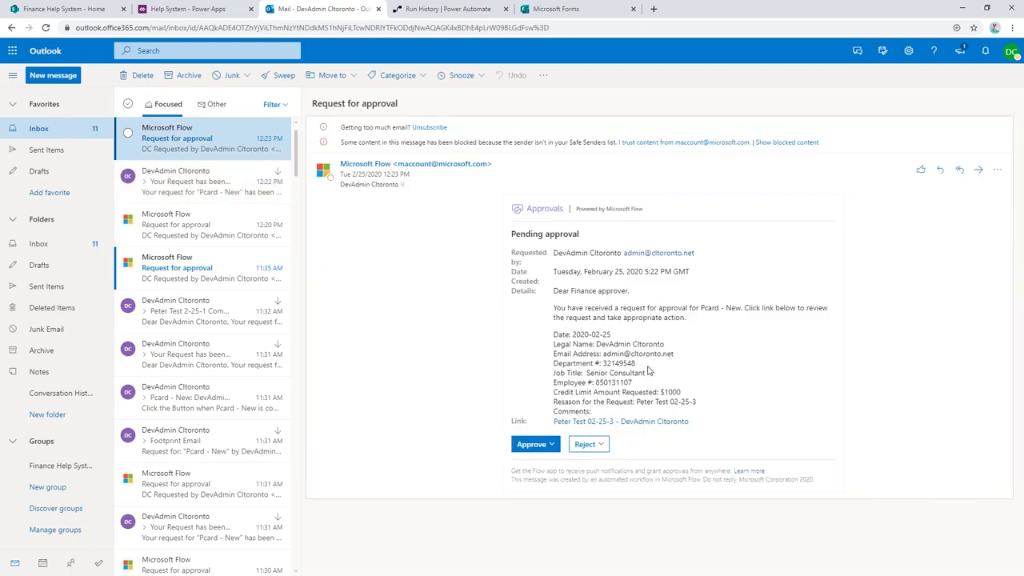
click(532, 446)
click(527, 516)
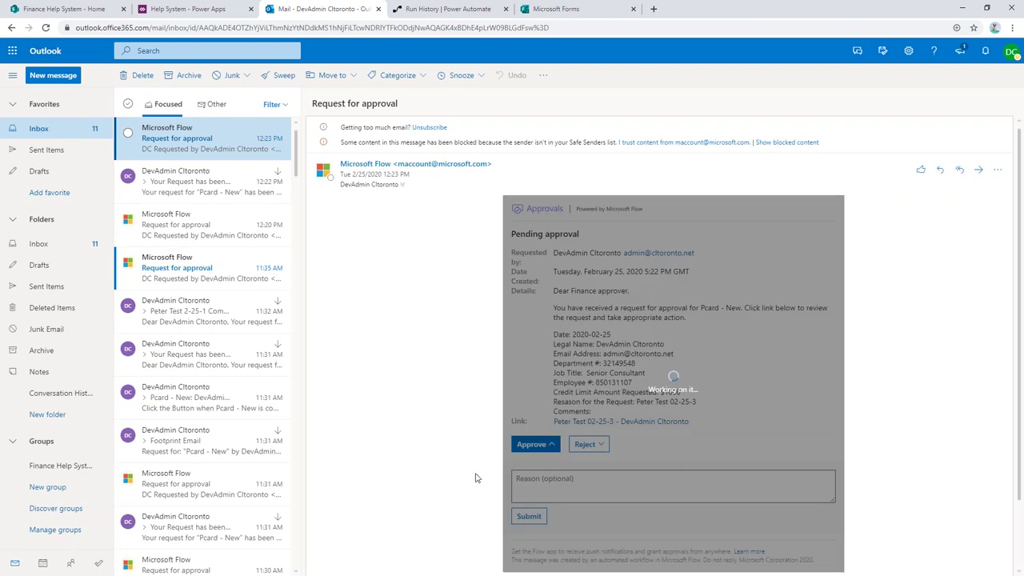
- Switch back to the Power Automate run, expand the Finance Response condition and examine the actions in its If yes branch
click(429, 11)
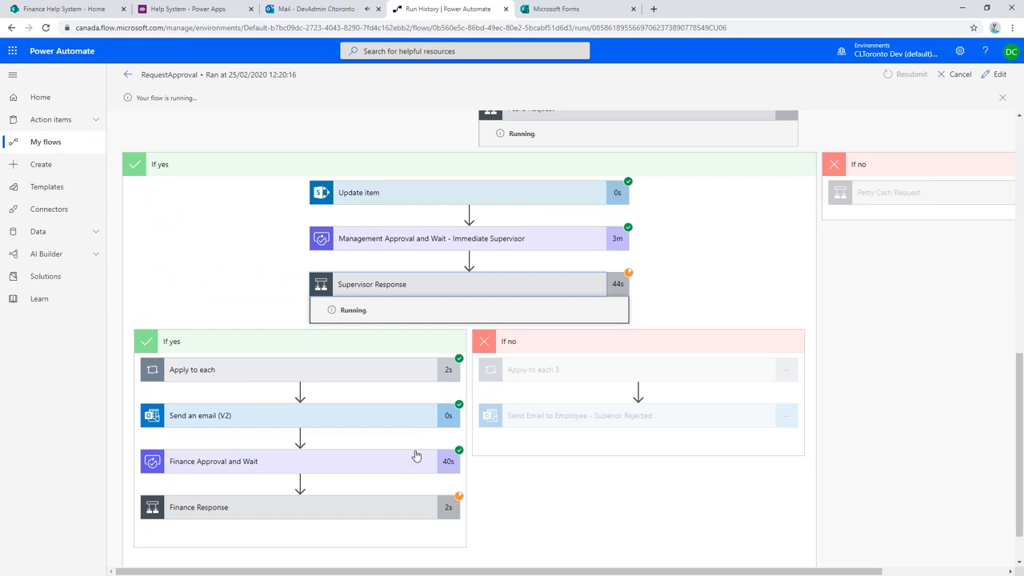
scroll(416, 455, down, 1)
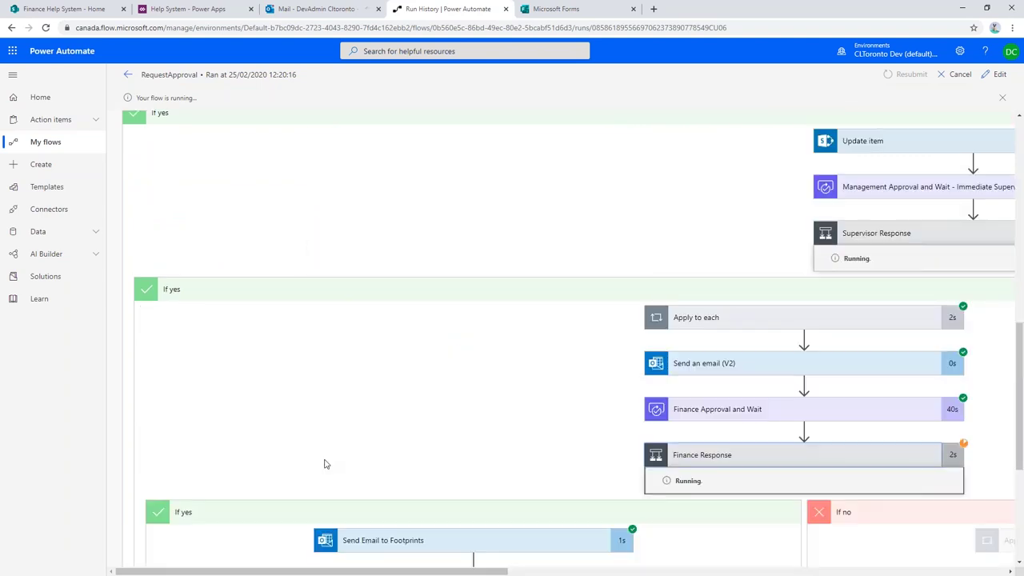
scroll(325, 463, down, 3)
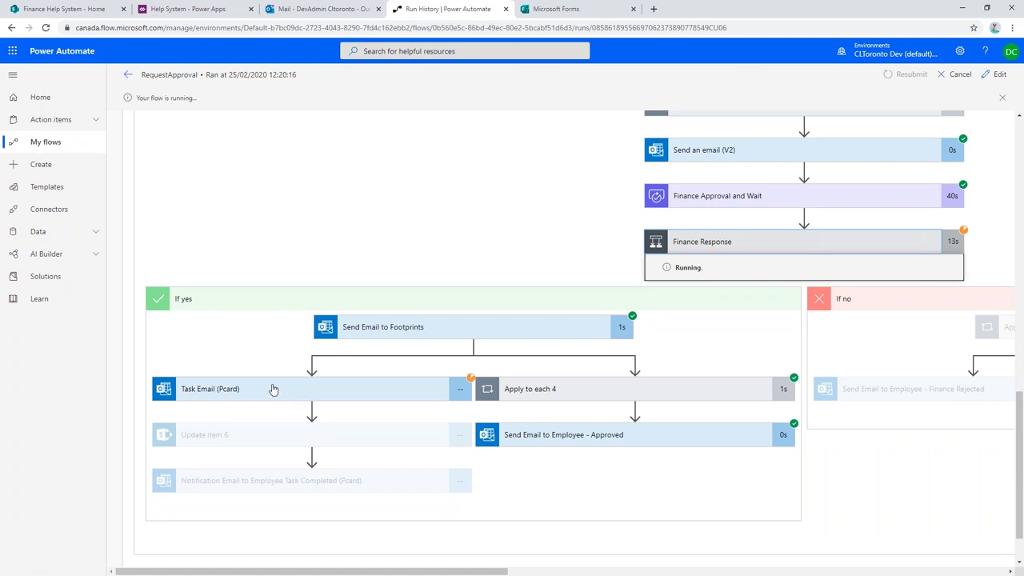
- In Outlook, read the Footprint Email, mark the Pcard - New task as Task Completed, and open the resulting completion notification
click(308, 8)
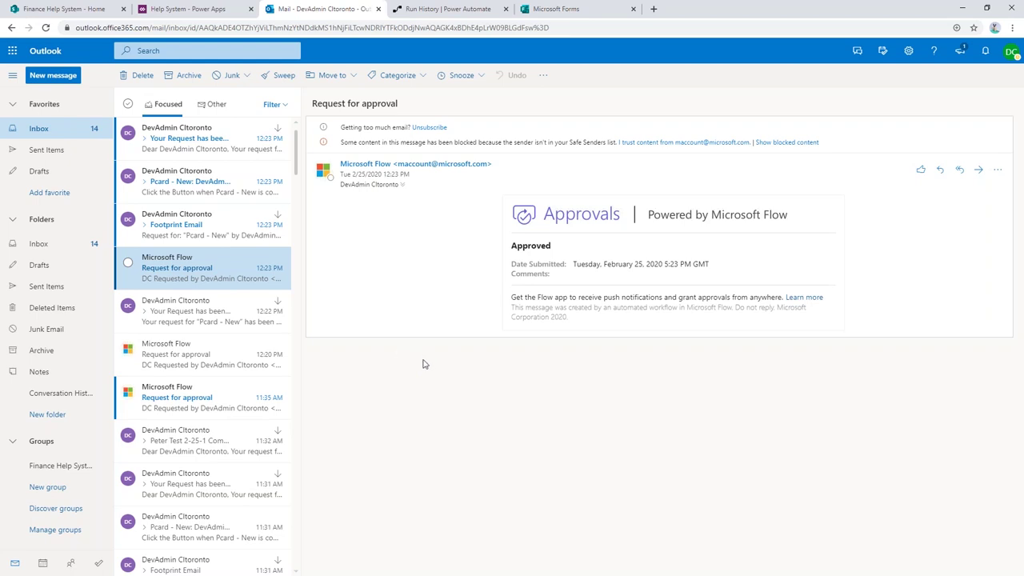
click(214, 236)
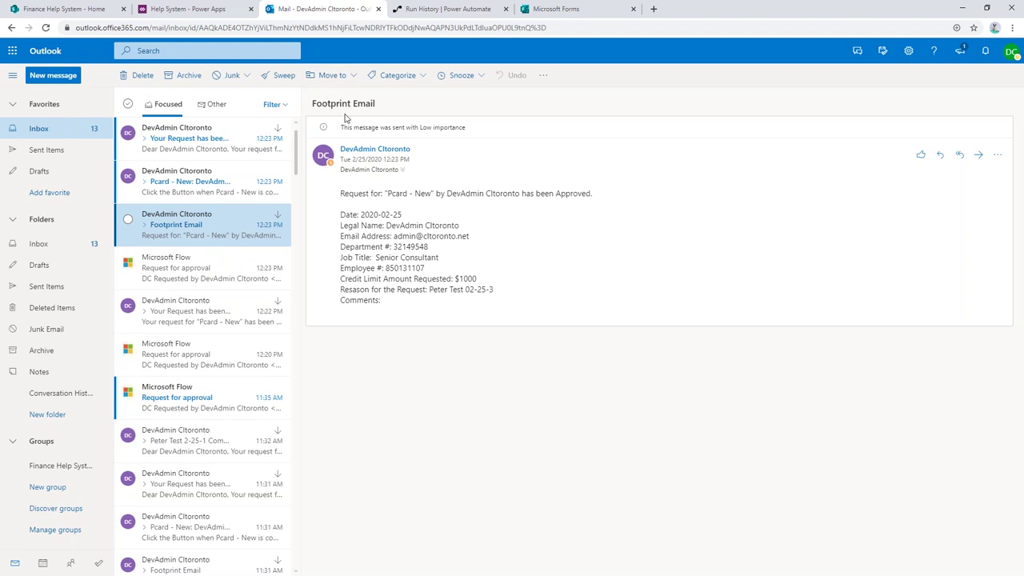
click(206, 192)
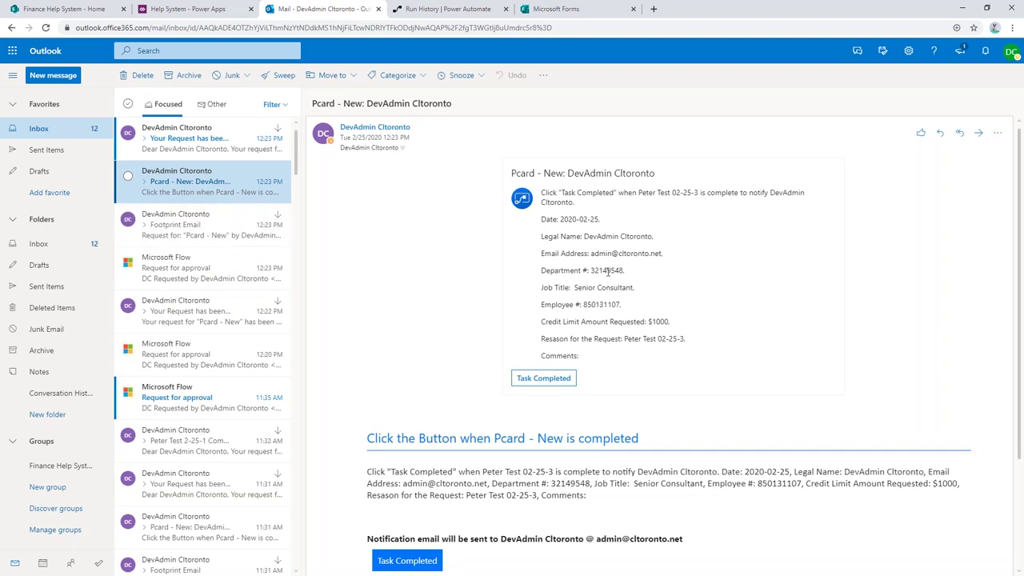
click(549, 383)
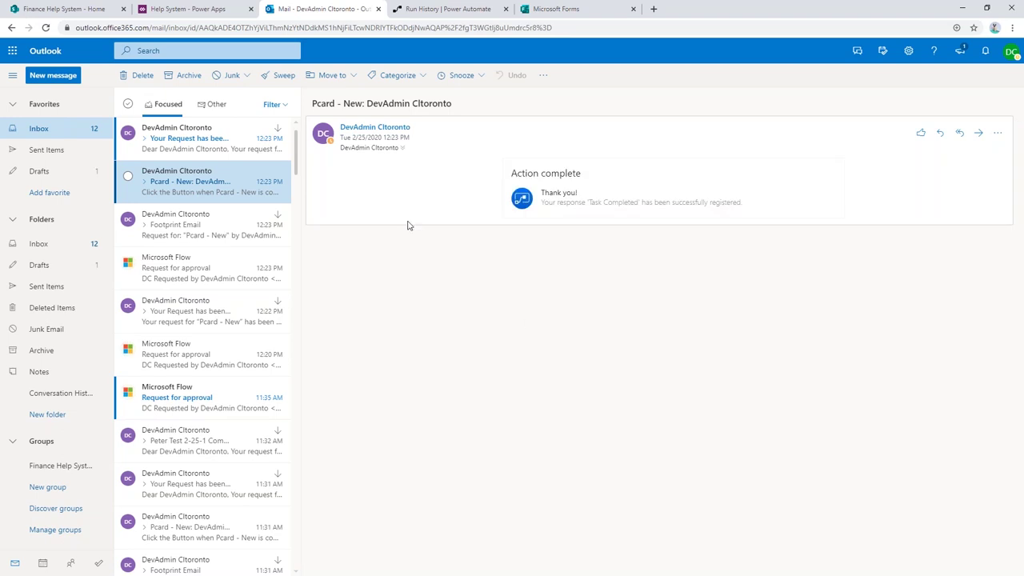
click(205, 148)
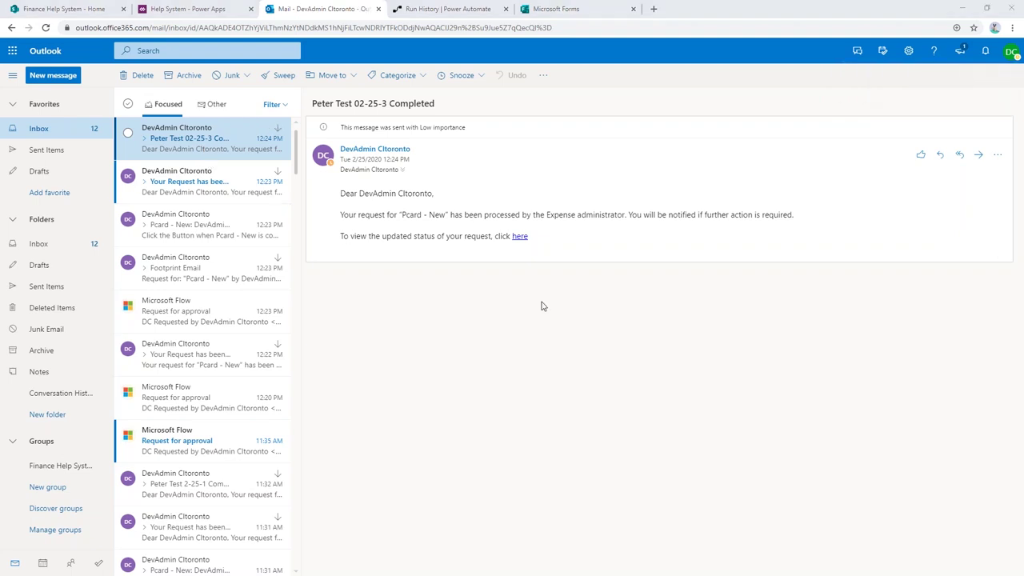
- Review the finished RequestApproval run in Power Automate, from the task email branch up to the Supervisor Response condition
click(448, 9)
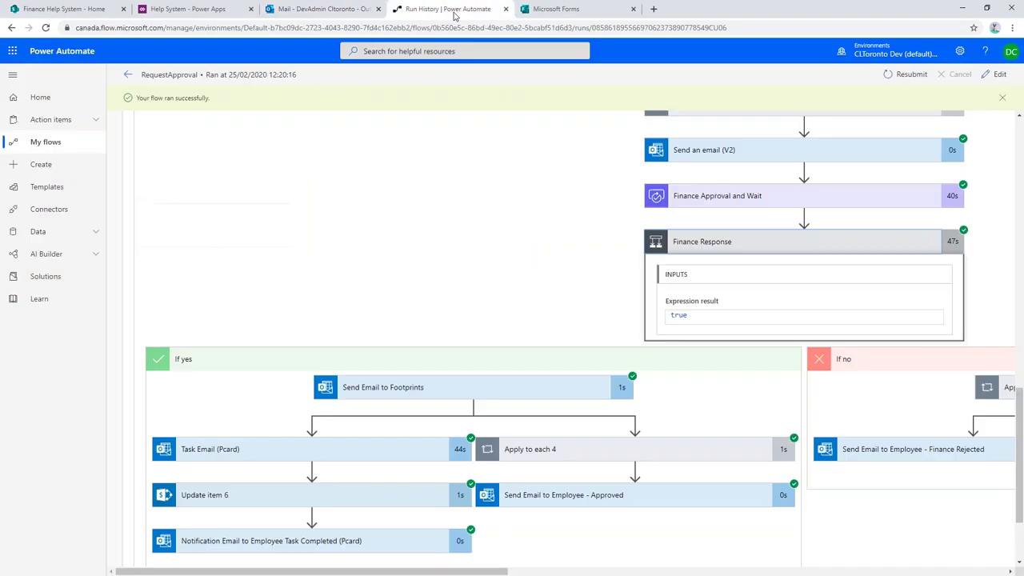
scroll(474, 431, down, 2)
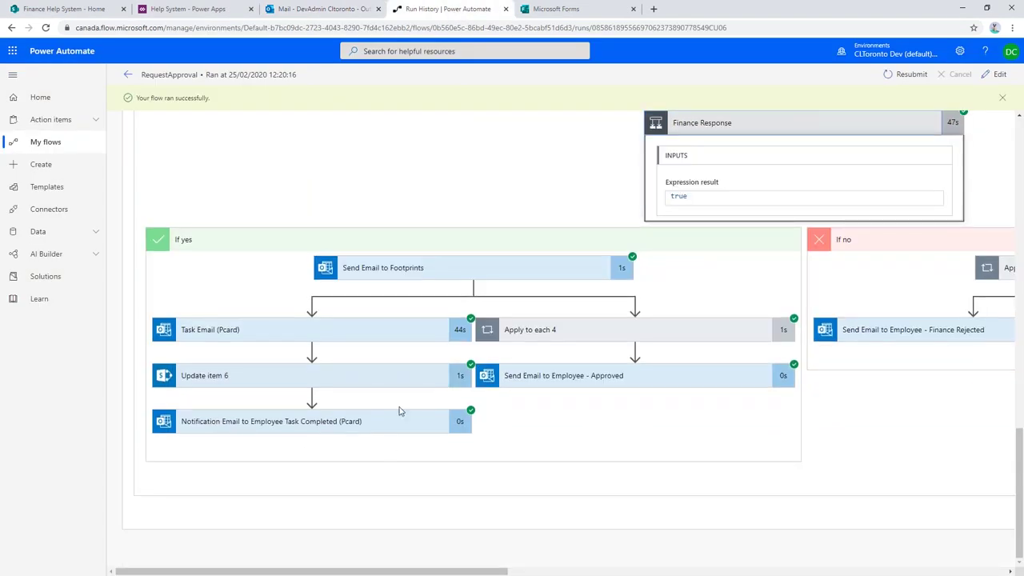
scroll(392, 445, up, 6)
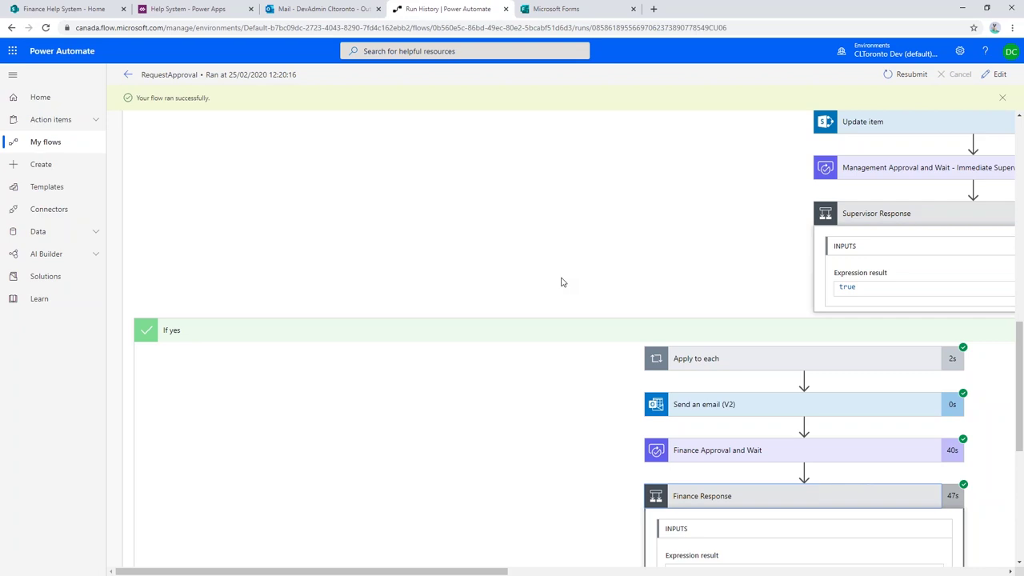
- Switch to Microsoft Forms, open the New P-Card Request form and look over its questions
click(560, 8)
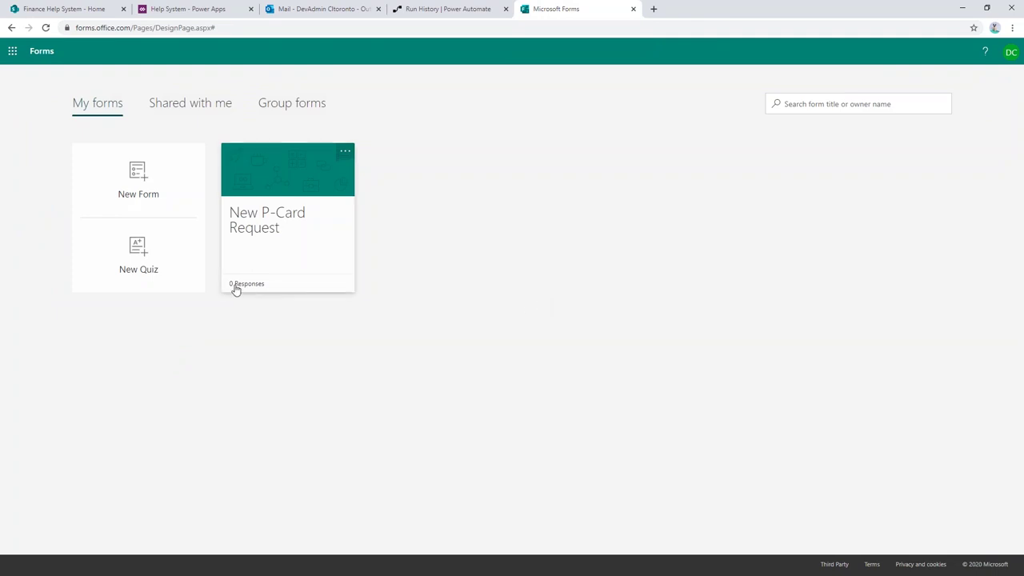
click(283, 239)
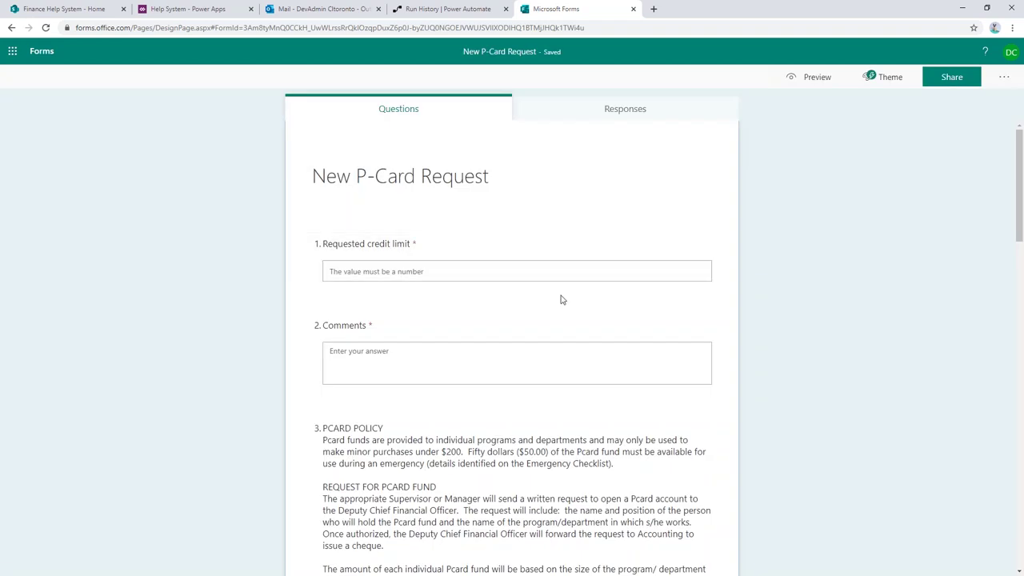
scroll(560, 299, down, 3)
scroll(560, 299, up, 3)
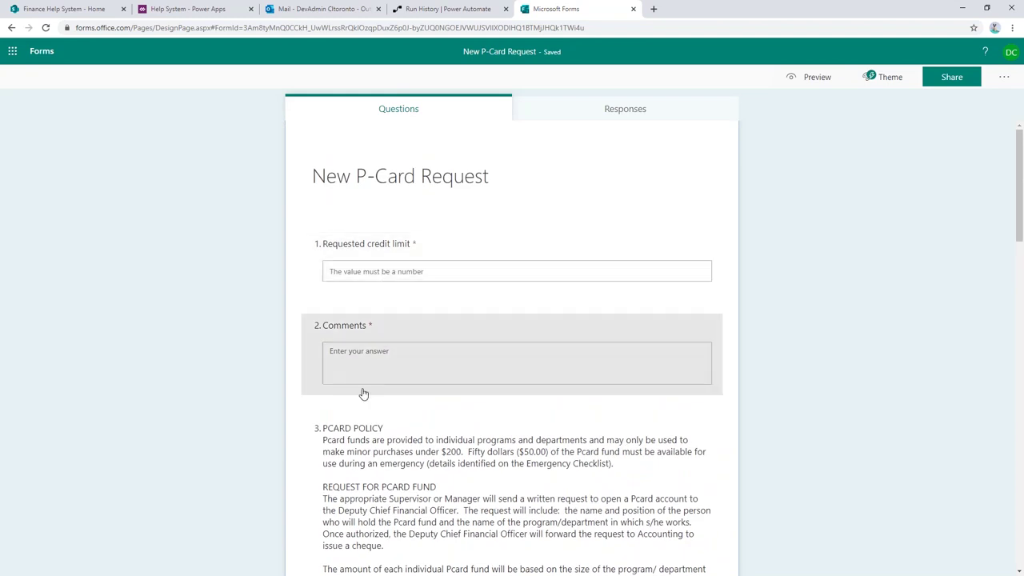
- Preview the New P-Card Request form, review its credit limit, comments and policy acceptance questions, and return to the editor
click(808, 76)
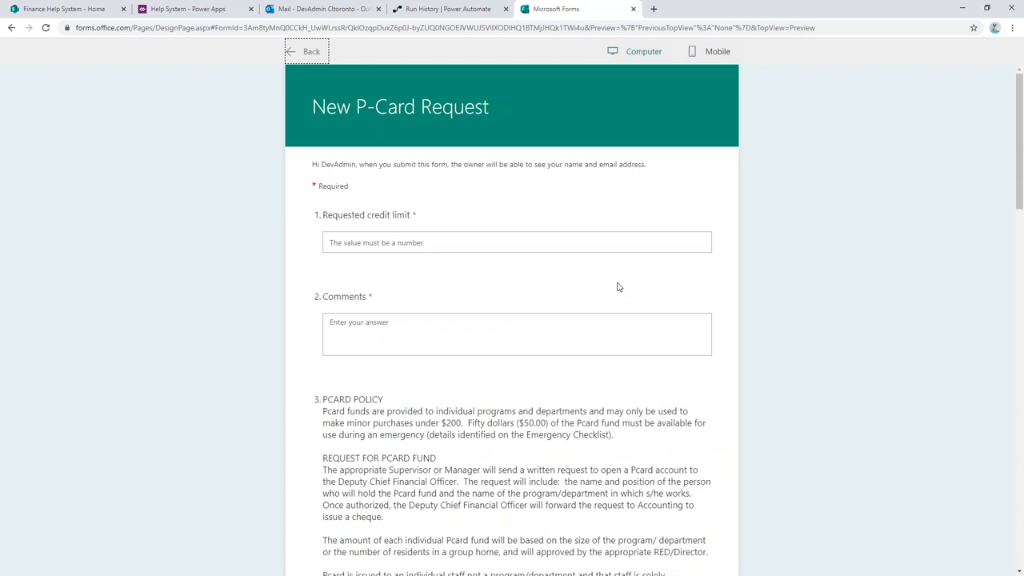
click(406, 242)
click(416, 315)
scroll(420, 324, down, 6)
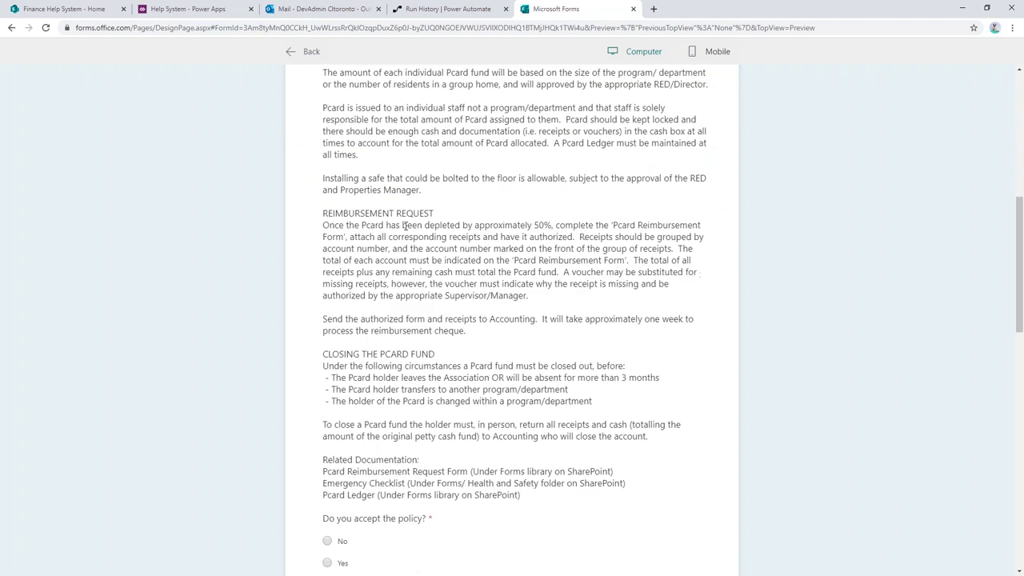
scroll(404, 226, down, 3)
scroll(392, 347, down, 5)
scroll(512, 319, down, 3)
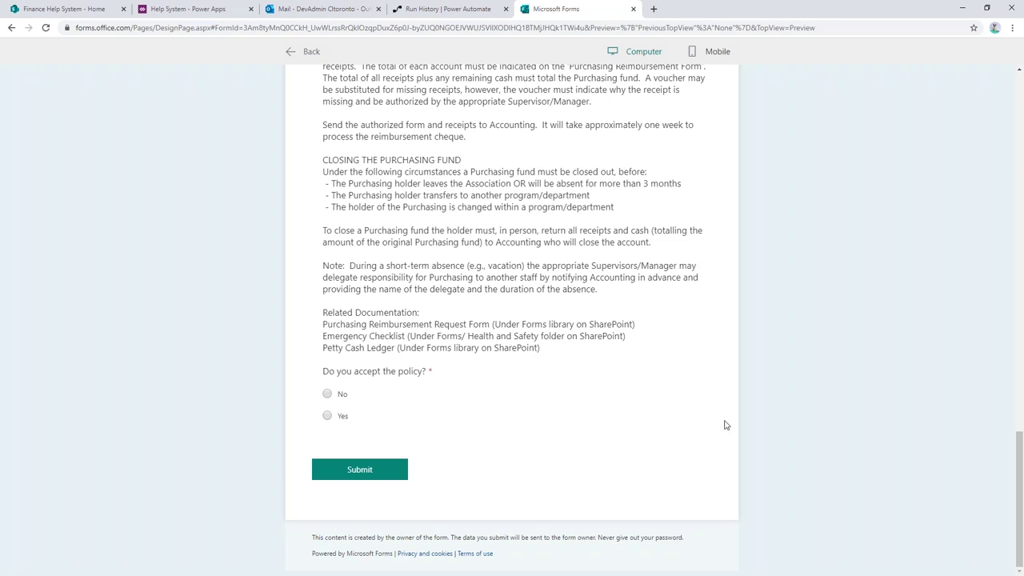
scroll(726, 425, up, 15)
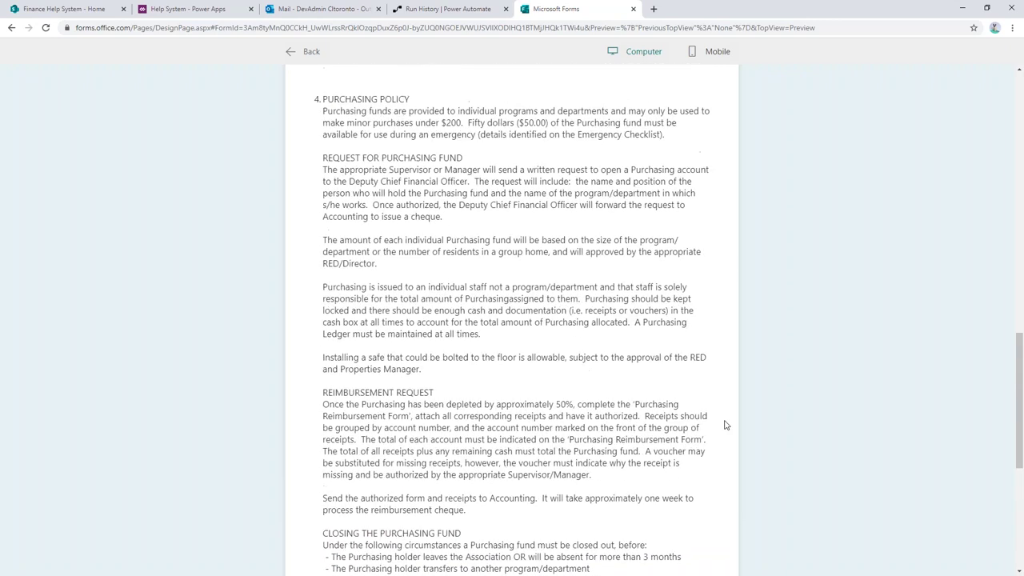
scroll(725, 425, up, 2)
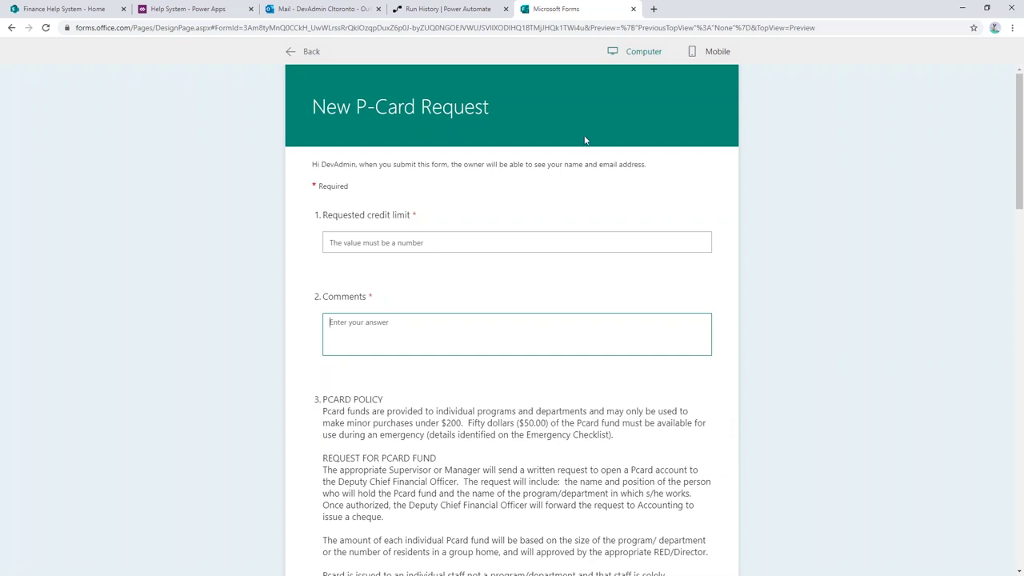
click(306, 50)
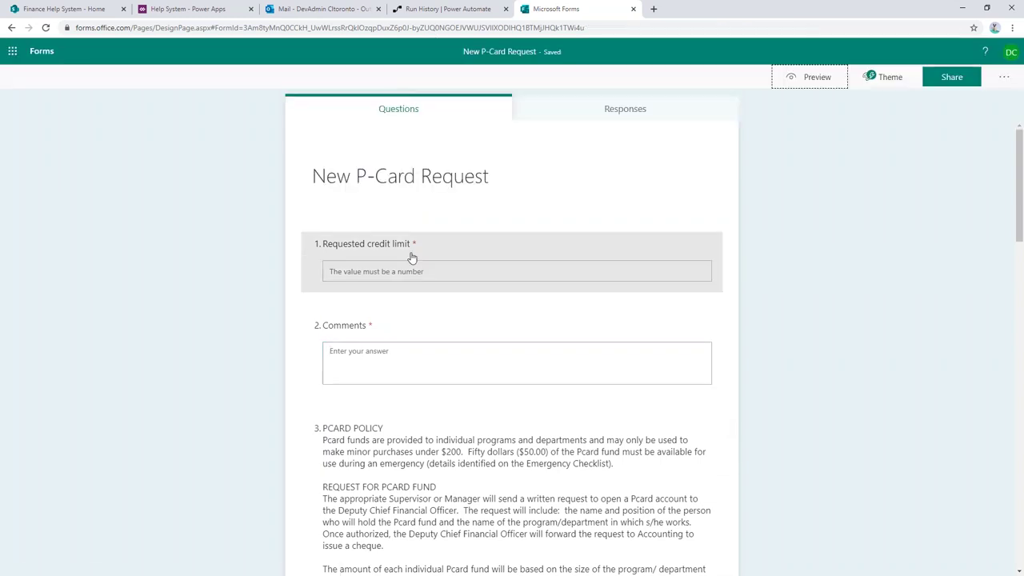
- Copy the New P-Card Request form's response link from its sharing options and open it in a new browser tab
click(365, 272)
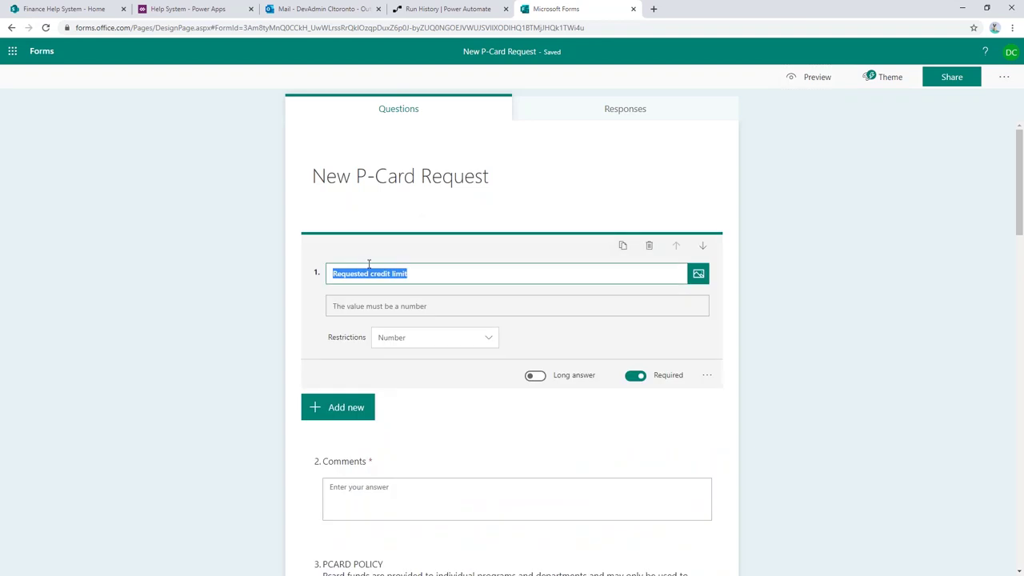
click(964, 84)
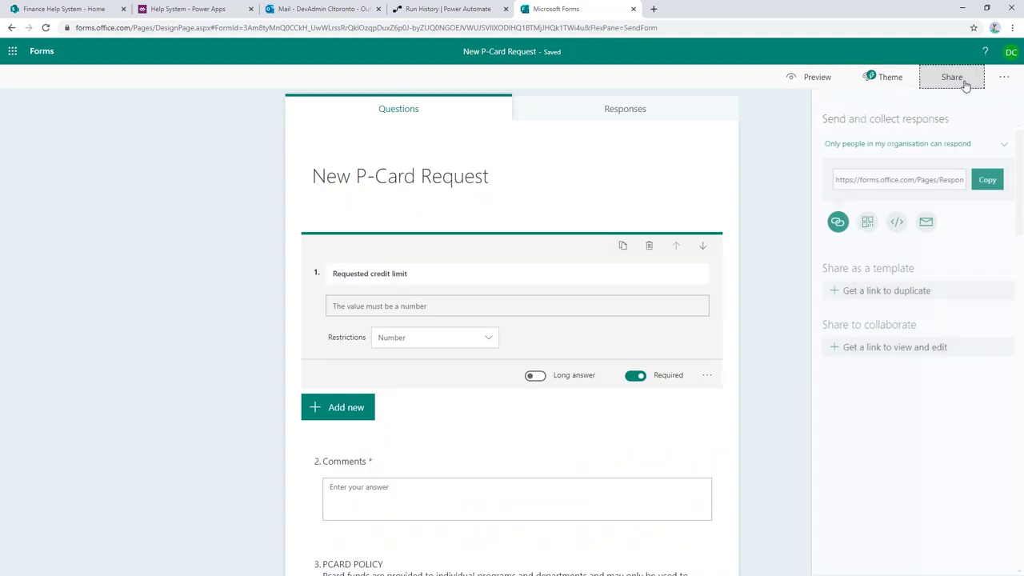
click(984, 180)
click(653, 9)
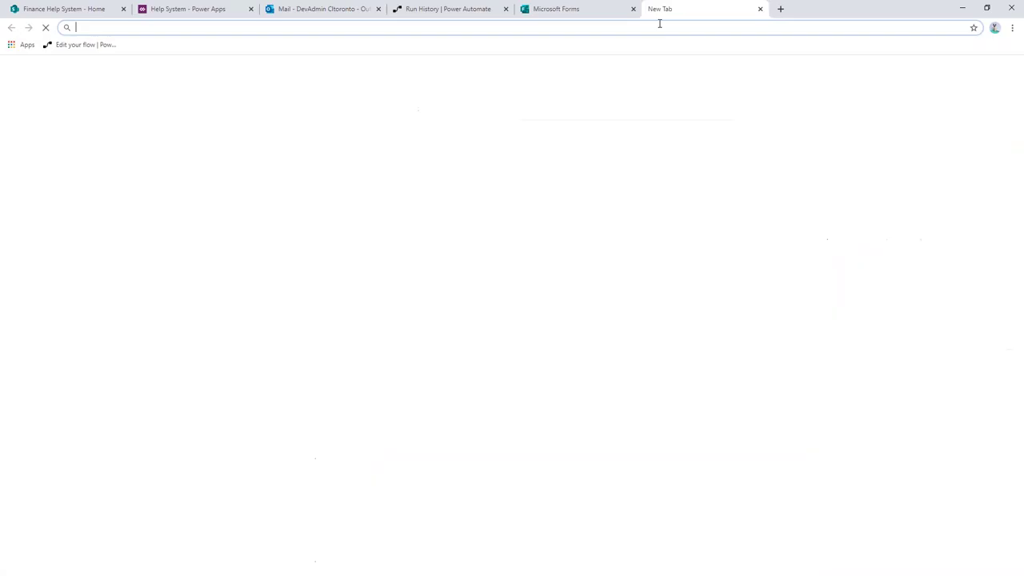
key(ctrl+v)
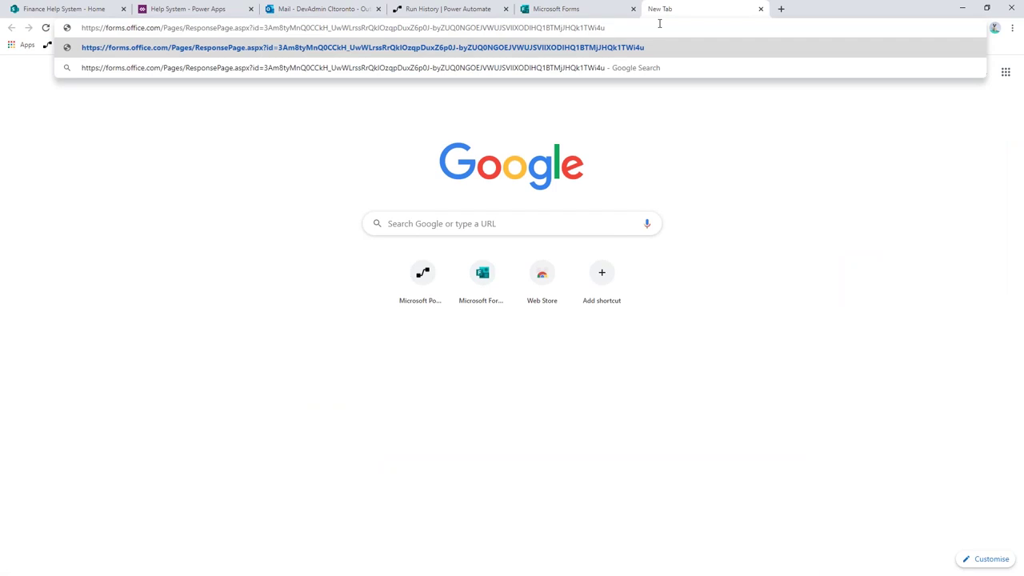
key(Return)
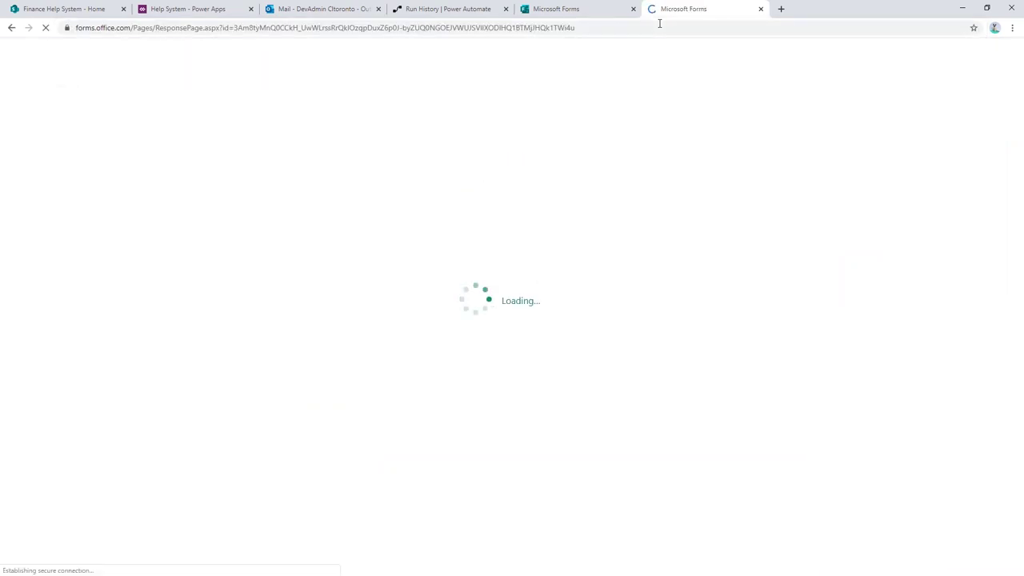
- Fill in the P-Card request form with a requested credit limit of 1000 and the comment abc
click(439, 241)
text(1000)
key(Tab)
text(abc)
- Accept both the Pcard policy and the Purchasing policy with Yes, and submit the form
scroll(439, 236, down, 15)
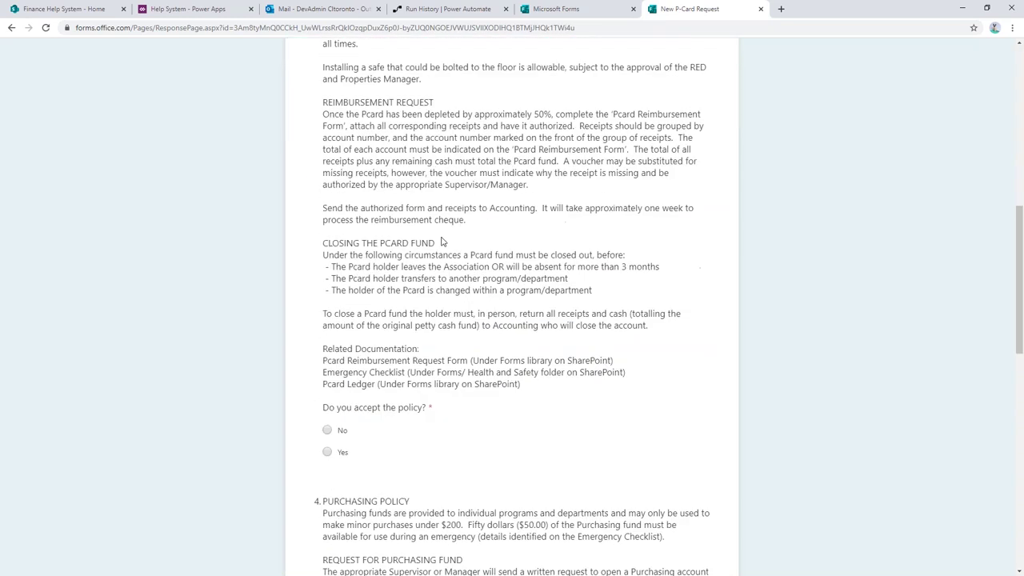
click(328, 284)
scroll(450, 307, down, 3)
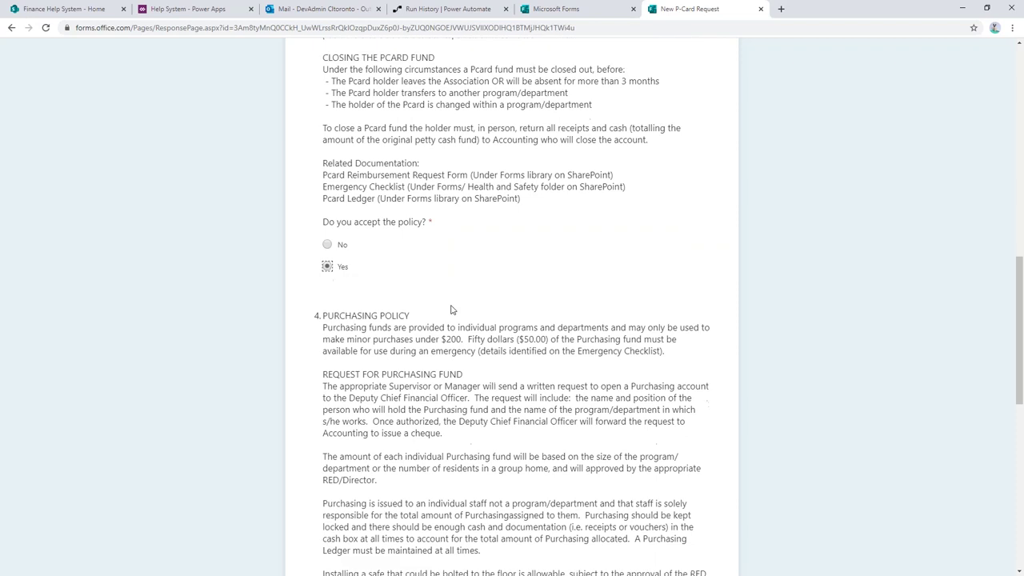
scroll(335, 163, down, 6)
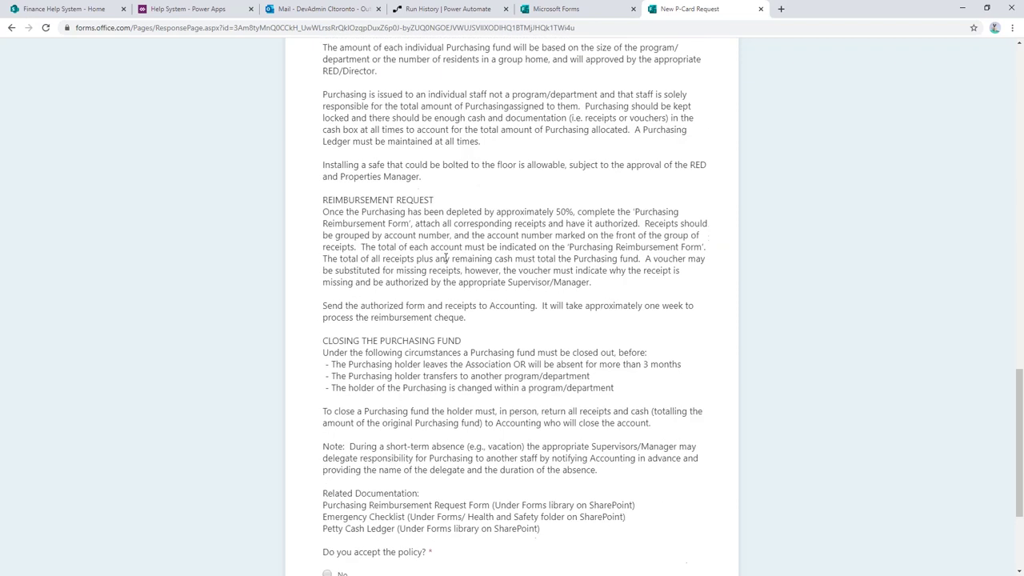
click(328, 416)
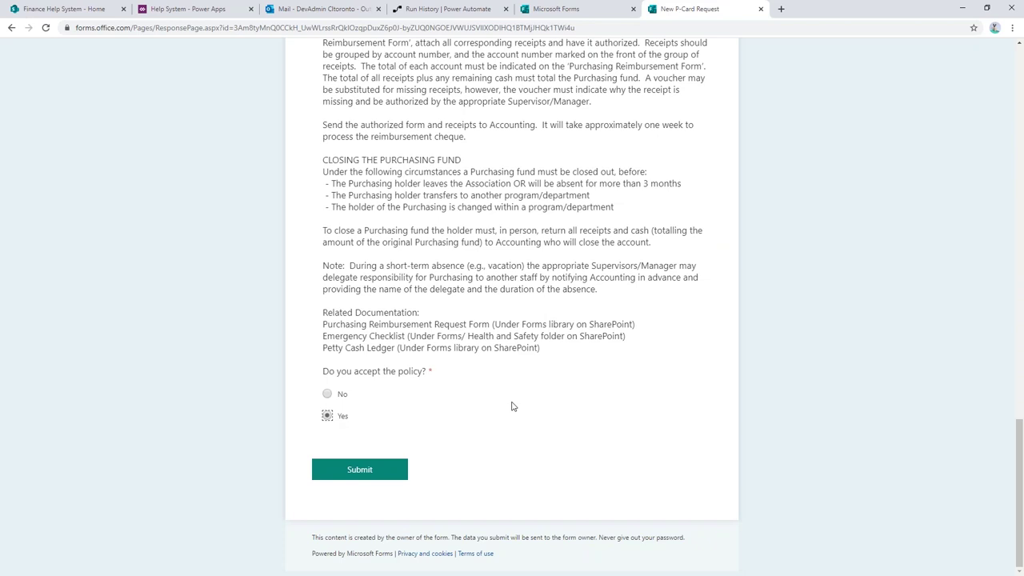
click(349, 476)
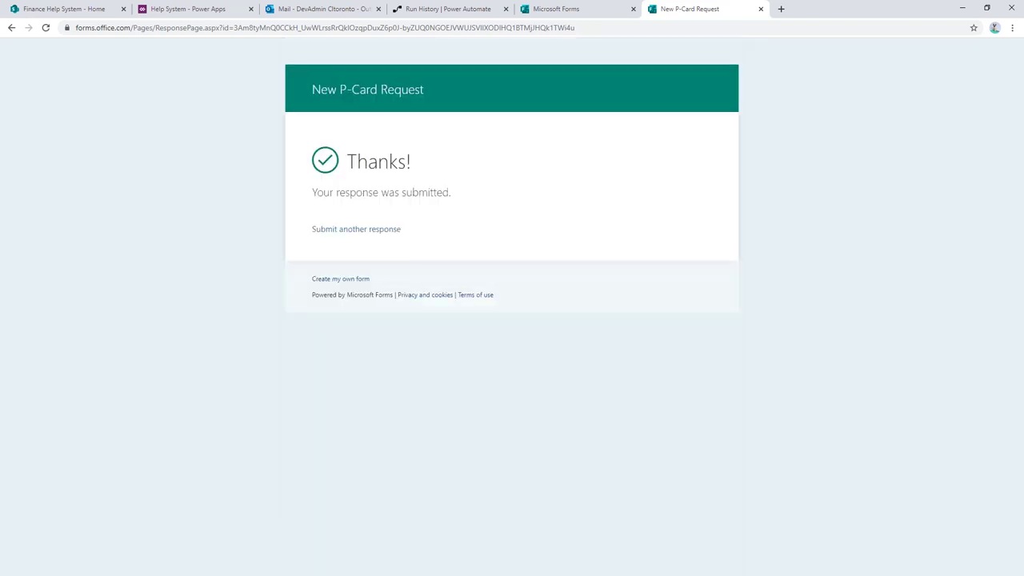
- Return to the form editor and review the collected responses for credit limit, comments and policy acceptance
click(555, 11)
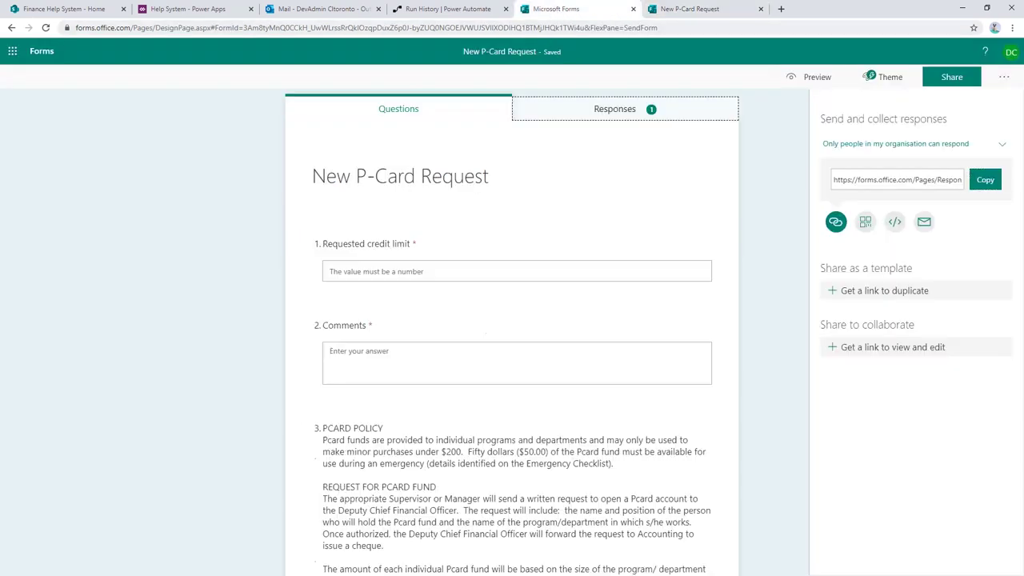
click(608, 113)
scroll(432, 311, down, 5)
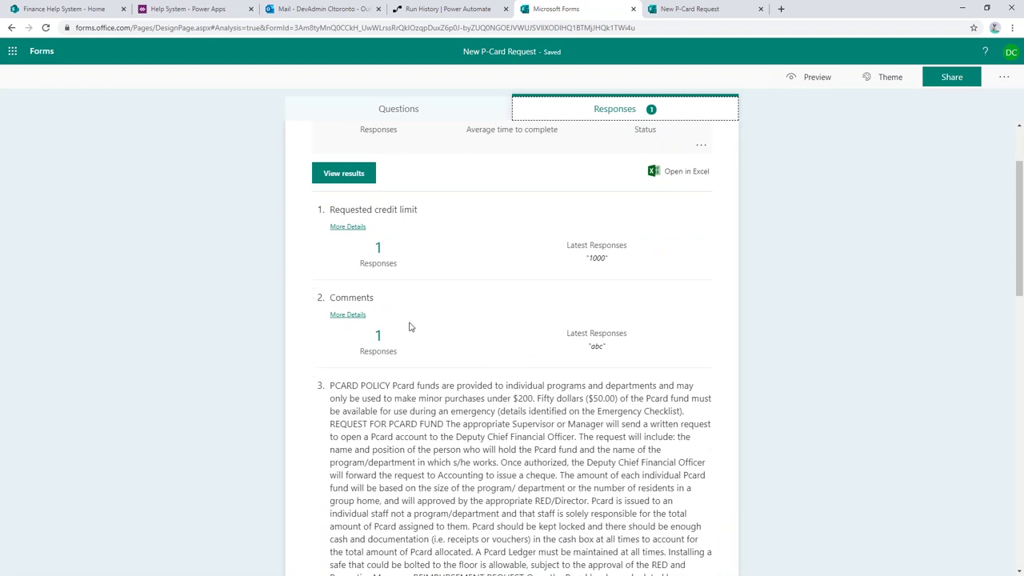
scroll(432, 311, down, 3)
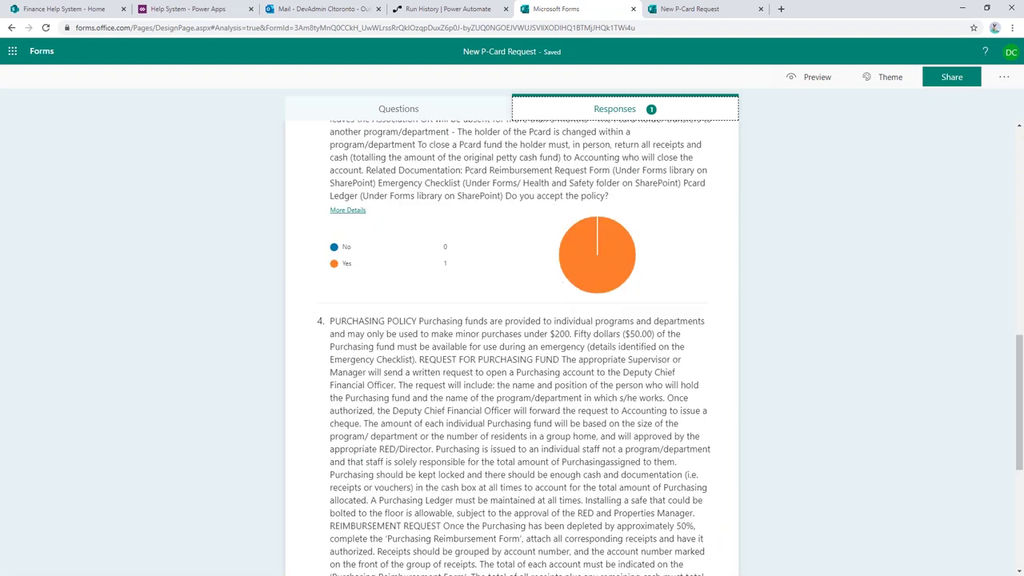
scroll(387, 383, down, 3)
scroll(387, 382, up, 10)
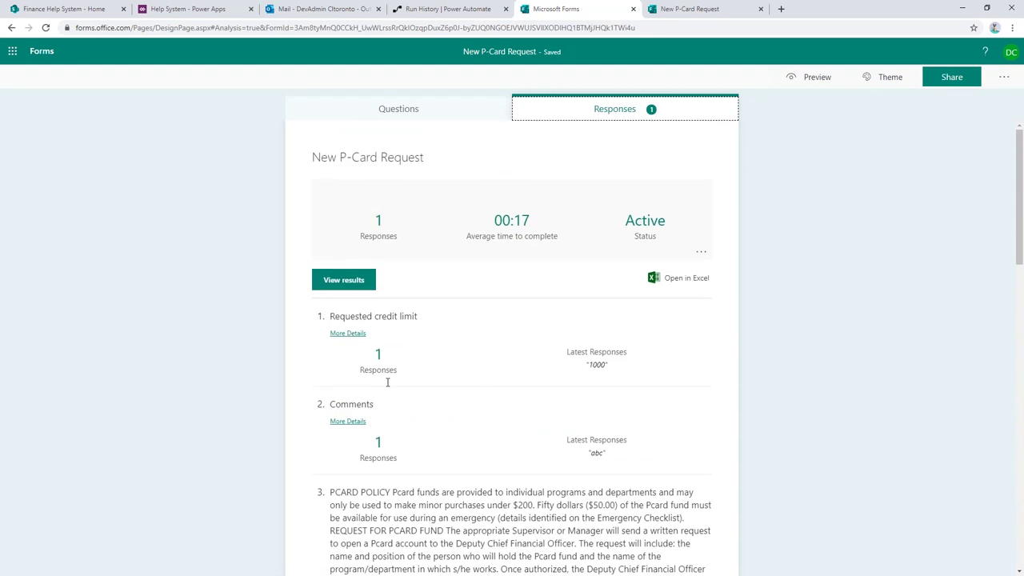
- Switch to Power Automate, start a new flow from a template, and search the templates for forms sharepoint
click(430, 10)
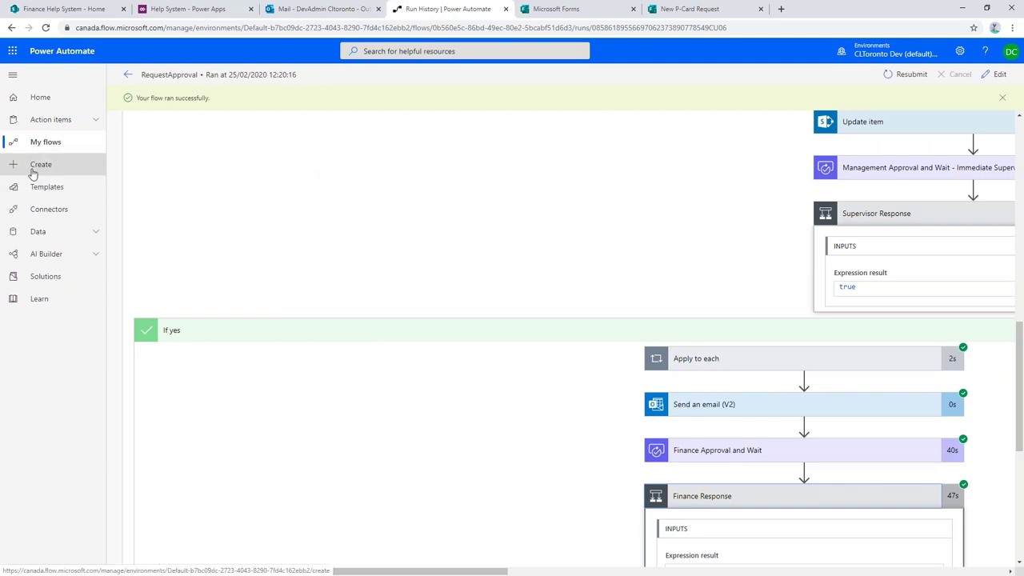
click(56, 145)
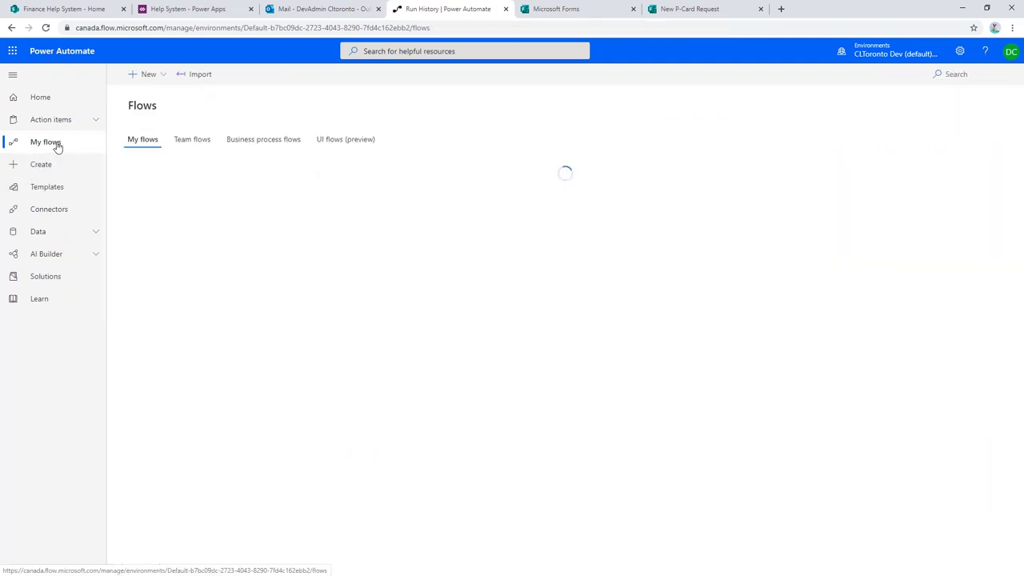
click(150, 73)
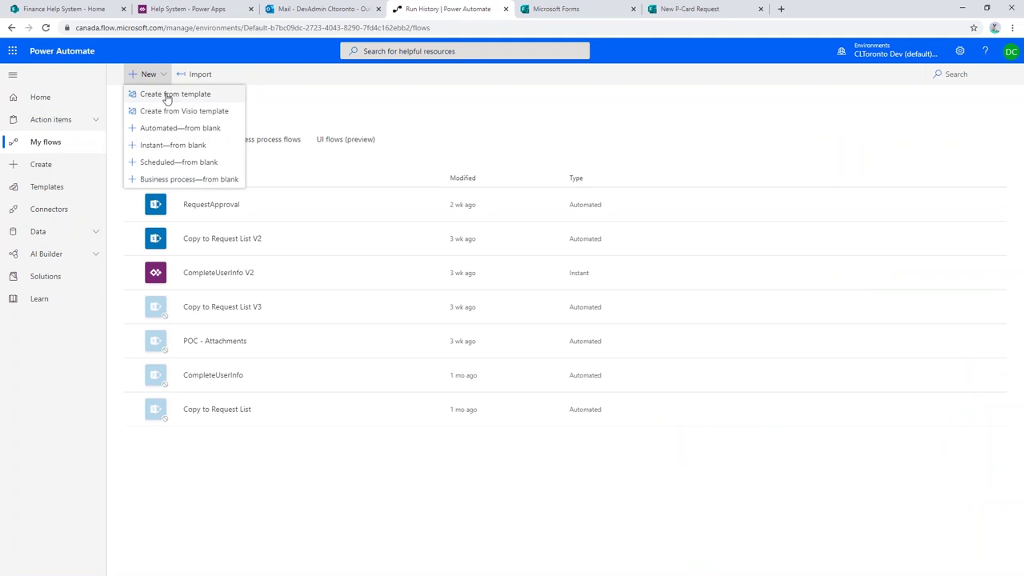
click(168, 95)
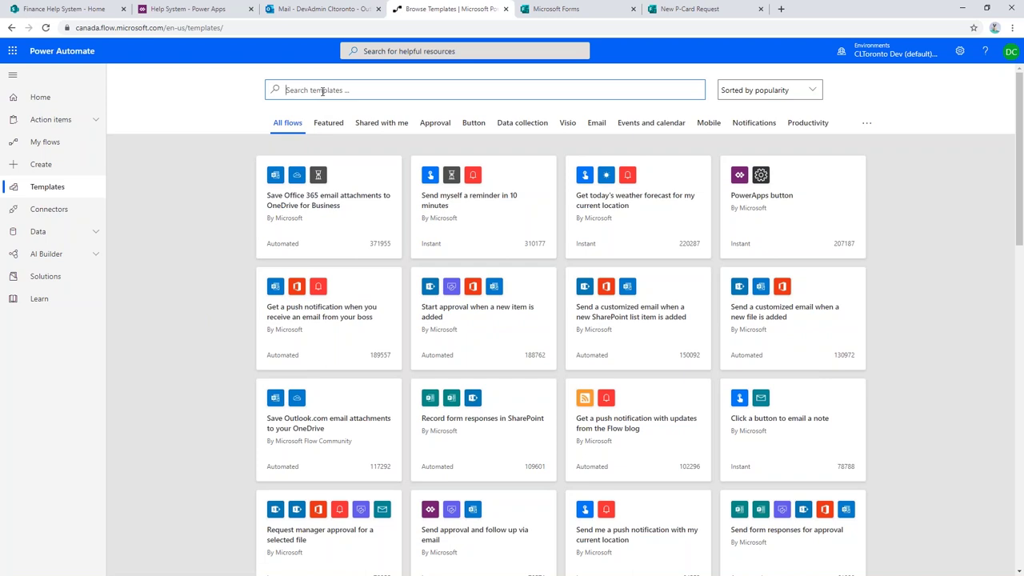
text(fors)
text(ms sharepoint)
key(Return)
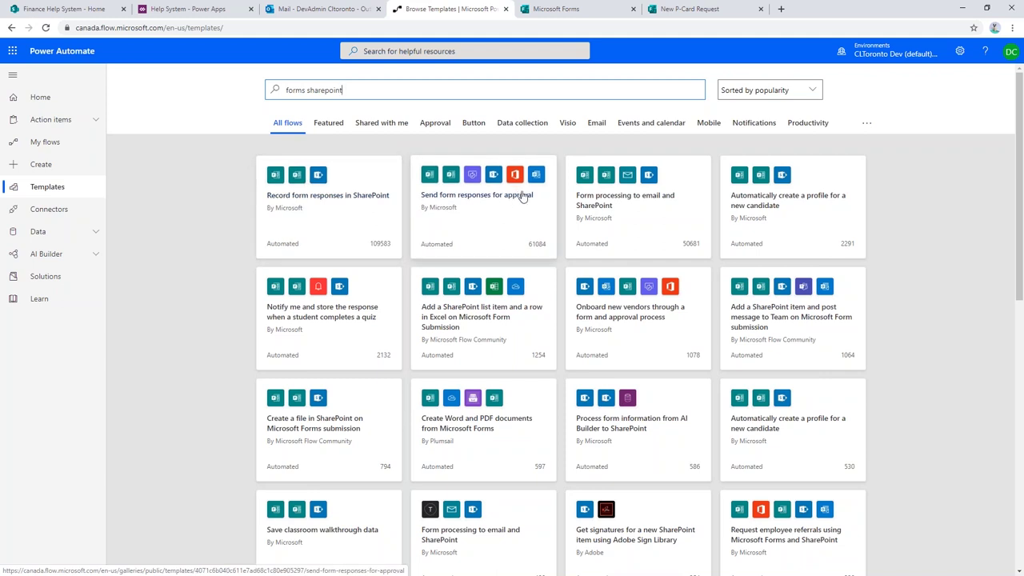
- Create a flow from the Send form responses for approval template and review its approval, condition and Create item actions
click(483, 206)
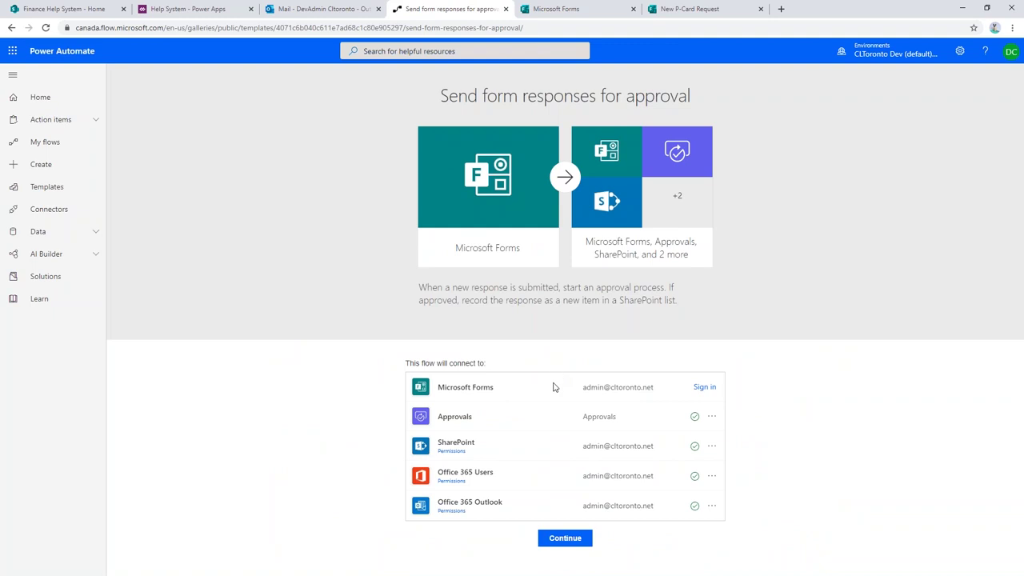
click(552, 542)
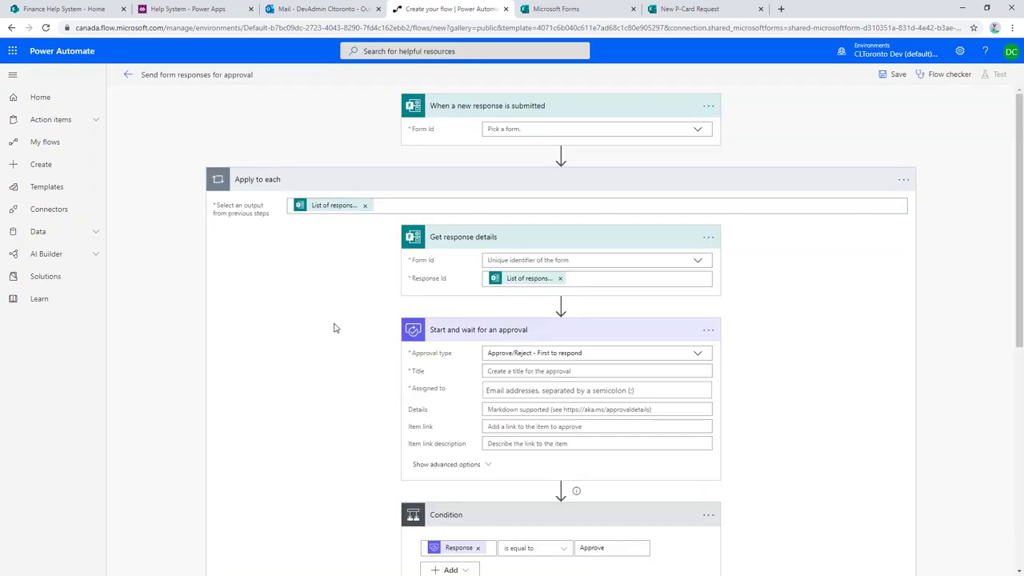
scroll(335, 328, down, 5)
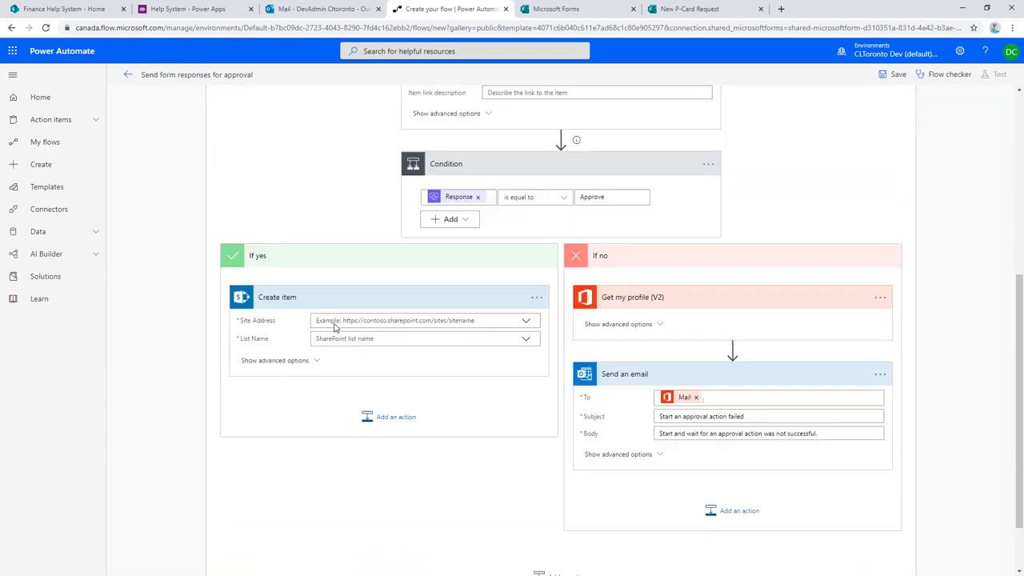
scroll(335, 328, down, 1)
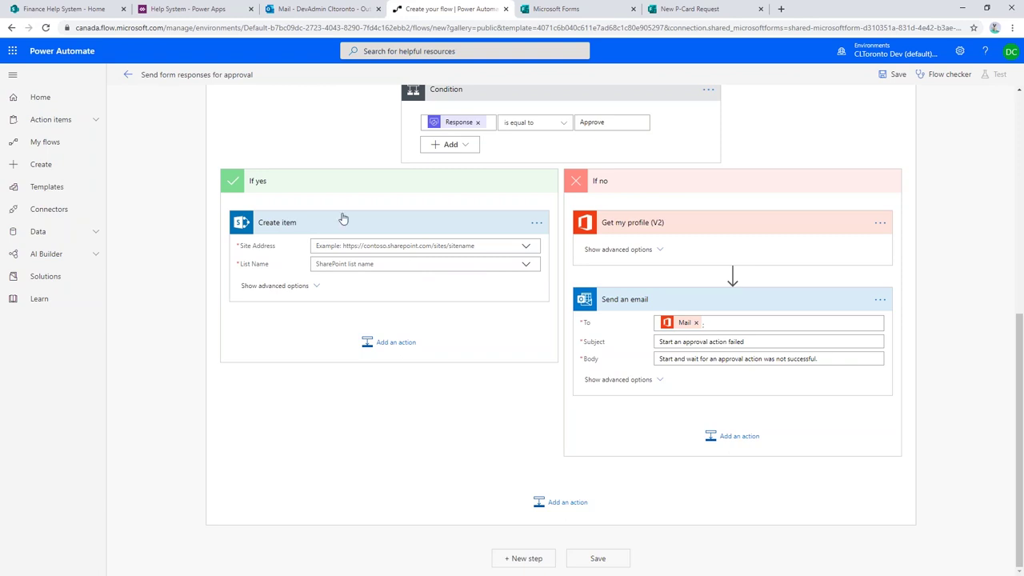
- Switch to the Finance Help System site in SharePoint, show All Requests, reload the page, and choose All Requests again
click(68, 10)
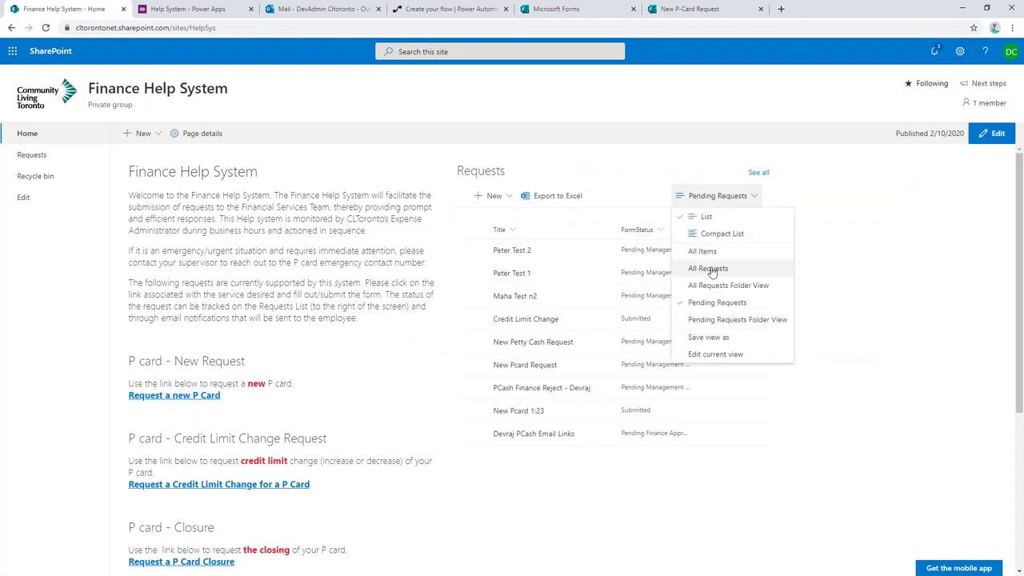
click(708, 269)
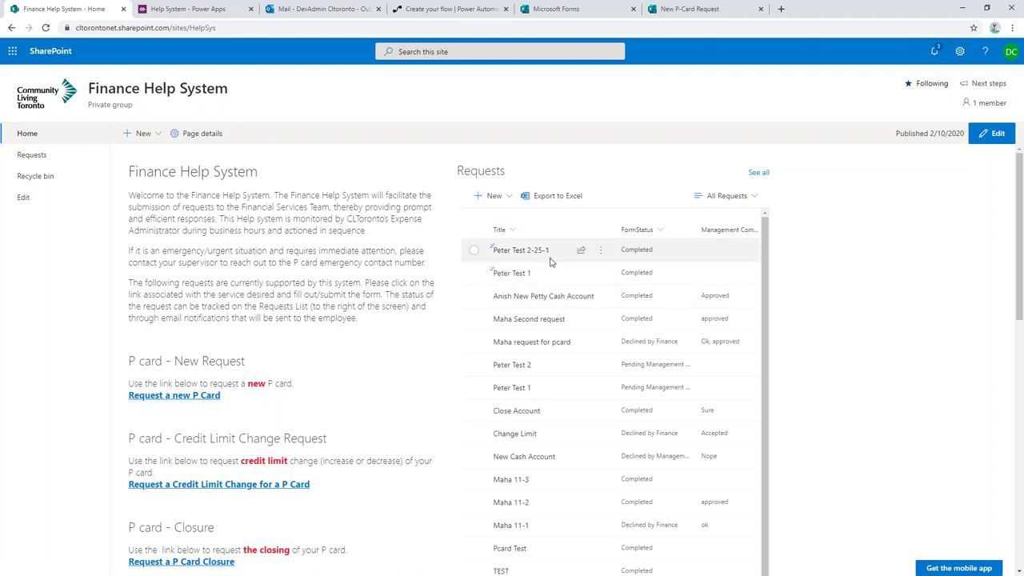
key(F5)
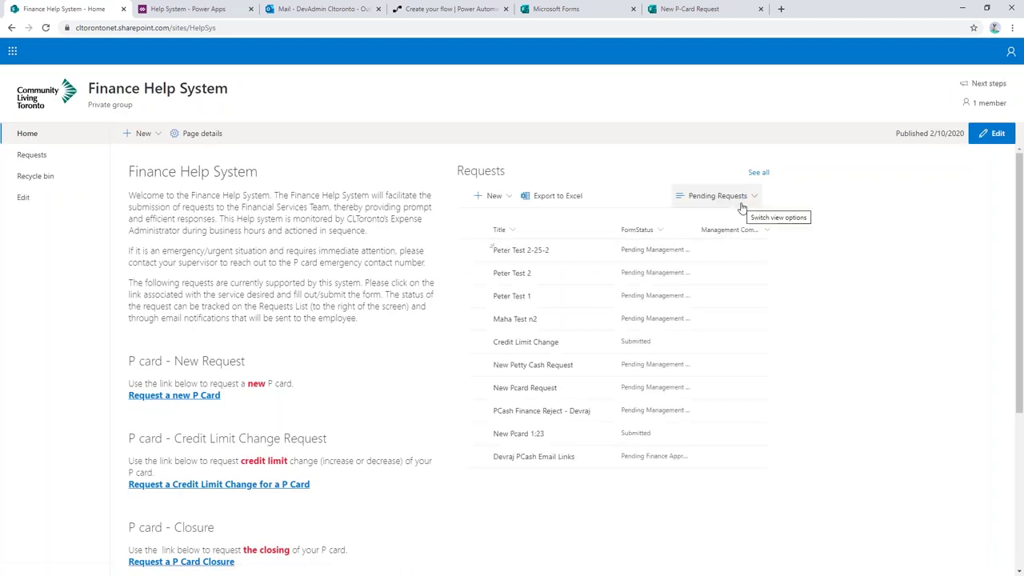
click(737, 208)
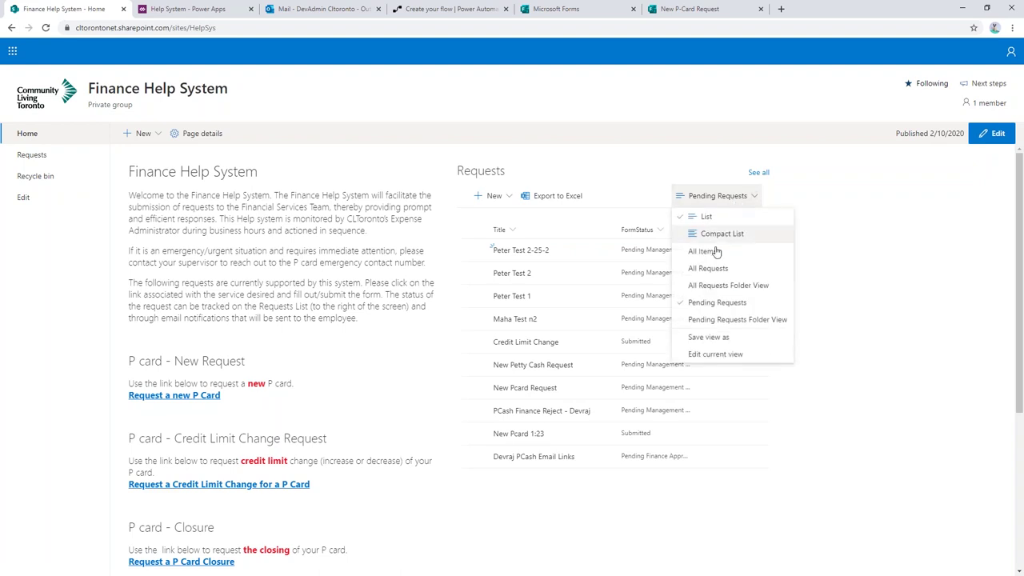
click(712, 268)
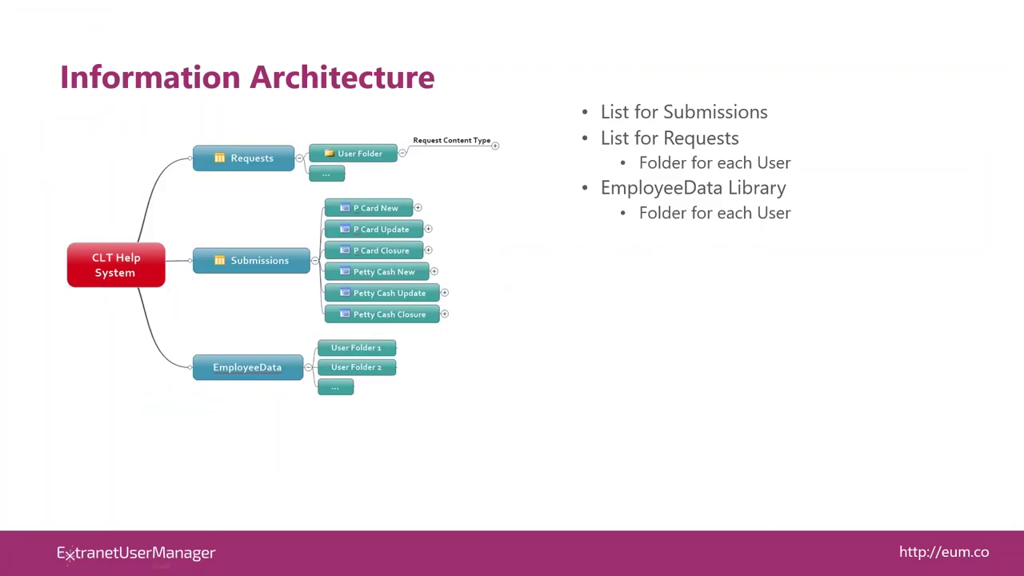
key(Right)
key(Right)
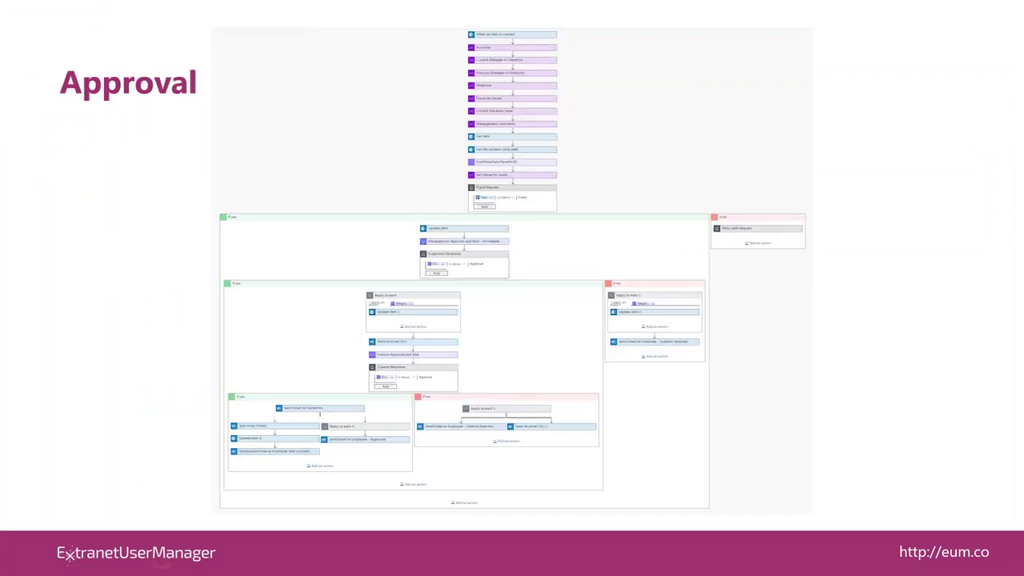
key(Right)
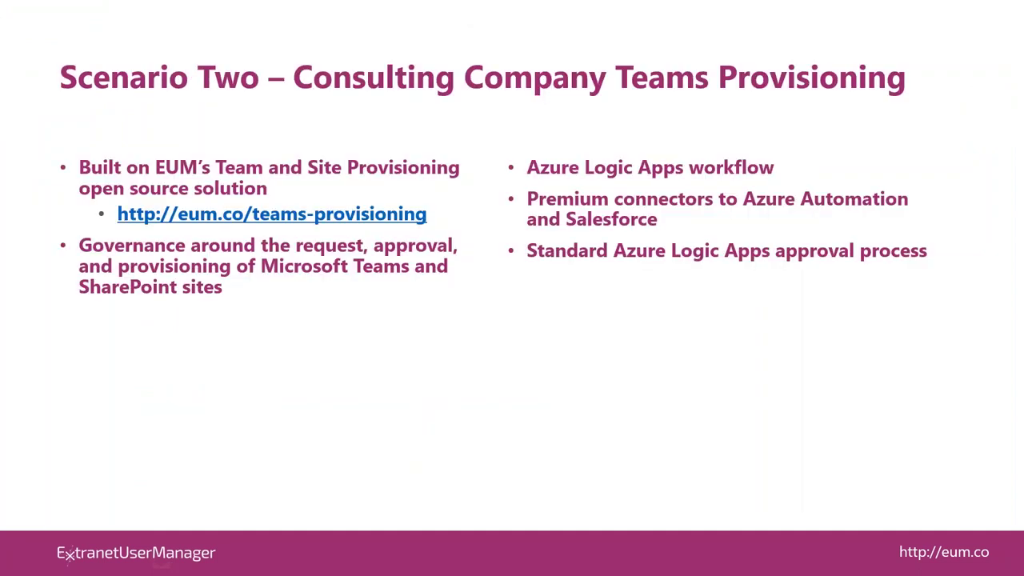
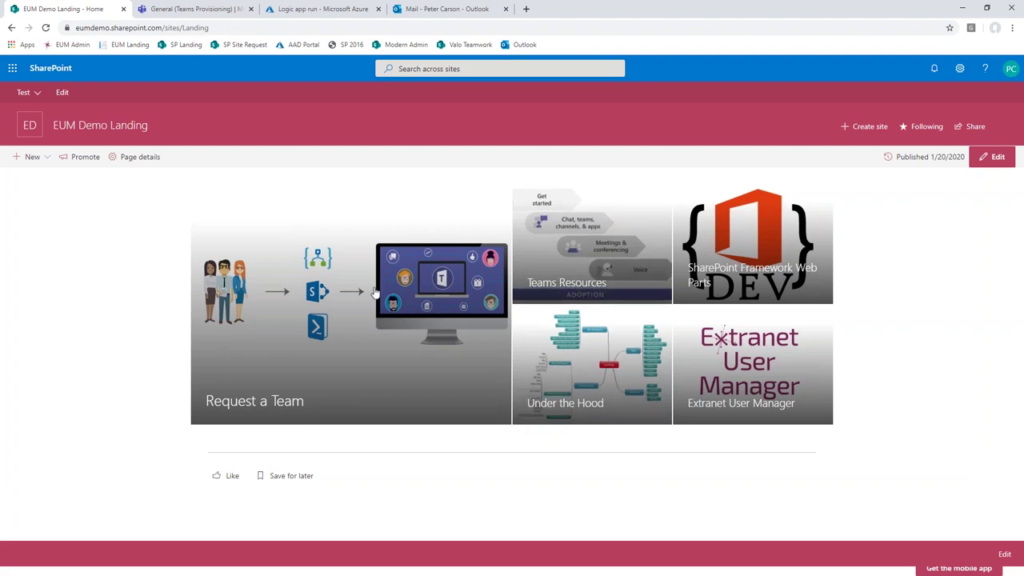
- Open the Request a Team form and choose the Temporary Demos with Approval division and the Modern Communication Site template
click(315, 335)
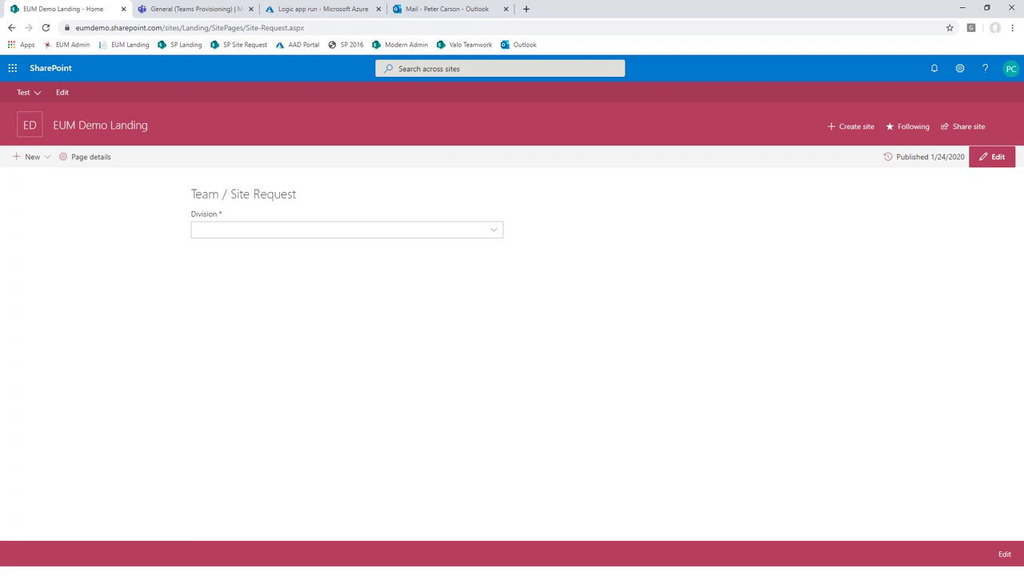
click(347, 235)
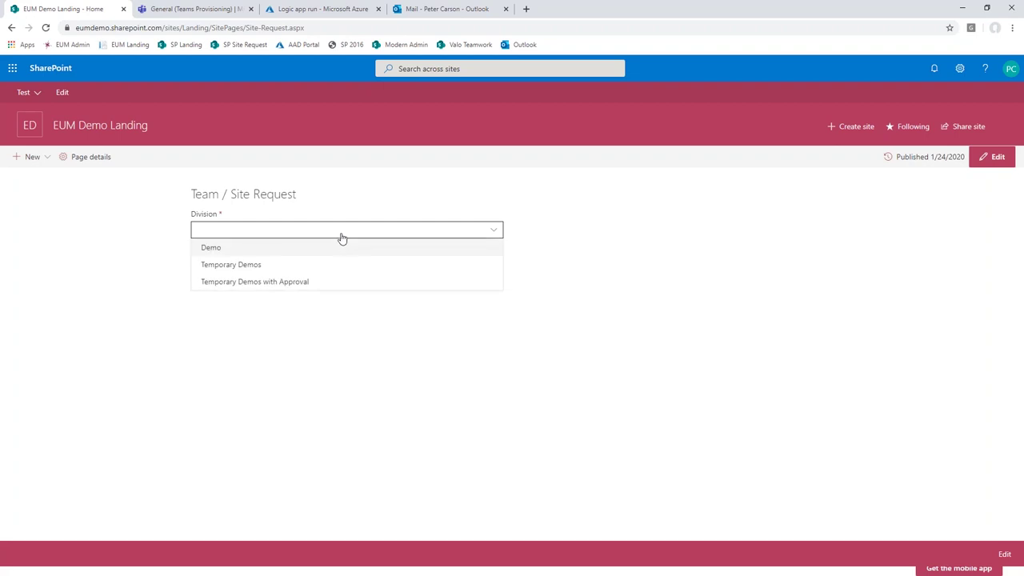
click(290, 284)
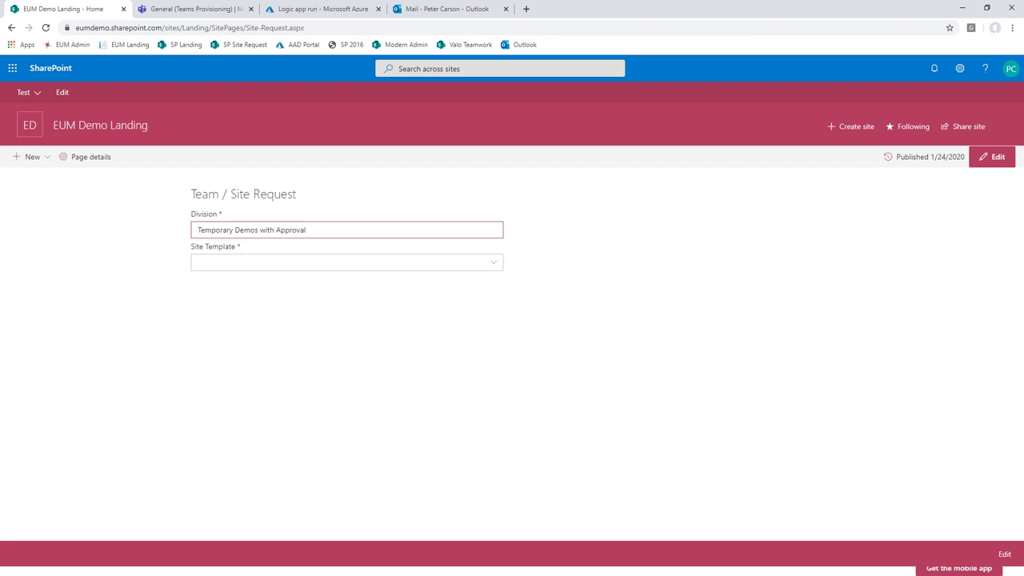
click(266, 263)
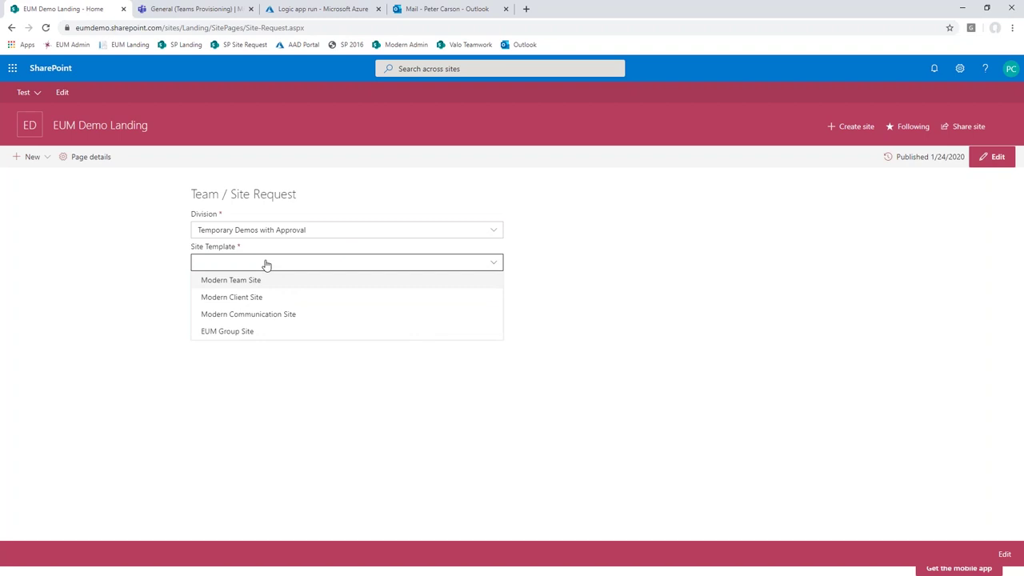
click(267, 318)
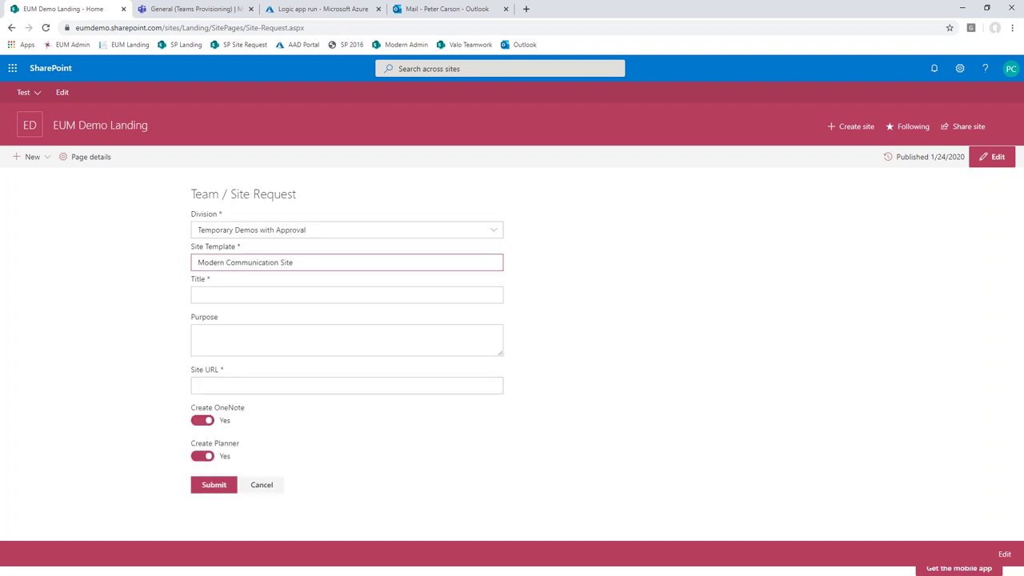
- Switch the site template to EUM Group Site to review its form fields, and return to Modern Communication Site
click(271, 267)
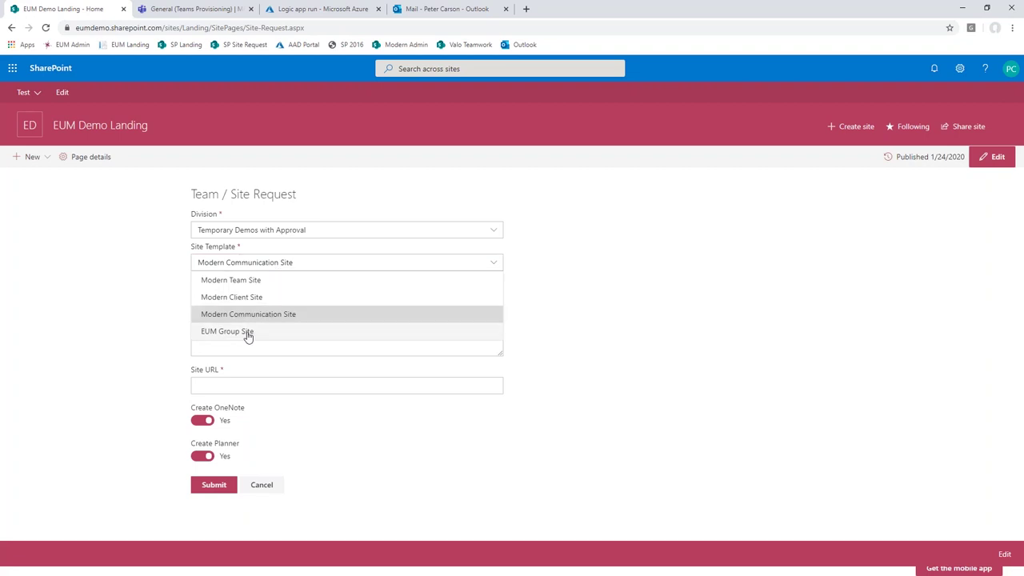
click(247, 332)
scroll(250, 375, down, 4)
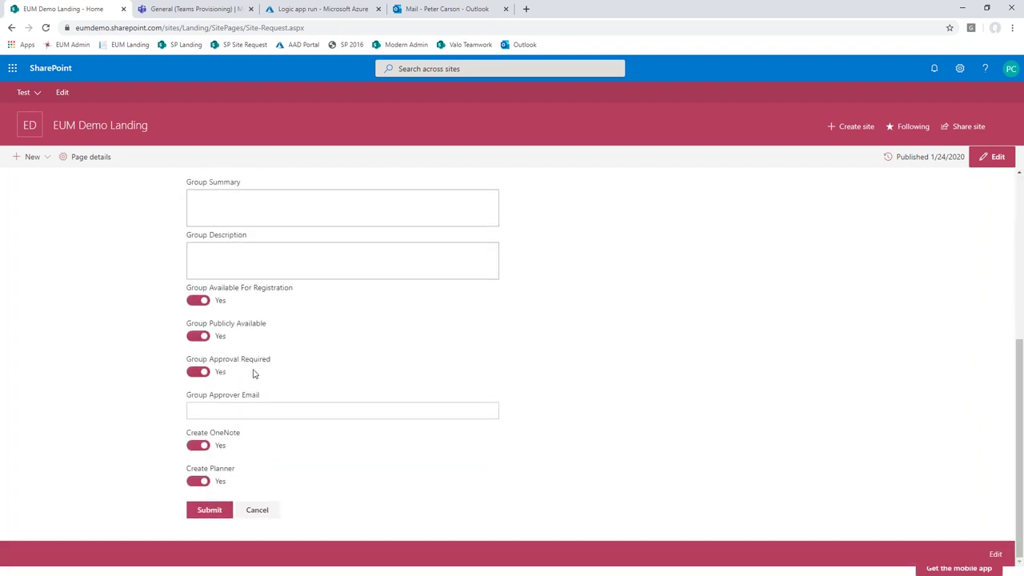
scroll(250, 374, up, 5)
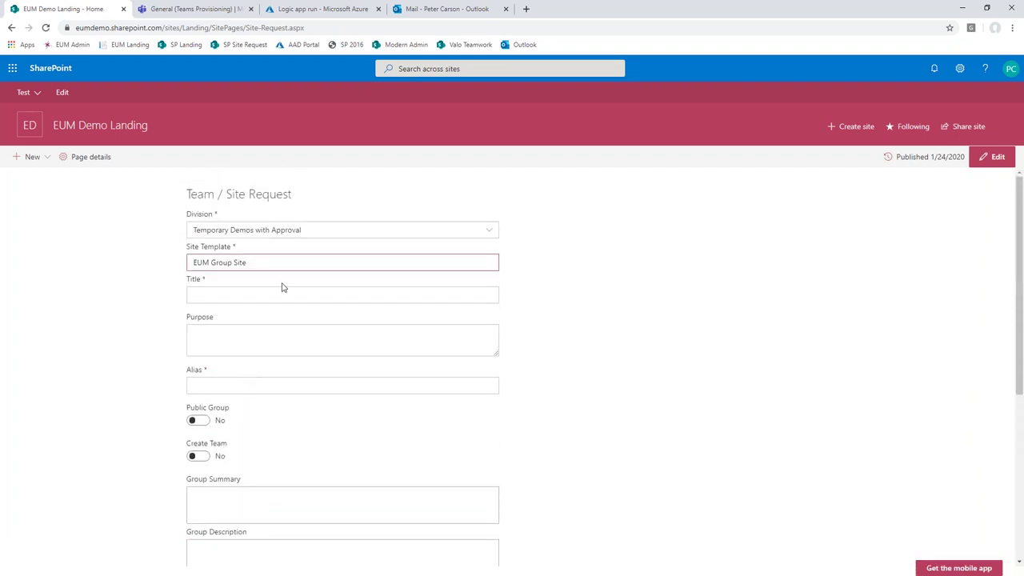
click(263, 266)
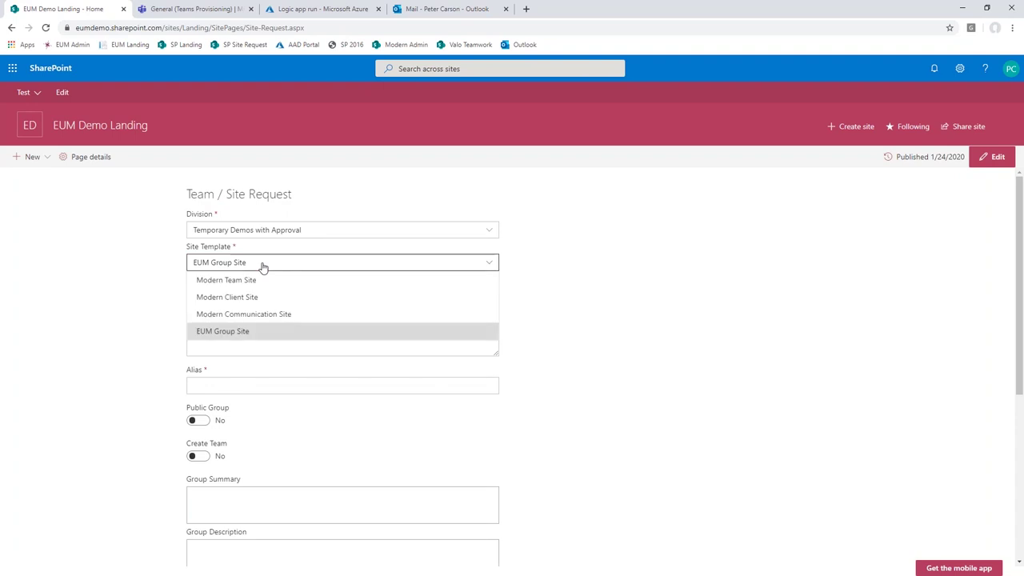
click(243, 314)
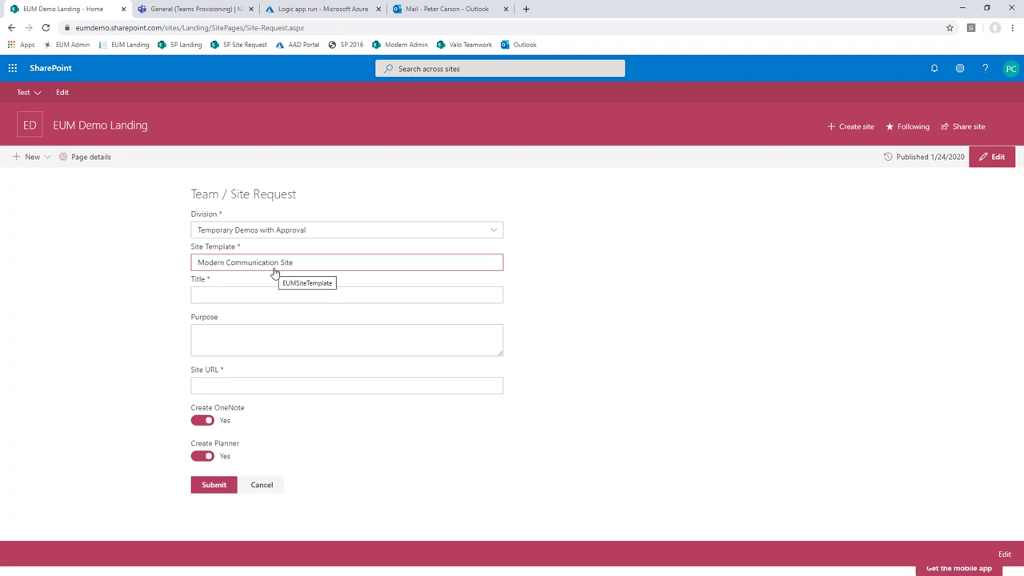
- Turn off Create OneNote and Create Planner, title the site with the requester's first name plus "Test 02-25-4", and submit the request
click(197, 422)
click(199, 460)
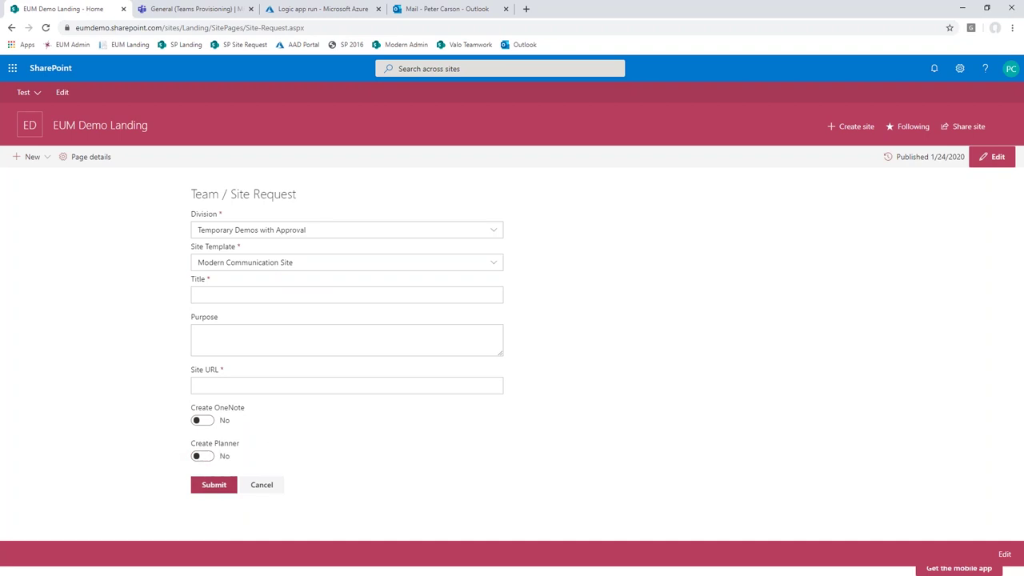
click(217, 293)
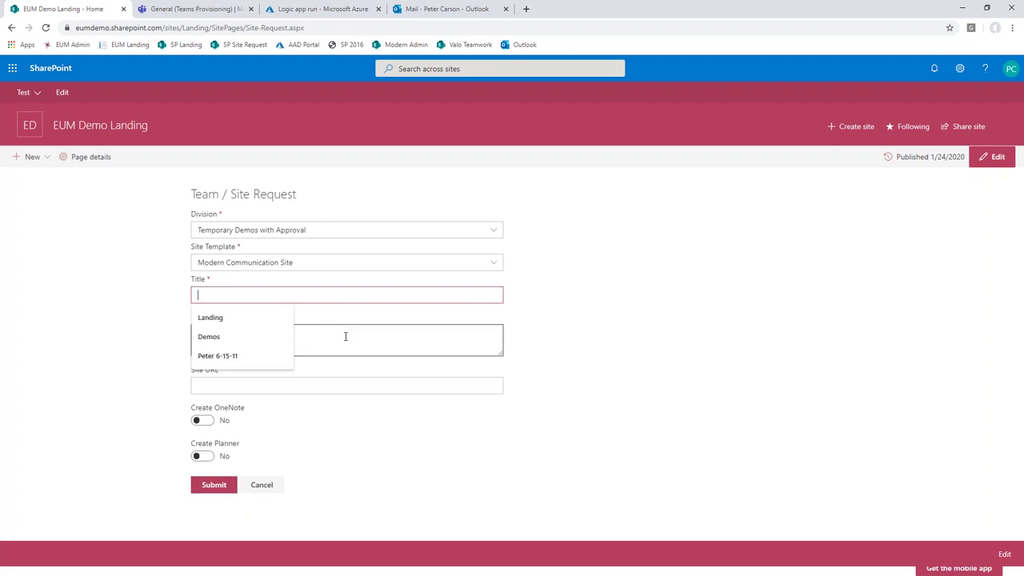
text(Peter)
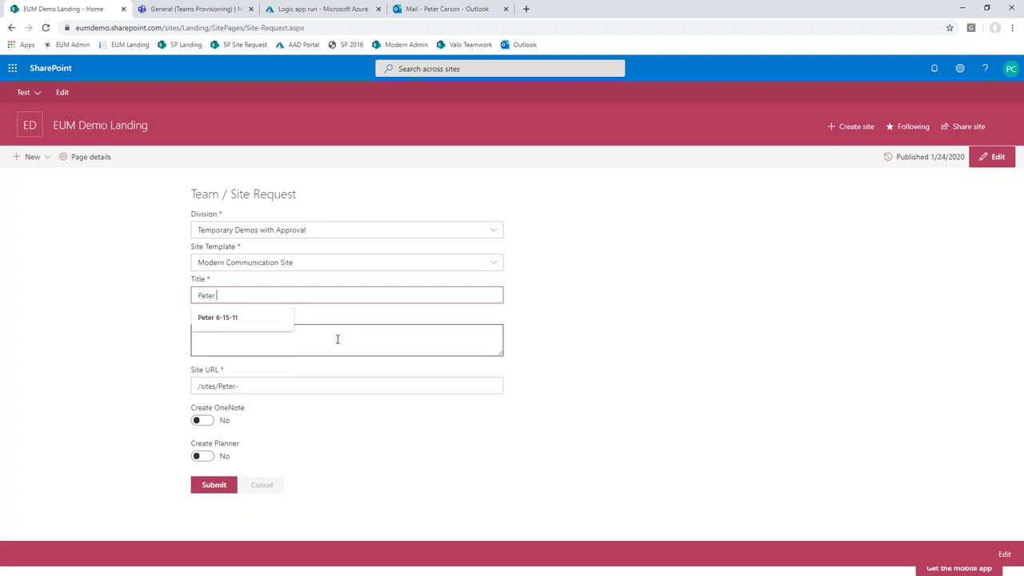
text( Test 02-2)
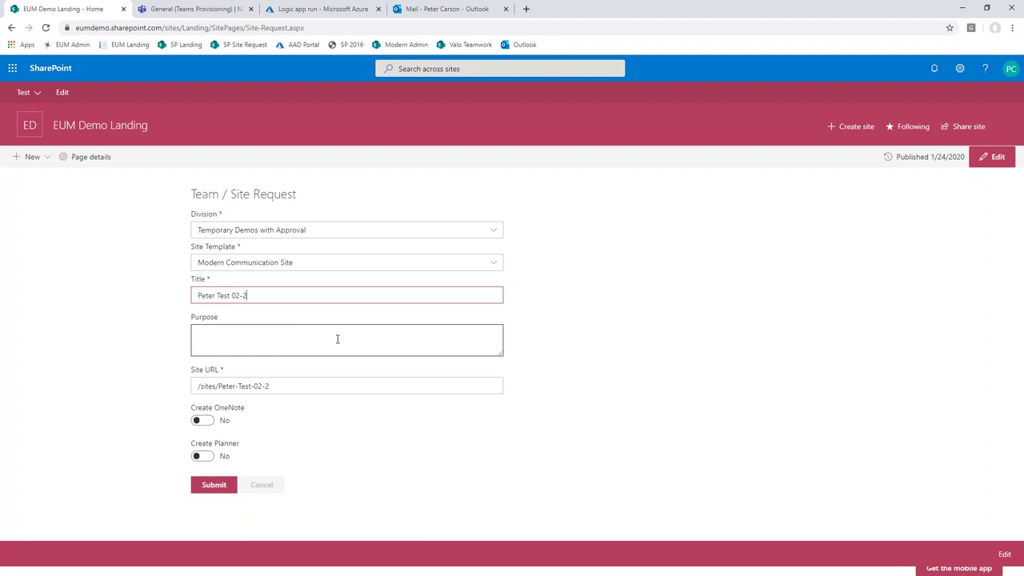
text(5-4)
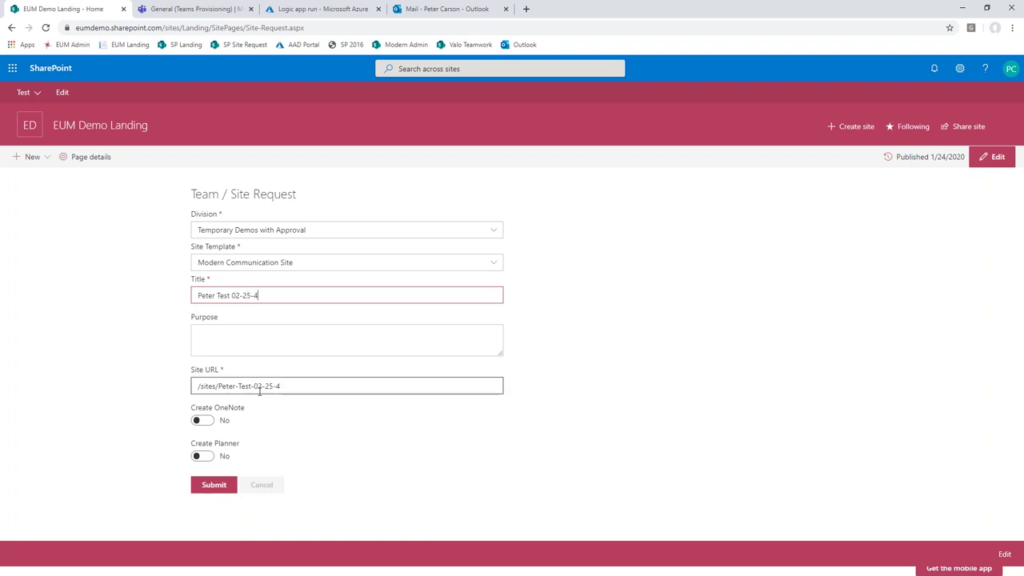
drag(237, 386, 288, 389)
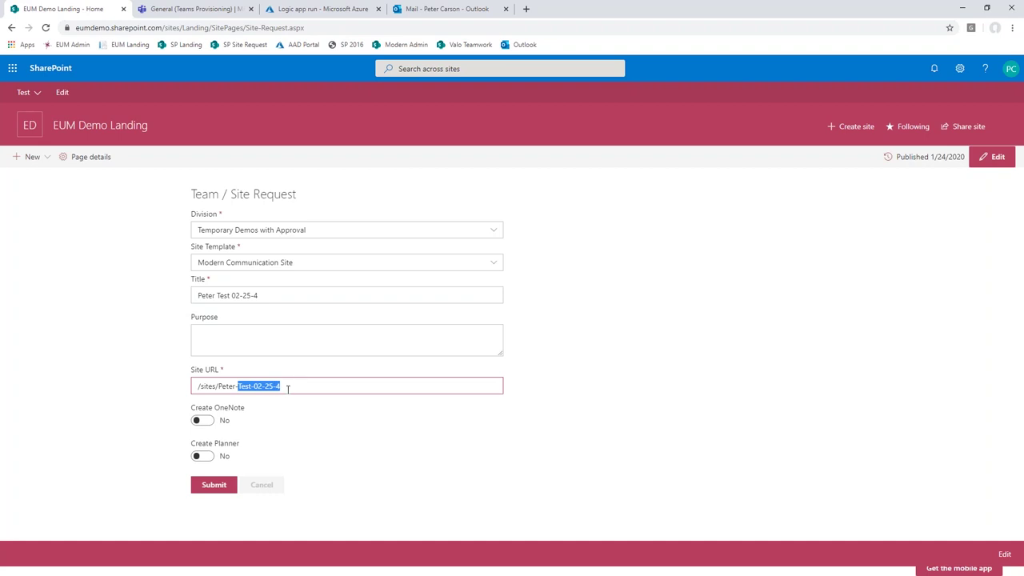
click(211, 486)
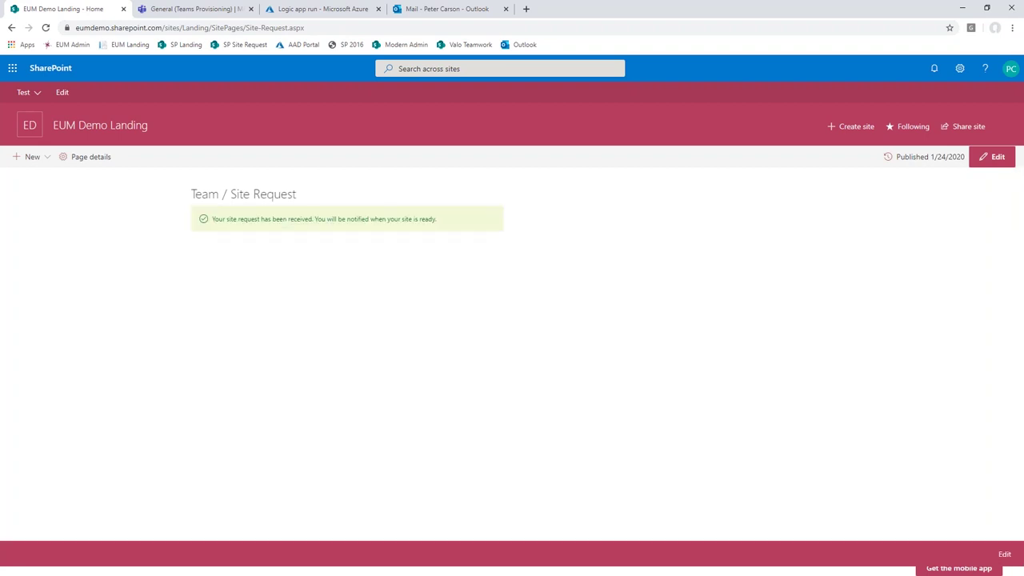
- Return to the landing site's home page and open the Sites list from the Under the Hood page
click(28, 133)
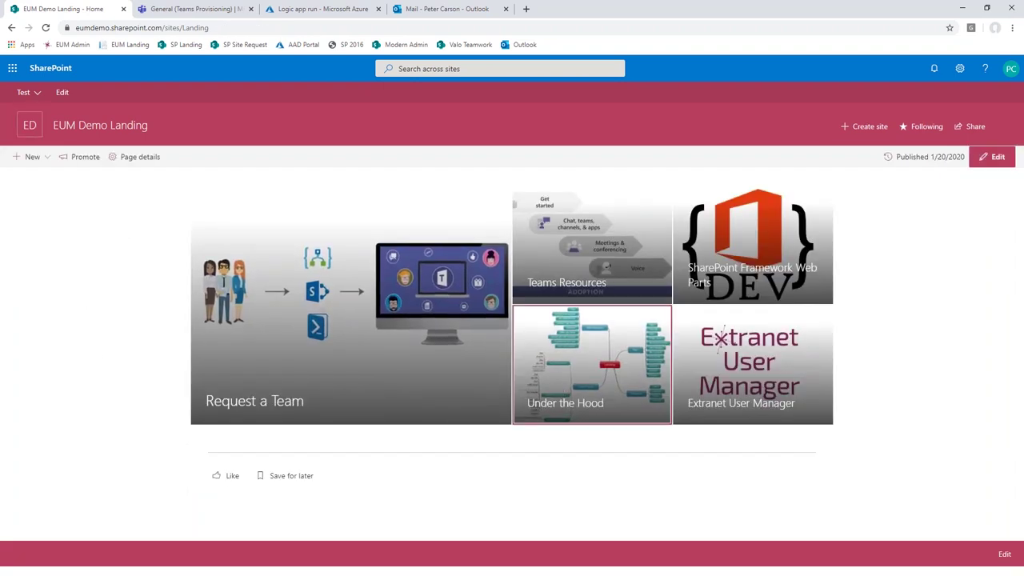
click(561, 391)
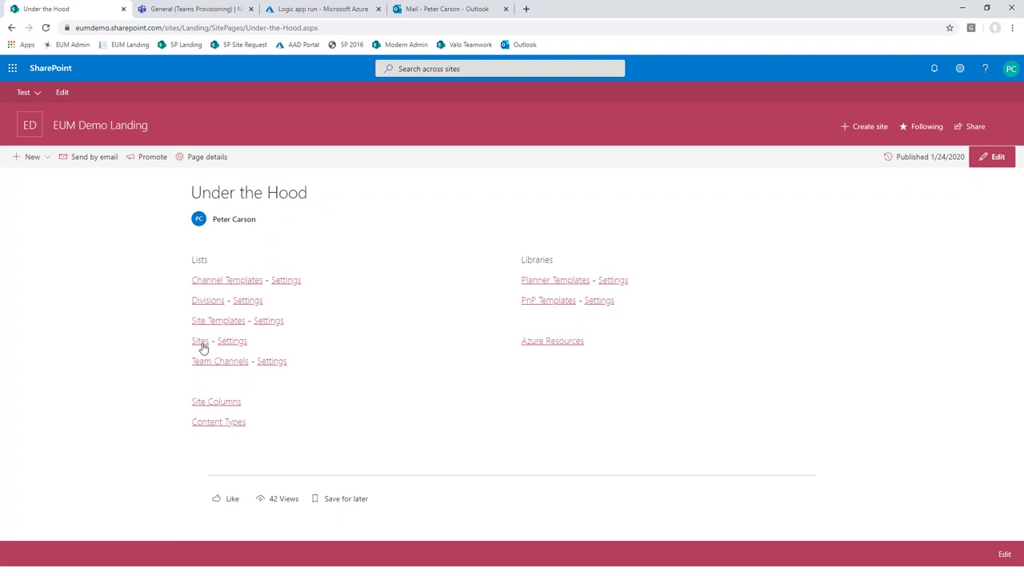
click(199, 342)
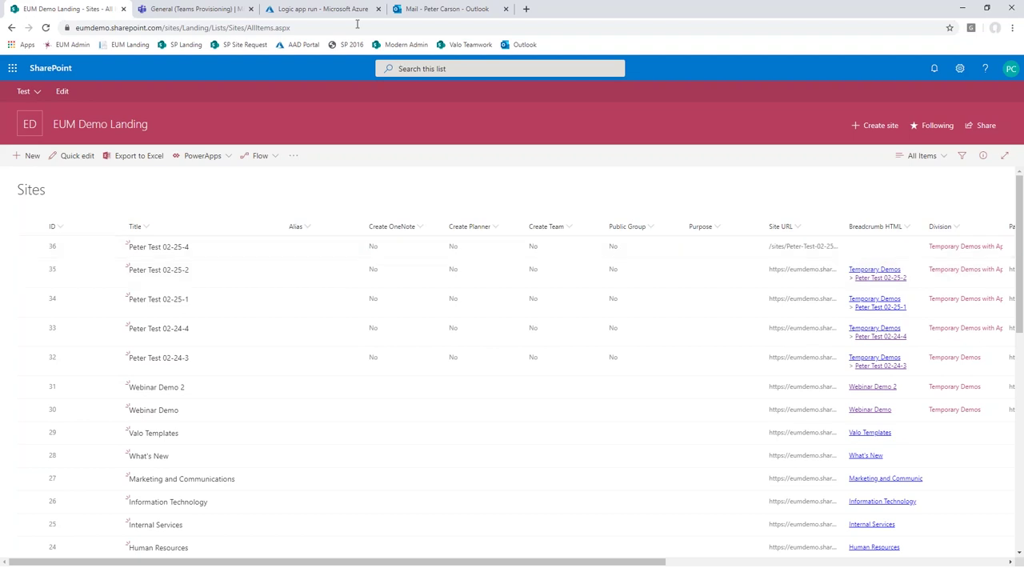
- Switch to the Azure portal, refresh the runs history, and open the overview of the eumdemo.sharepoint.com-Site-Request logic app
click(297, 11)
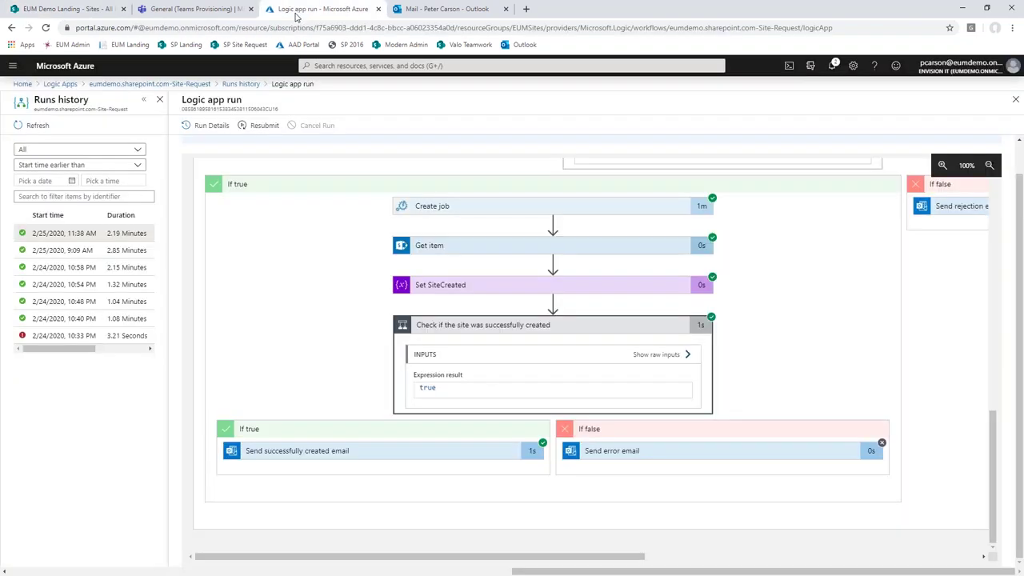
click(240, 83)
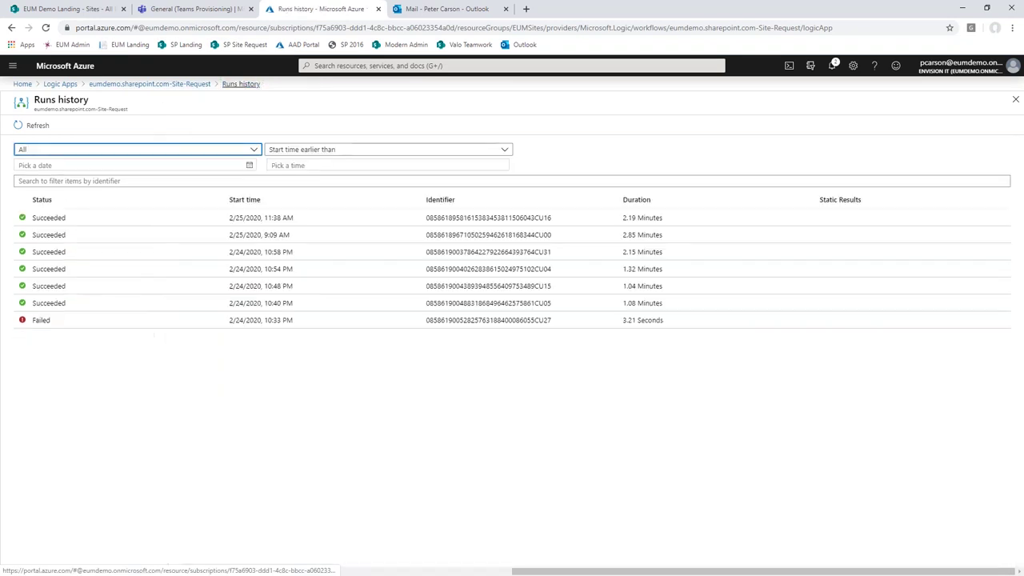
click(36, 126)
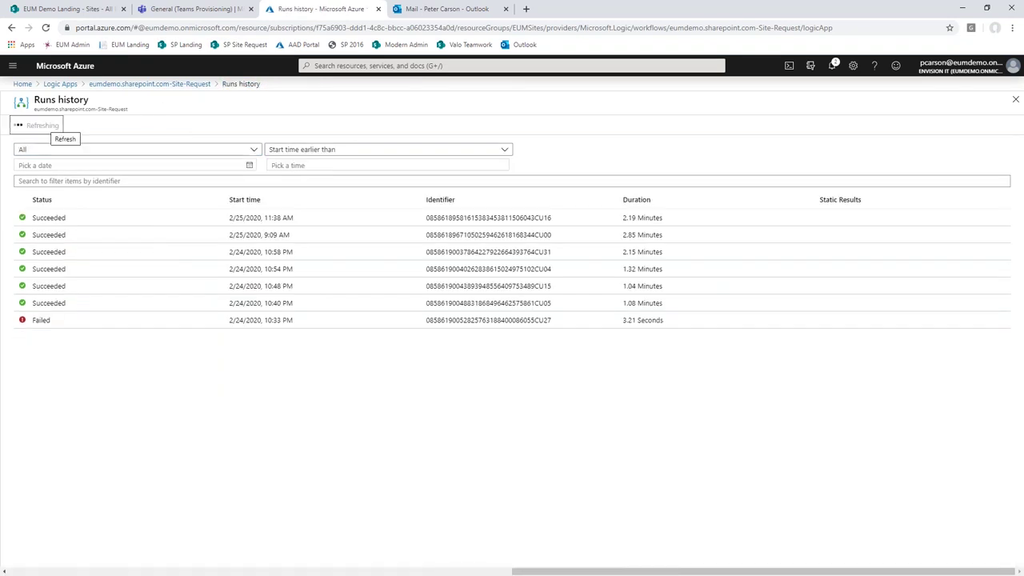
click(128, 84)
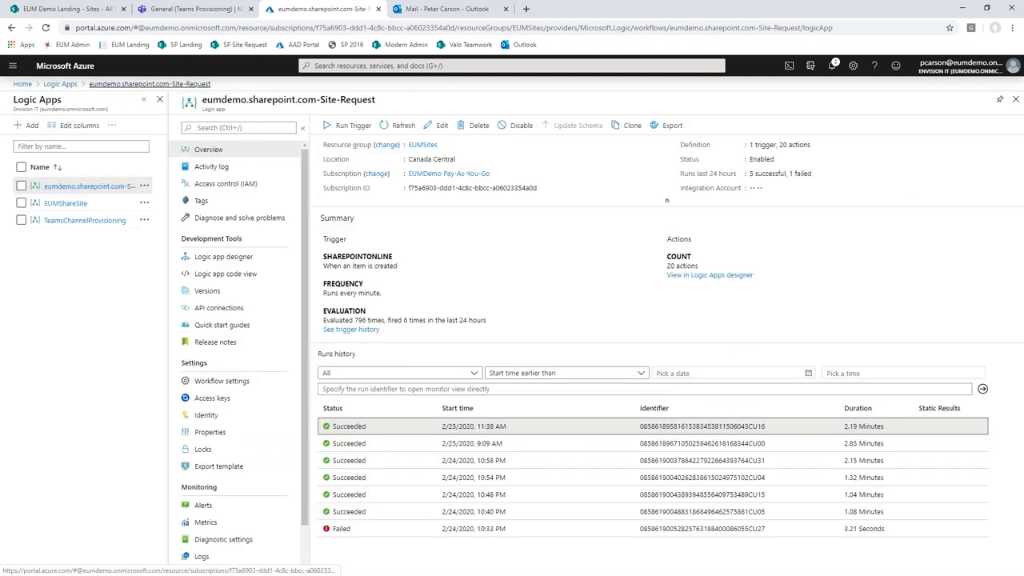
- Run the logic app's When_an_item_is_created trigger and open the newly started run
click(344, 126)
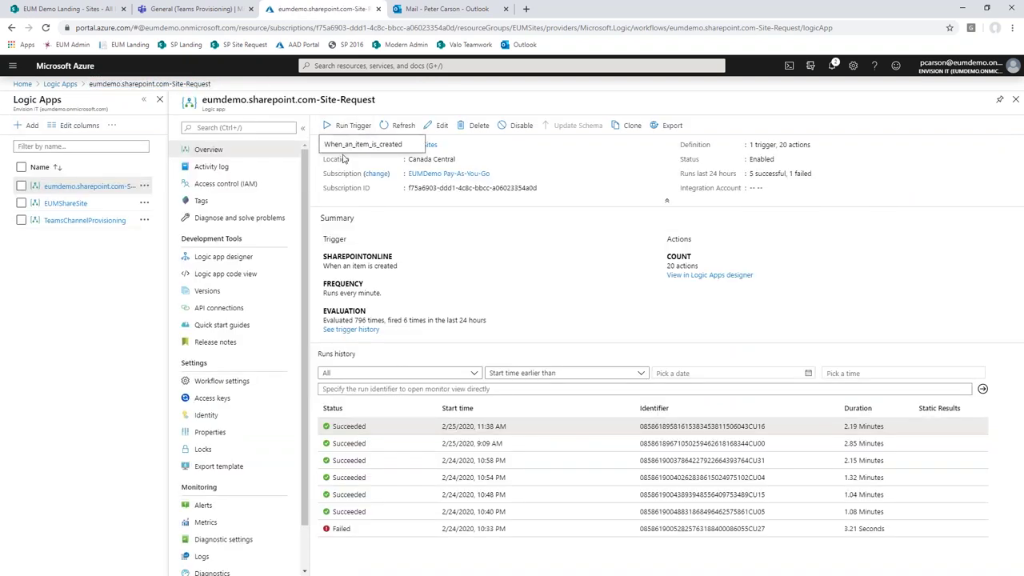
click(352, 145)
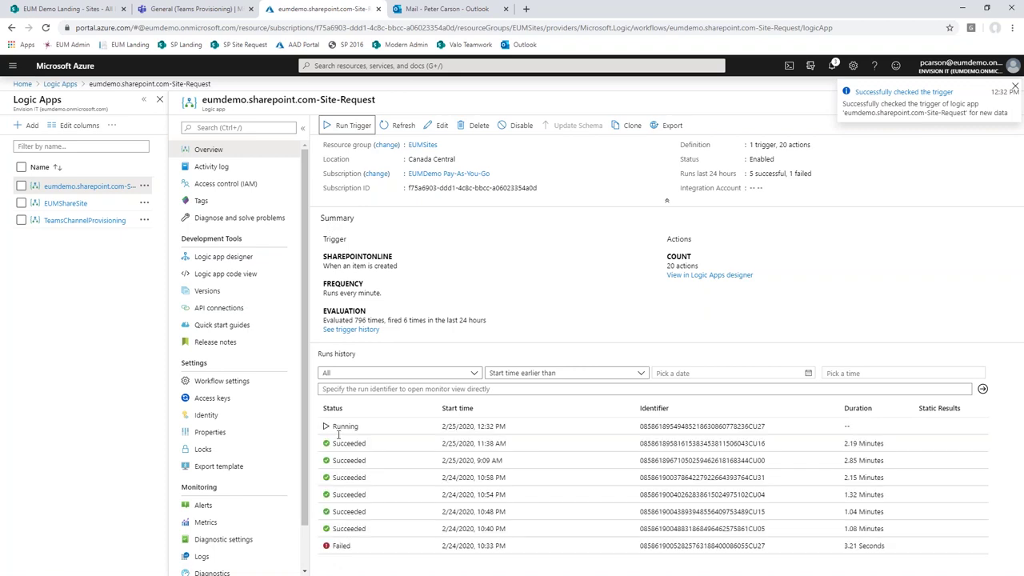
click(351, 430)
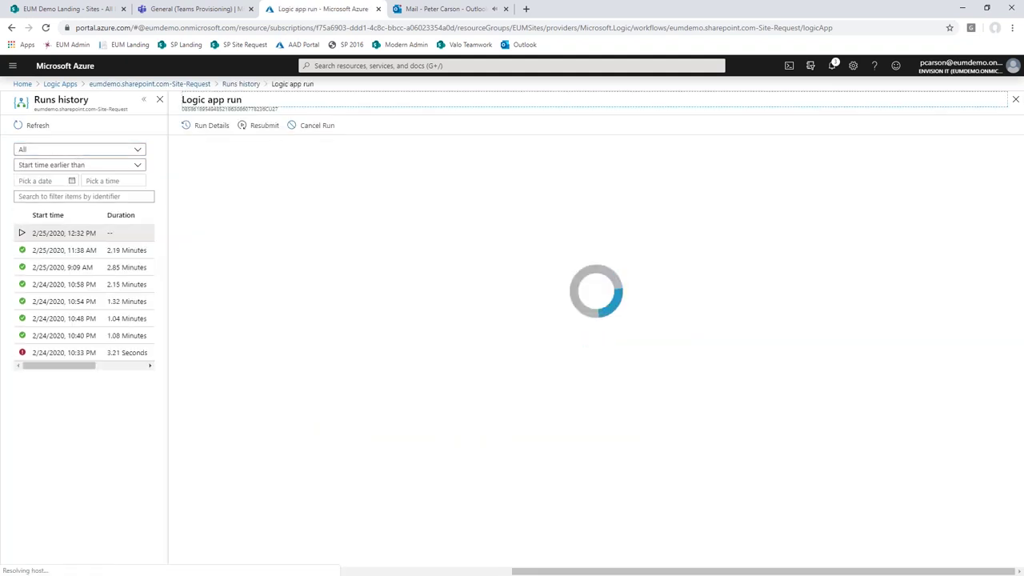
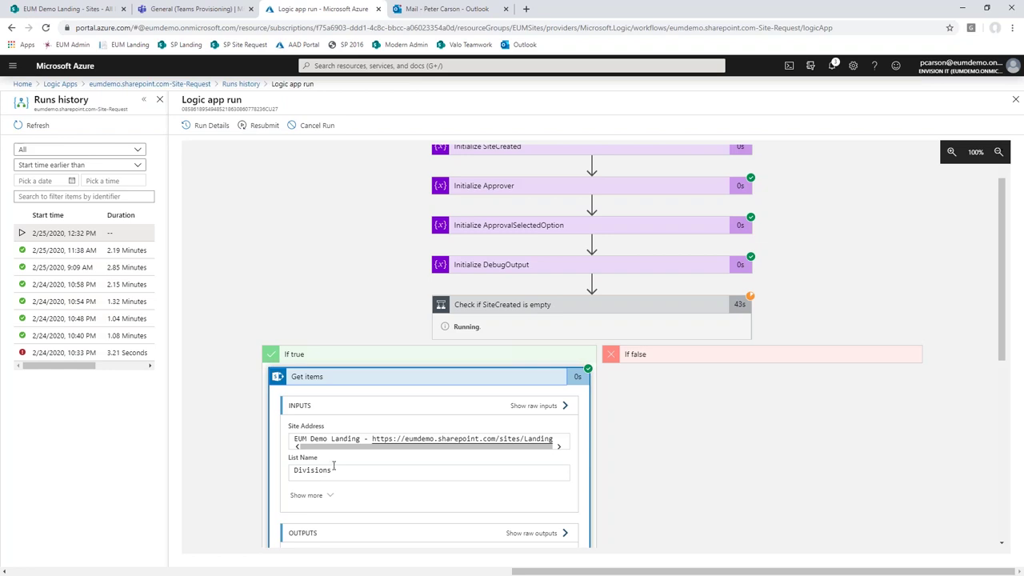
- Collapse the Get items action and expand the Check if there is an approver condition to examine its branches
click(360, 380)
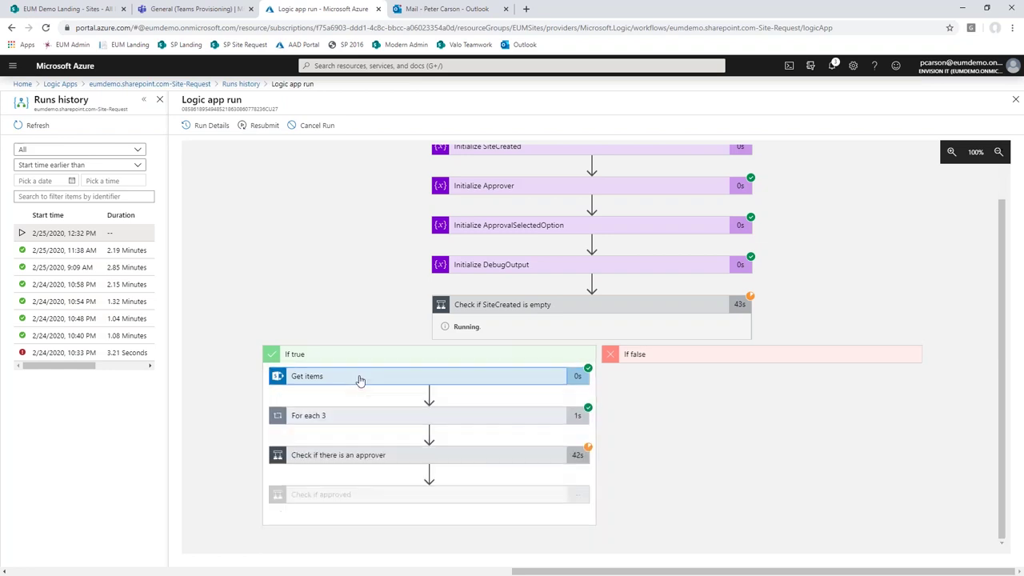
click(366, 455)
scroll(363, 421, down, 1)
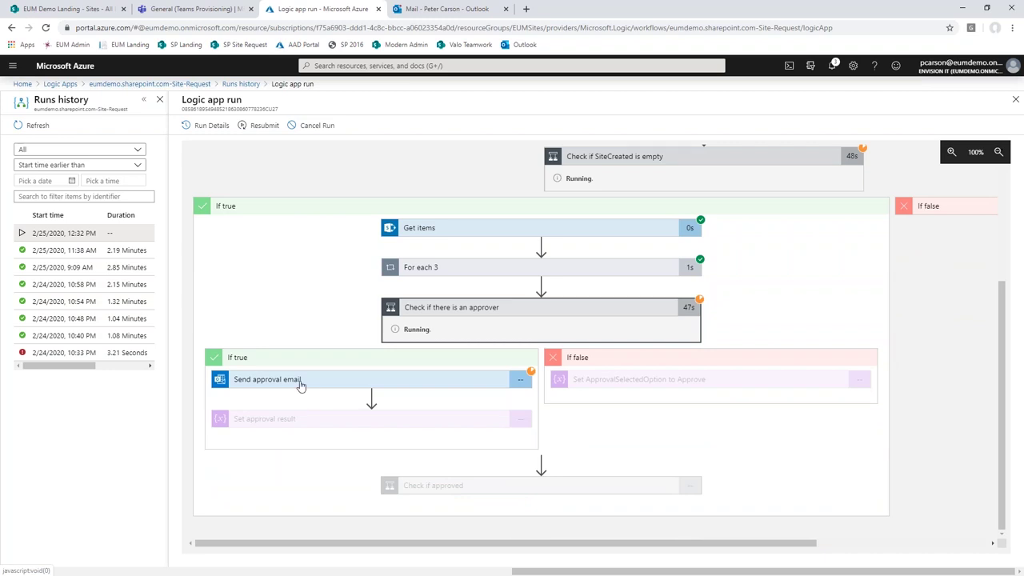
- Switch to Outlook, open the new approval request email for the Test-02-25-4 site, and approve it
click(441, 9)
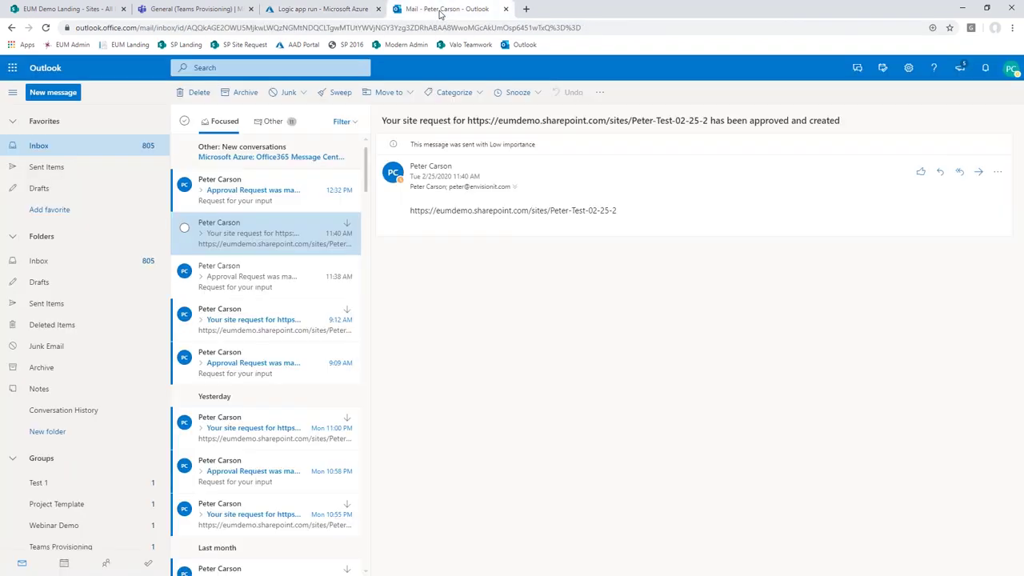
click(253, 197)
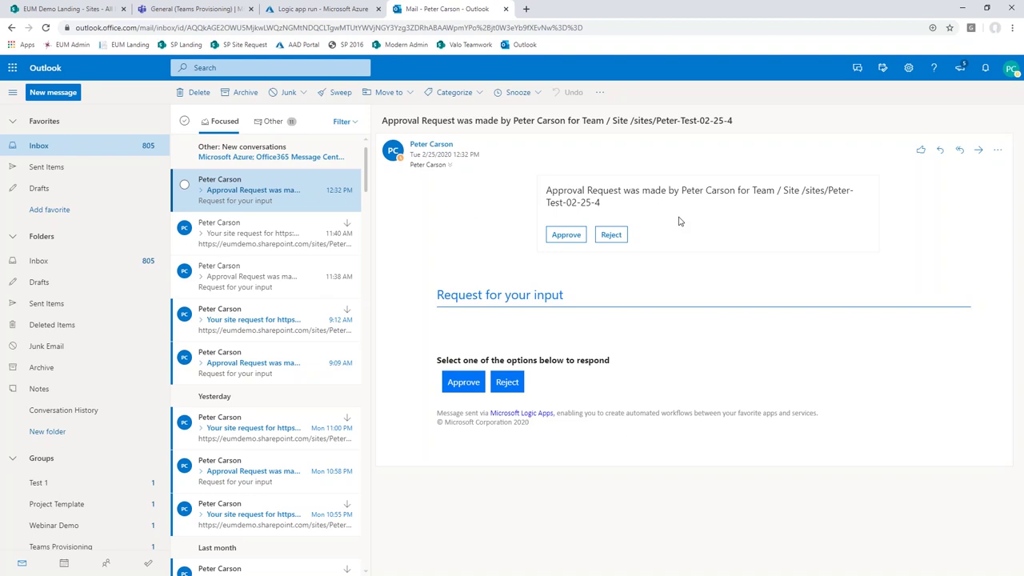
click(565, 235)
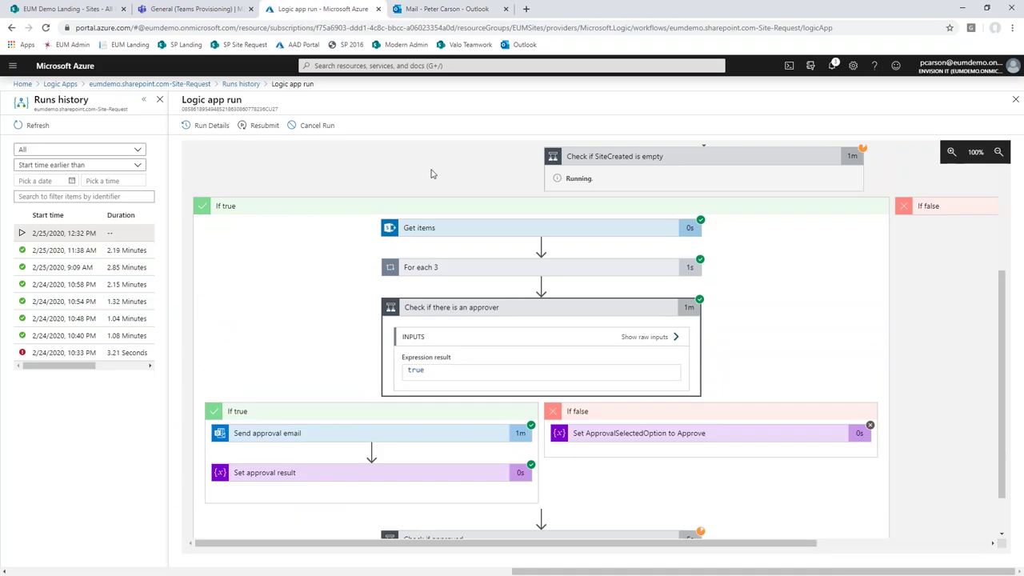
- Switch back to the logic app run in Azure and expand the Check if approved condition to follow its progress
click(299, 10)
scroll(320, 369, down, 1)
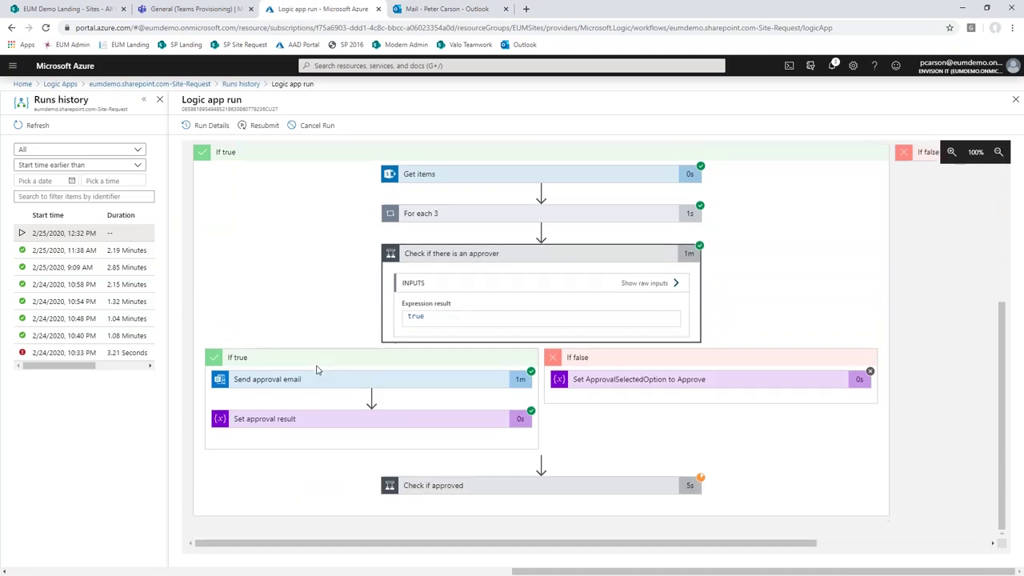
click(516, 490)
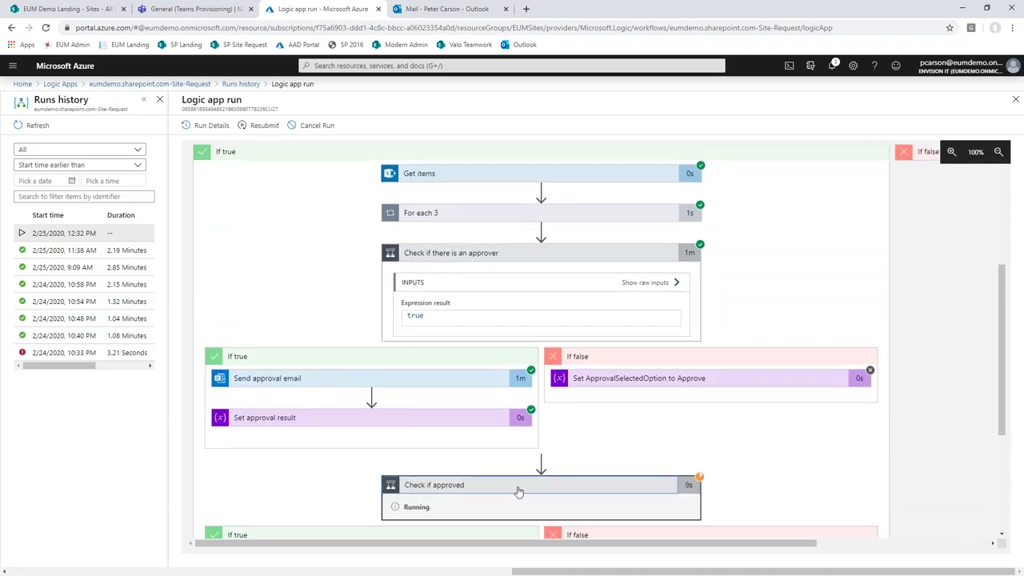
- Check the branches under Check if approved, return to the eumdemo.sharepoint.com-Site-Request logic app, and open it for editing in the designer
scroll(519, 491, down, 3)
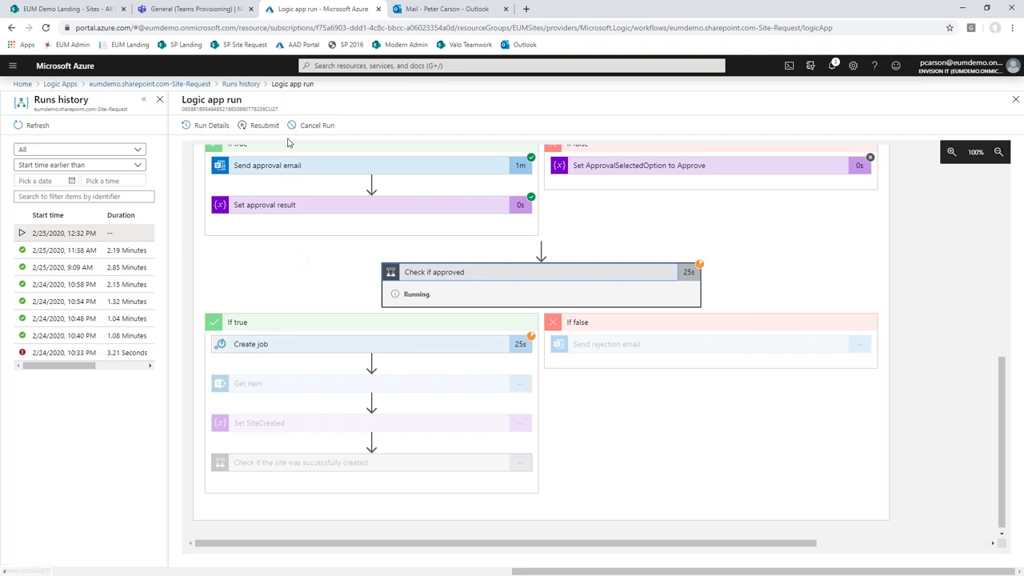
click(164, 84)
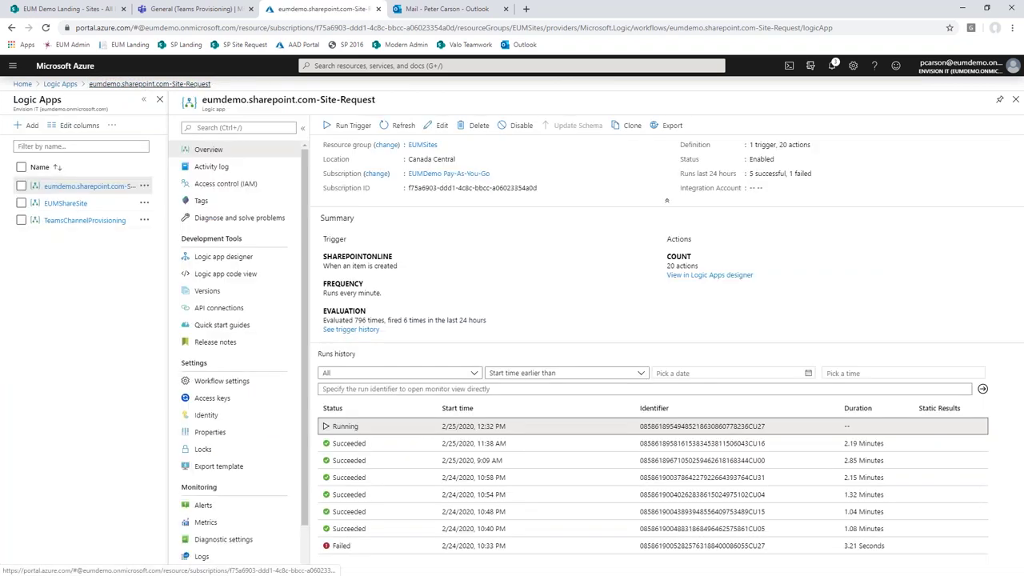
click(438, 125)
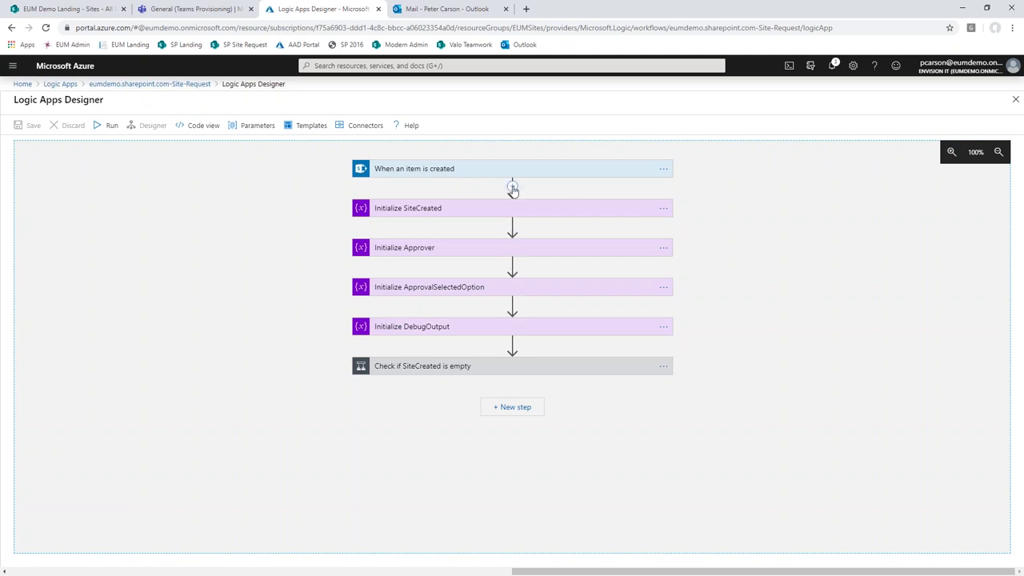
- Start adding an action directly after the When an item is created trigger and browse the Azure Automation connector's actions
click(513, 189)
click(502, 202)
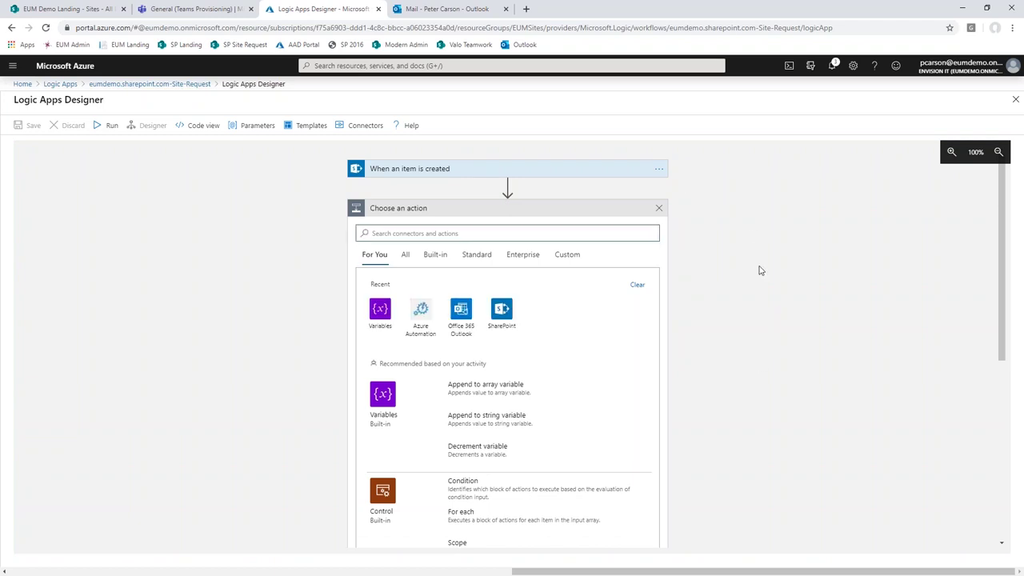
scroll(600, 393, down, 3)
scroll(600, 393, up, 3)
click(431, 299)
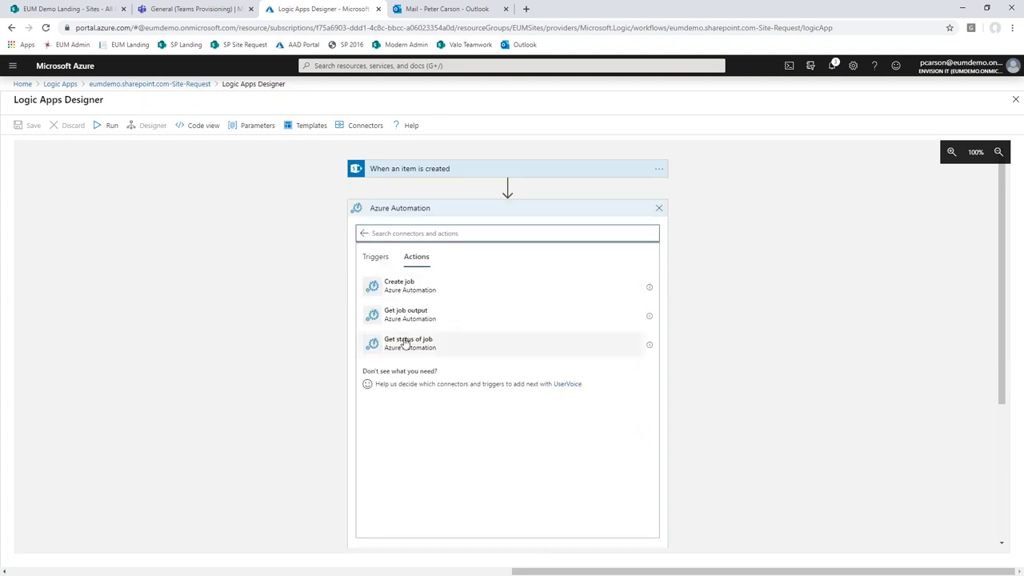
- Search all connectors for salesforce and look through the available Salesforce actions
click(418, 232)
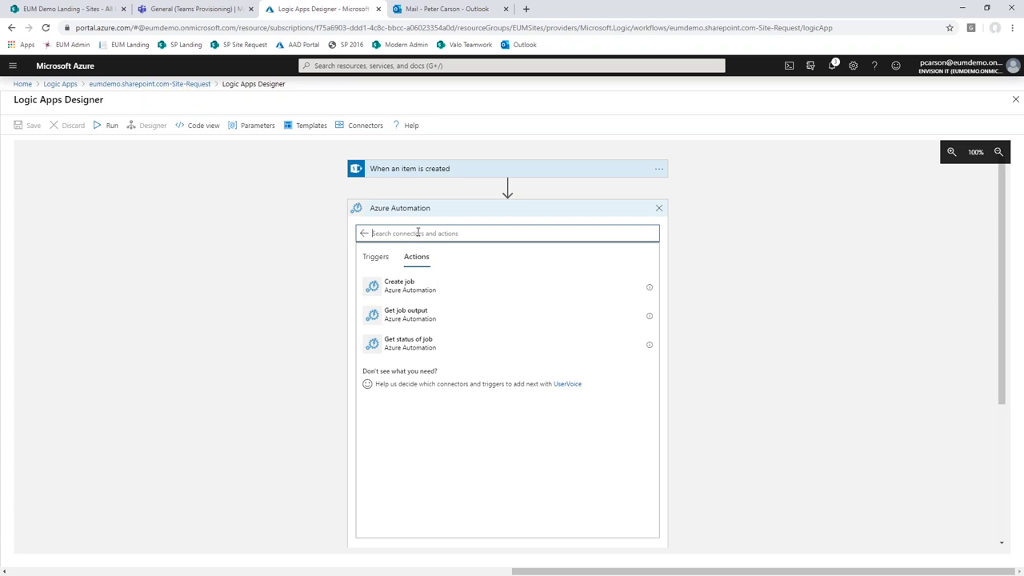
text(salesforce)
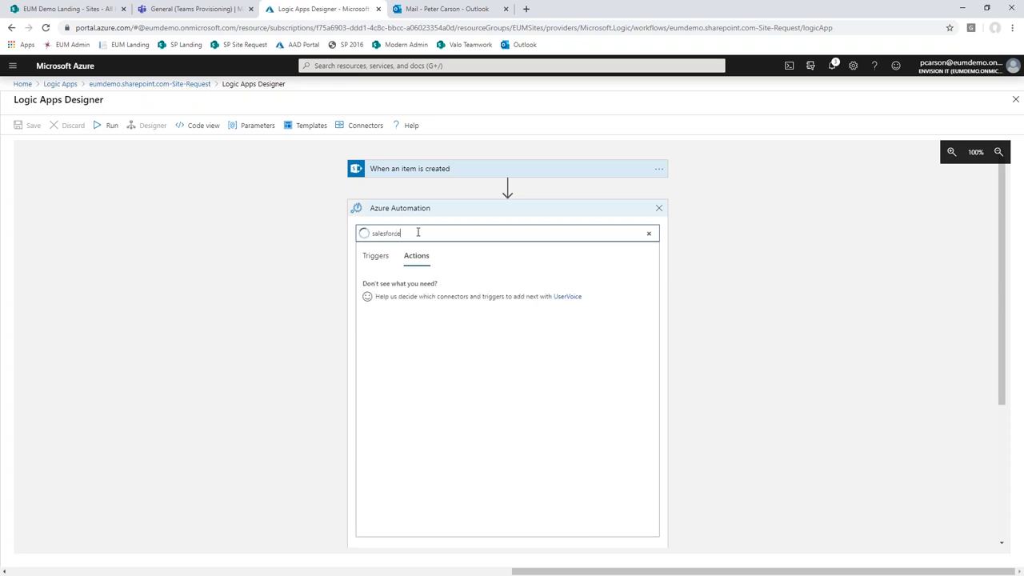
click(364, 233)
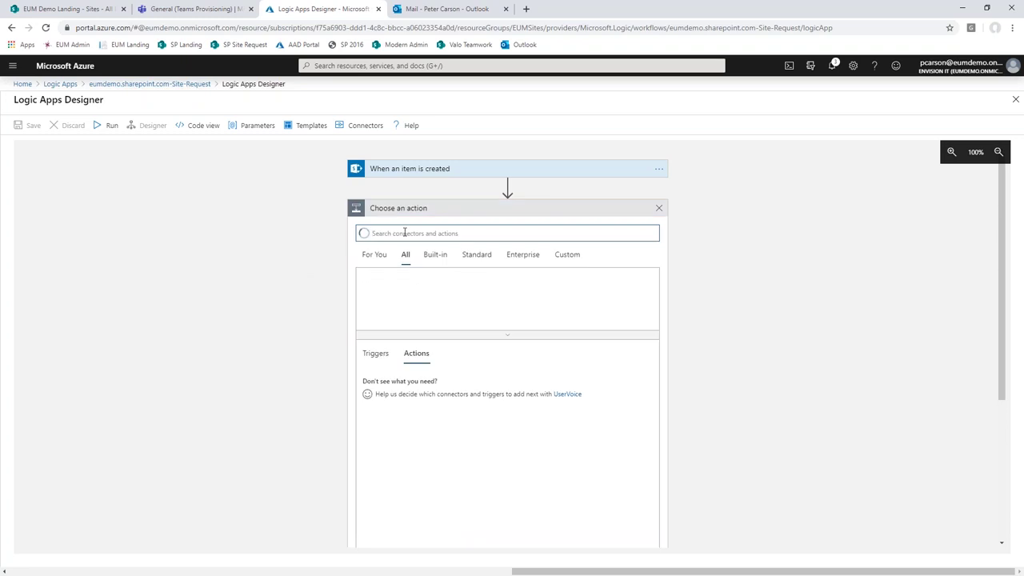
text(salesforce)
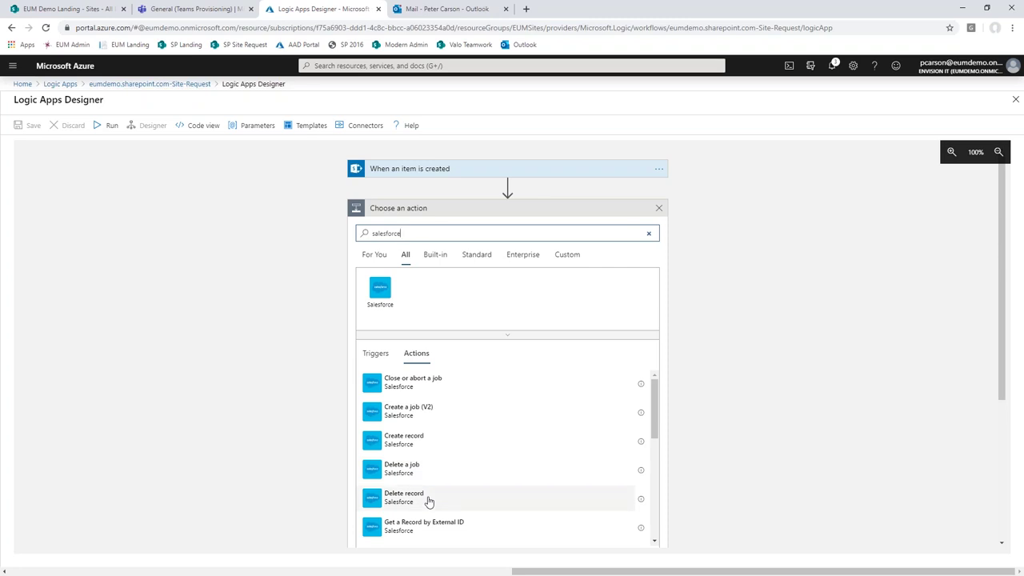
scroll(428, 500, down, 3)
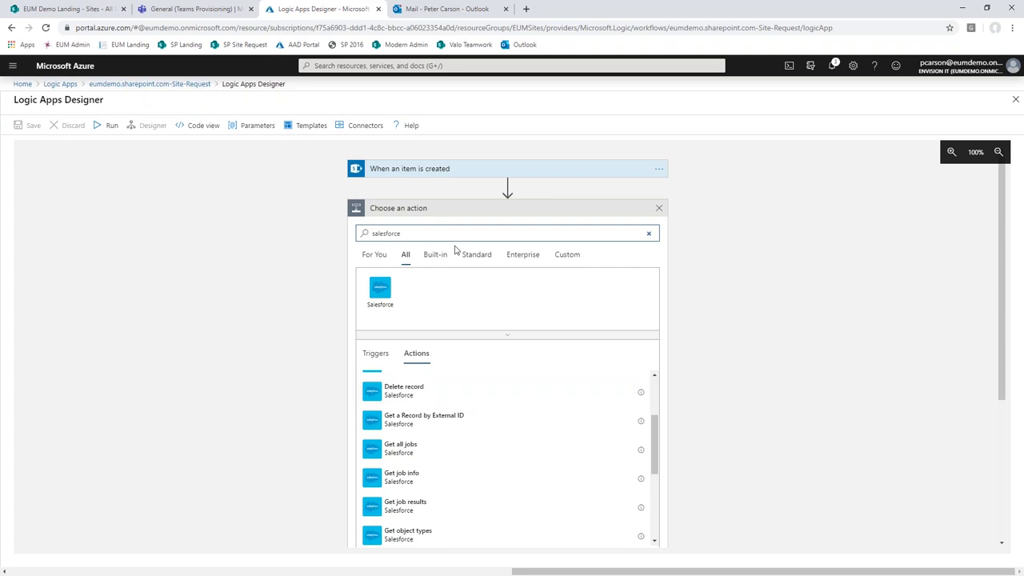
- Search the connectors for outlook and add the Office 365 Outlook action Send an email (V2) after the trigger
drag(437, 233, 362, 235)
text(outlook)
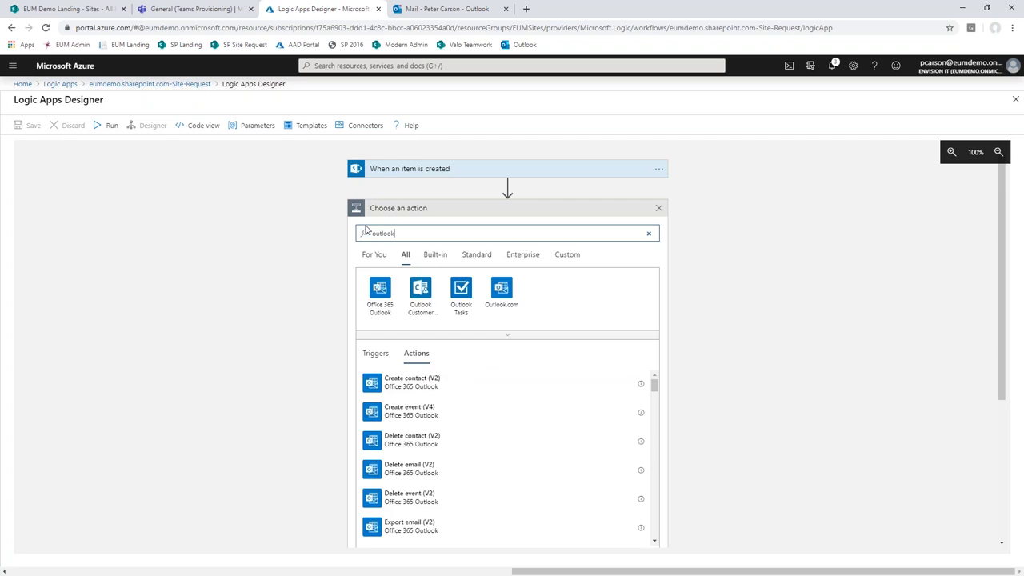
click(387, 295)
scroll(456, 417, down, 7)
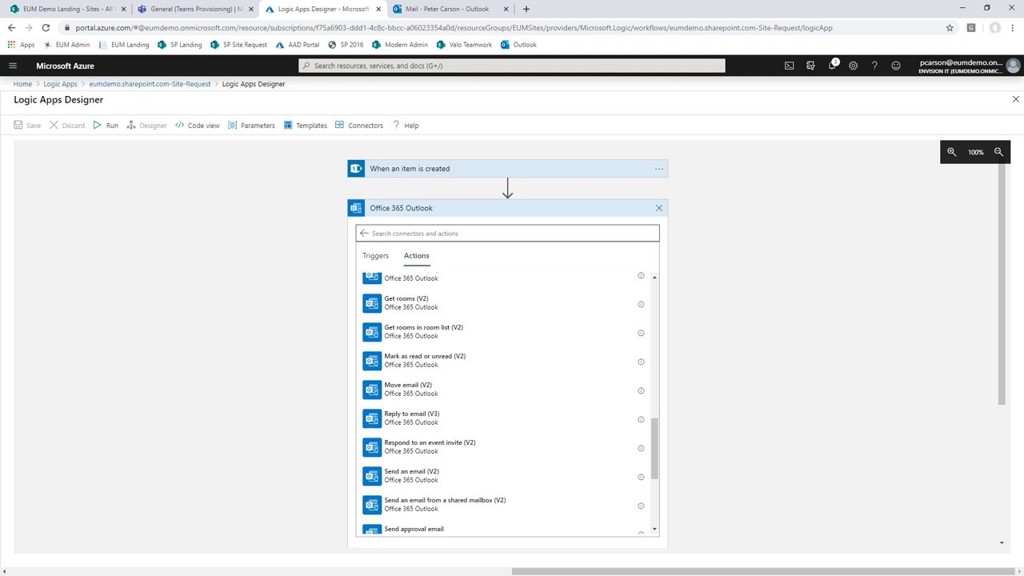
click(413, 473)
scroll(502, 389, down, 2)
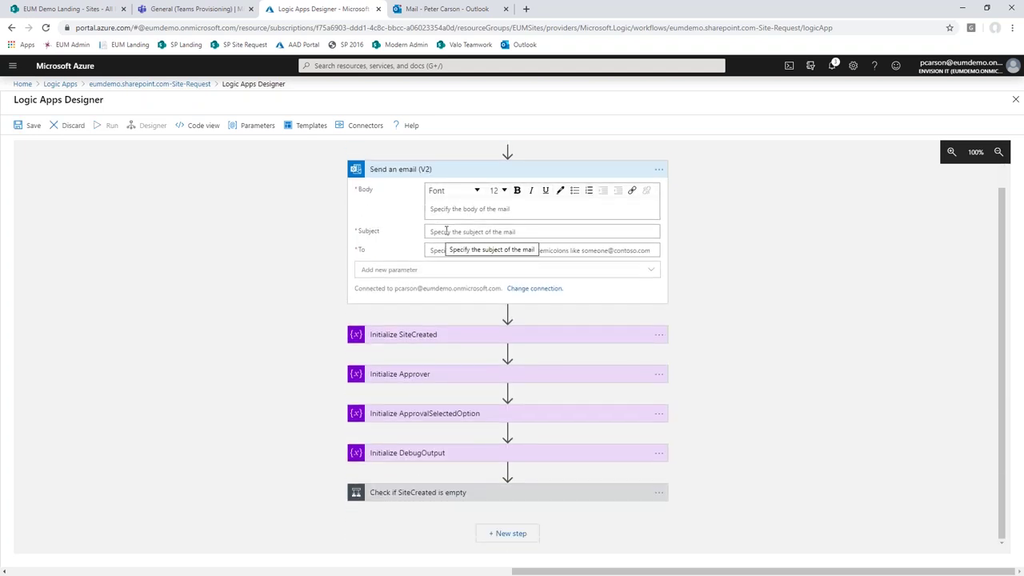
- Fill the email body with the trigger's Title value, the sample text "a as af a sf", and the Site URL value
click(462, 212)
scroll(462, 211, up, 2)
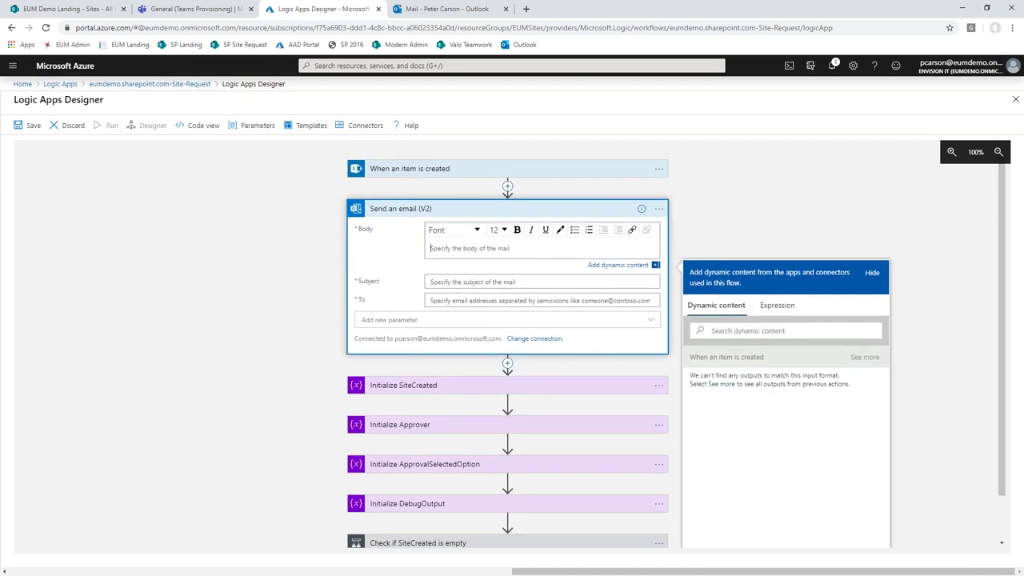
click(867, 359)
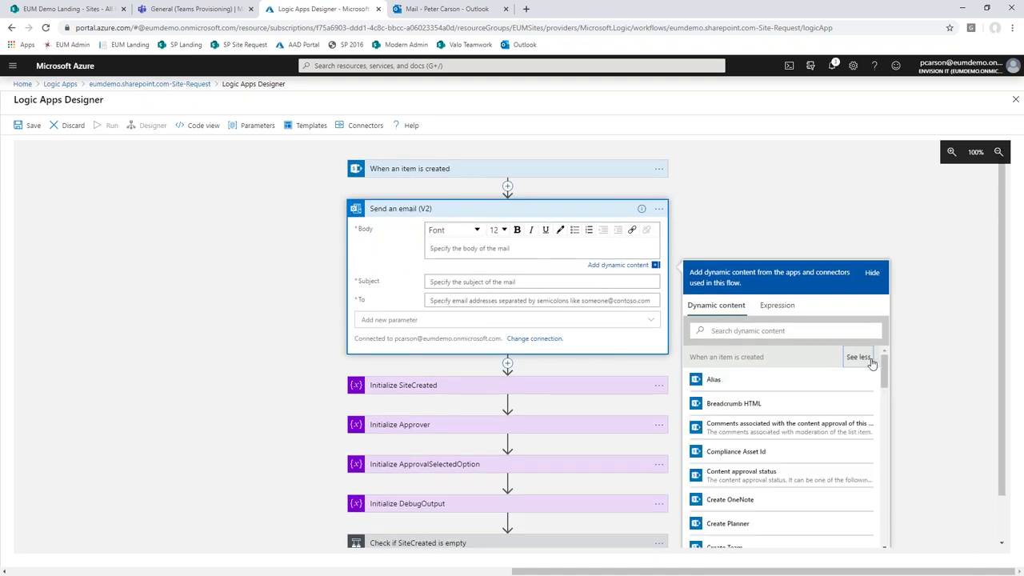
scroll(790, 473, down, 3)
scroll(789, 474, down, 10)
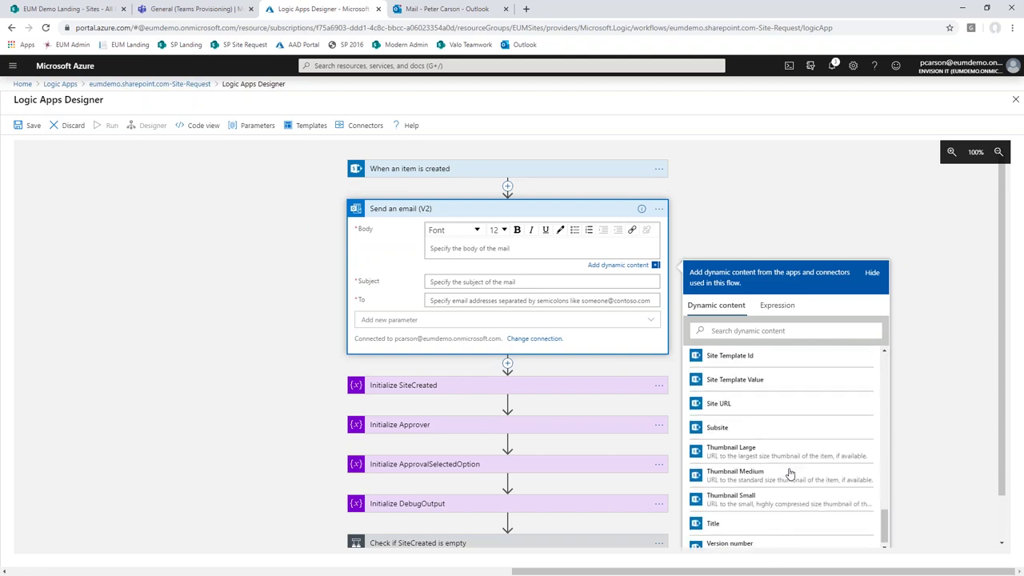
click(736, 520)
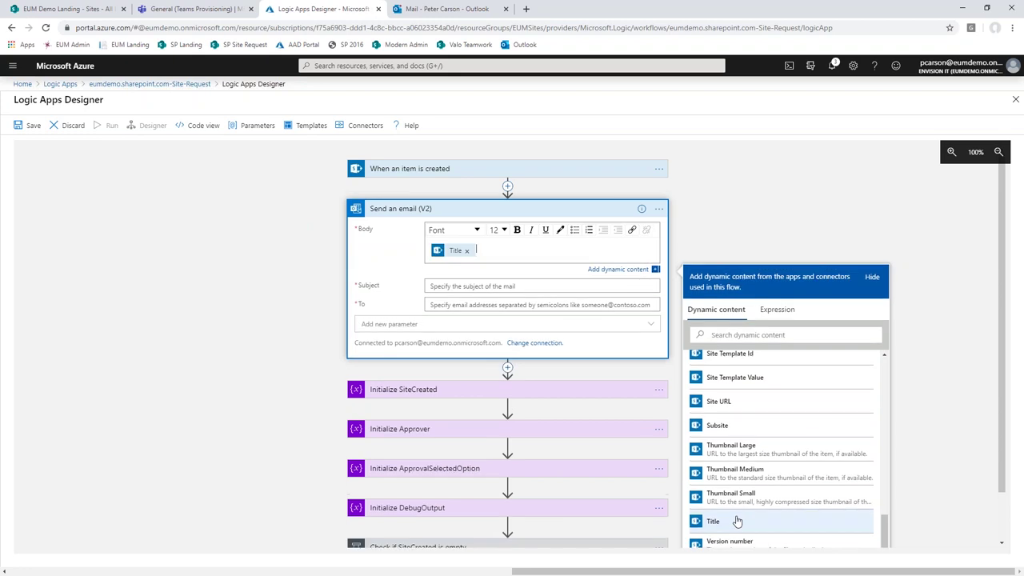
text(a as af a sf)
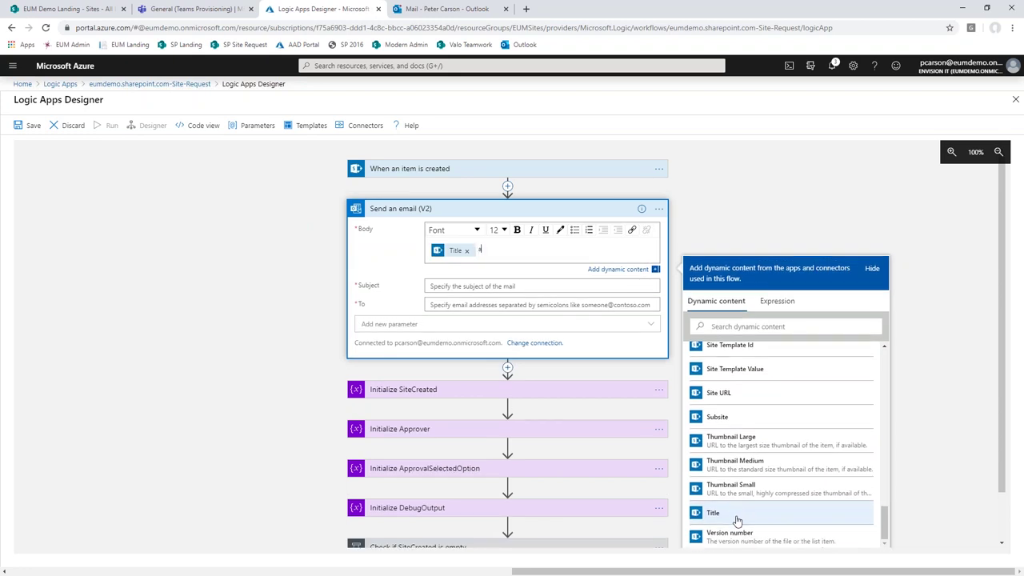
click(748, 396)
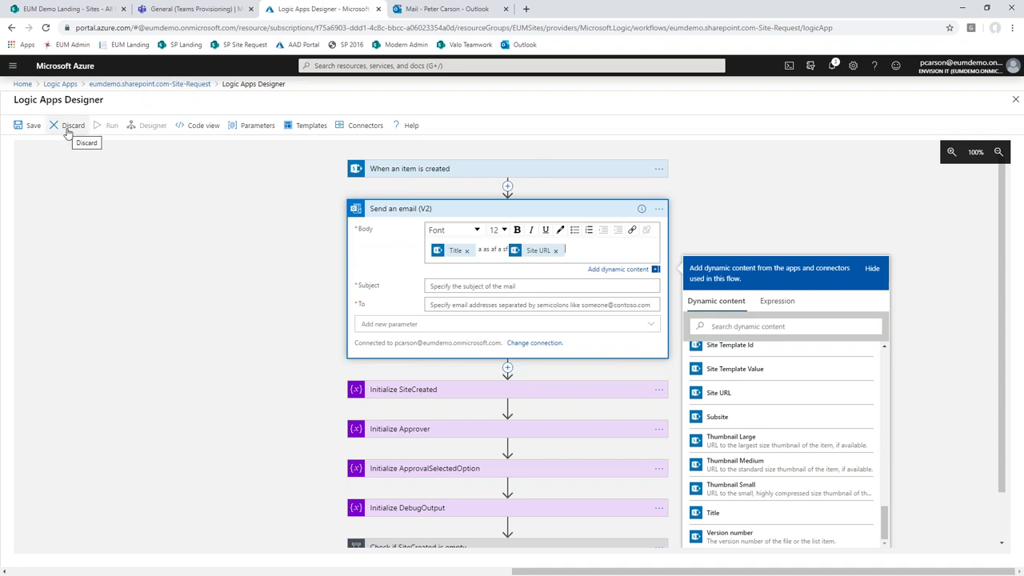
- Show the logic app's code and examine its JSON workflow definition
click(198, 128)
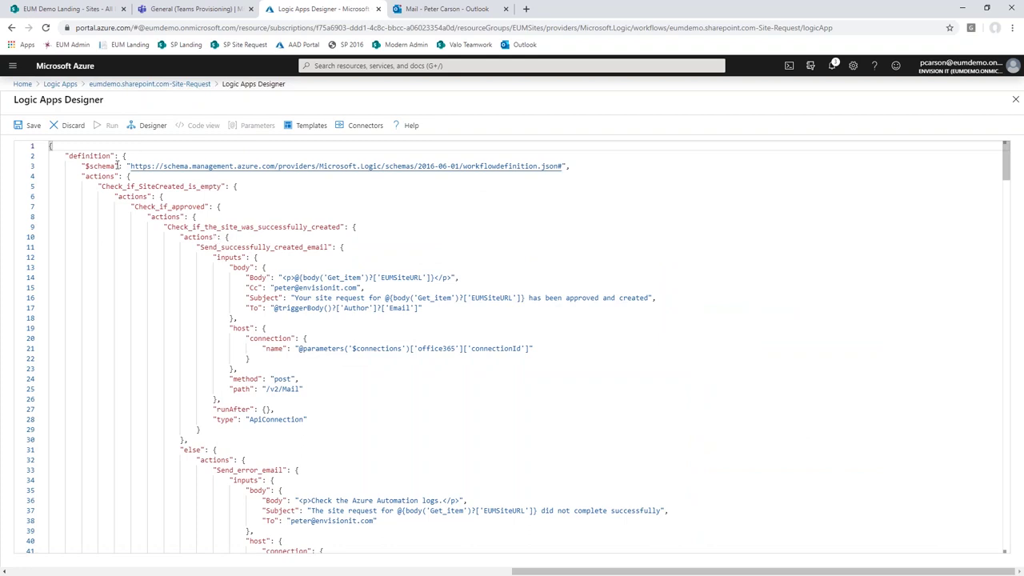
scroll(238, 272, down, 5)
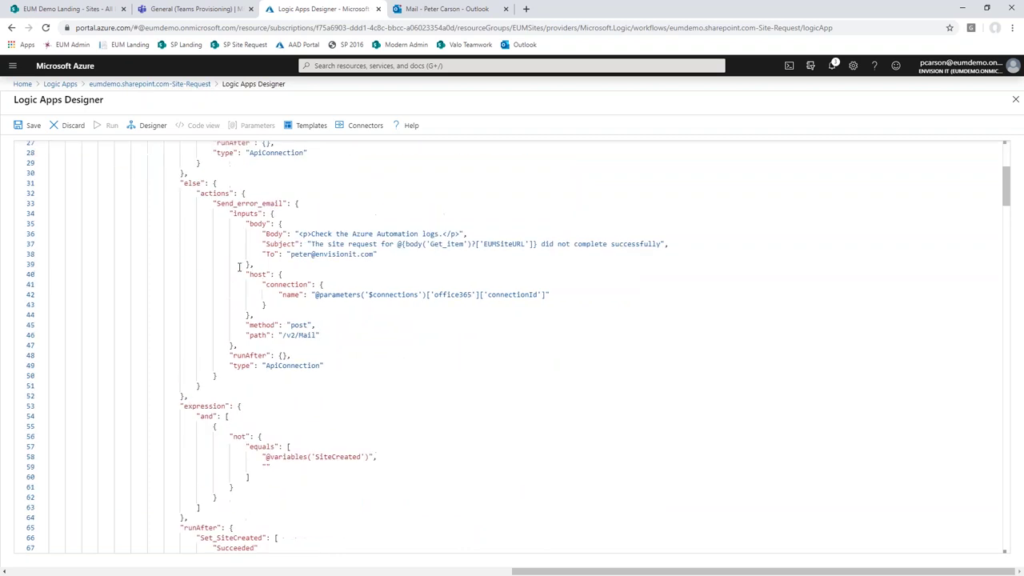
scroll(239, 267, up, 5)
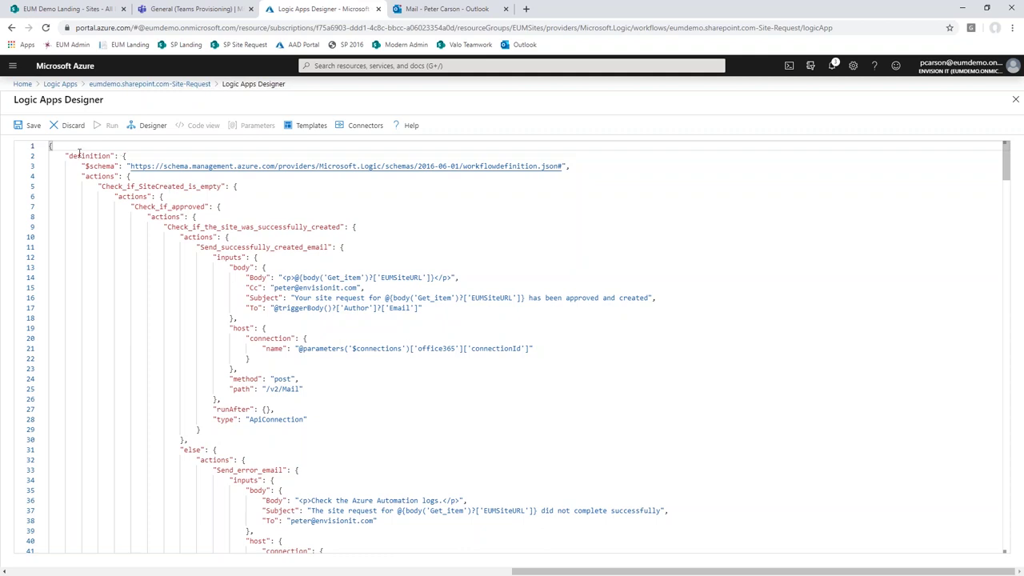
- Discard the unsaved edits and return to the eumdemo.sharepoint.com-Site-Request overview
click(70, 126)
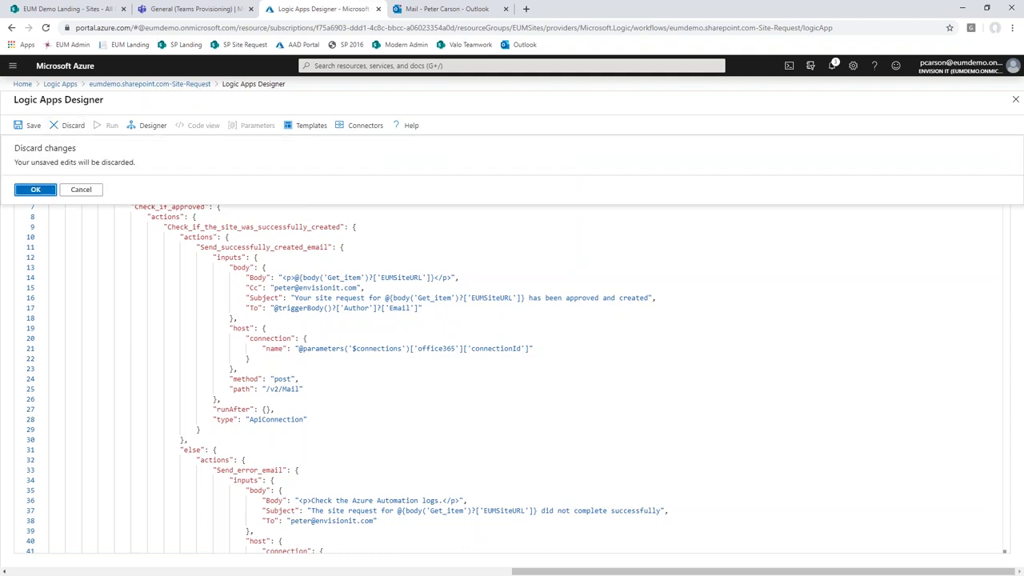
click(35, 190)
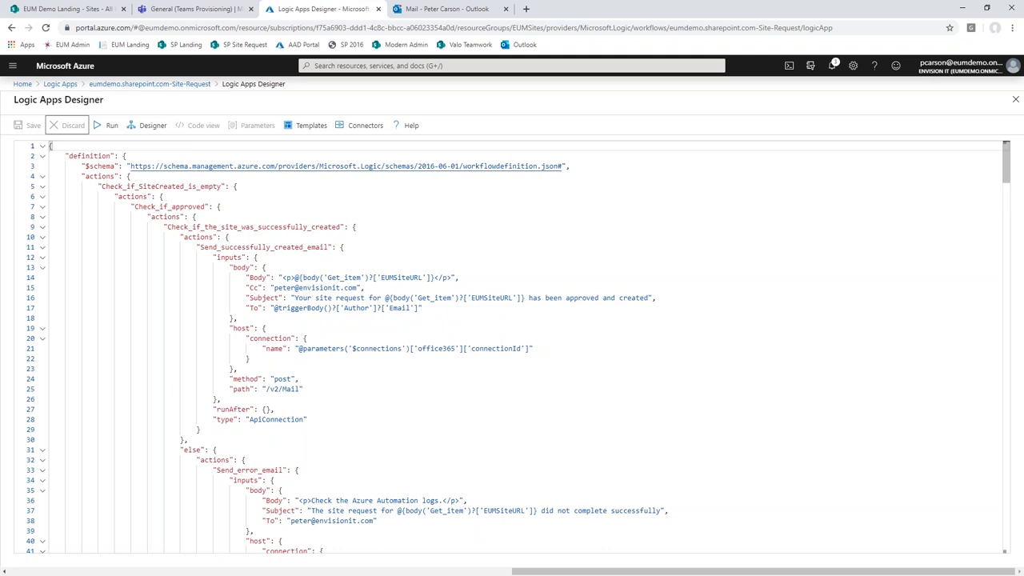
click(125, 86)
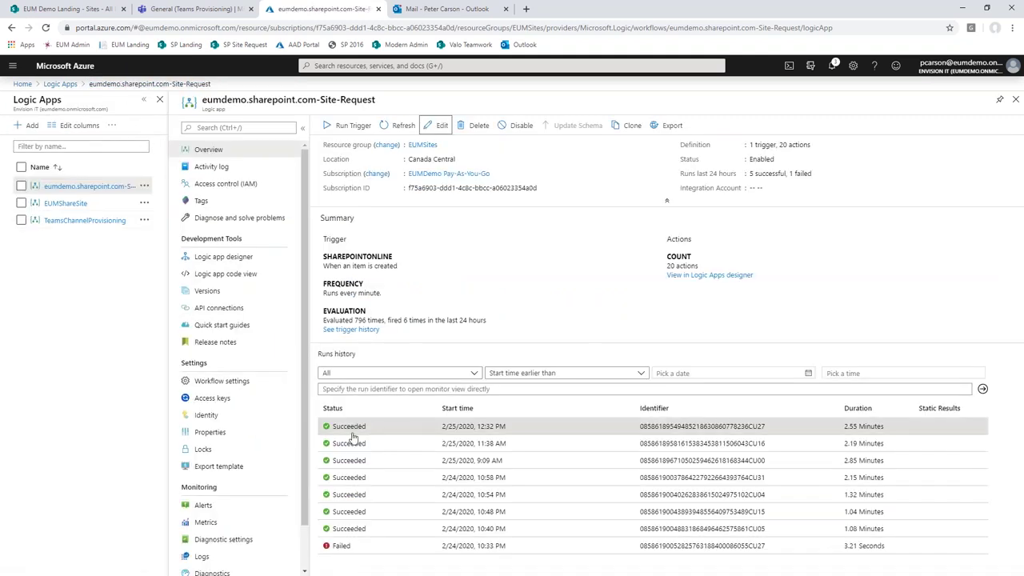
- Open the 2/25/2020, 12:32 PM run and expand Check if approved and Check if the site was successfully created to inspect their branches
click(382, 434)
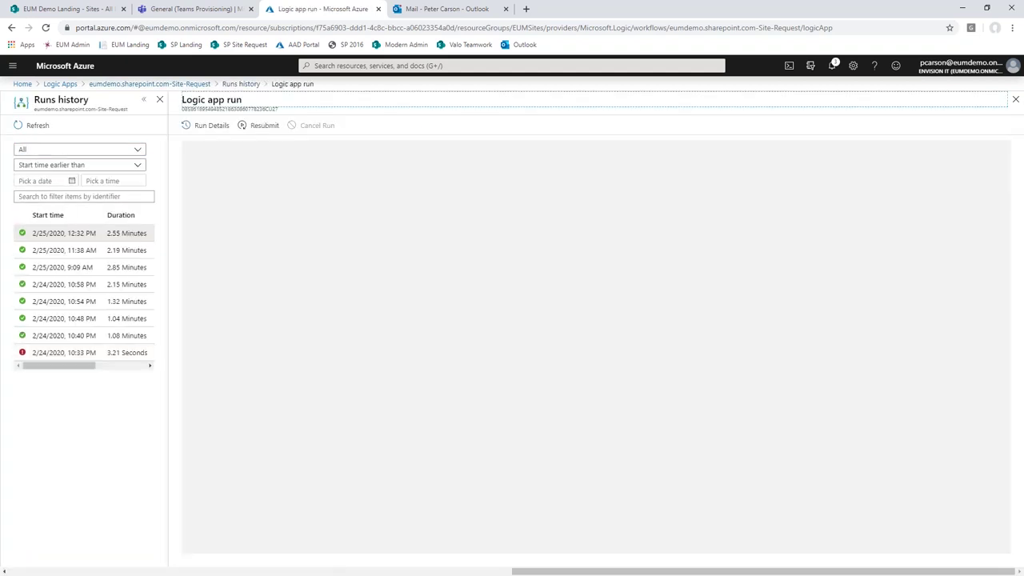
scroll(311, 364, down, 3)
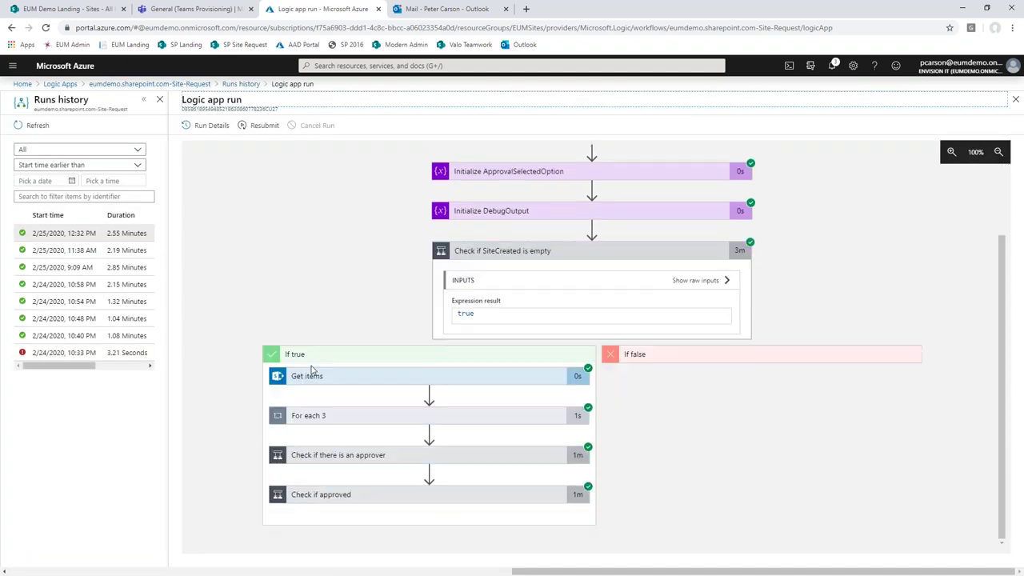
click(350, 496)
scroll(349, 496, down, 3)
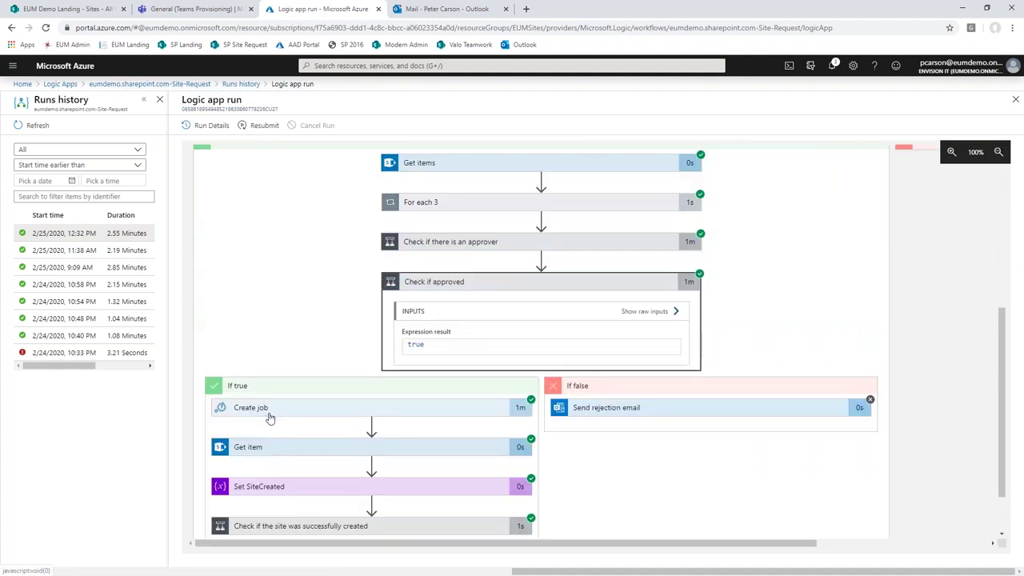
scroll(269, 416, down, 1)
click(276, 461)
scroll(276, 462, down, 2)
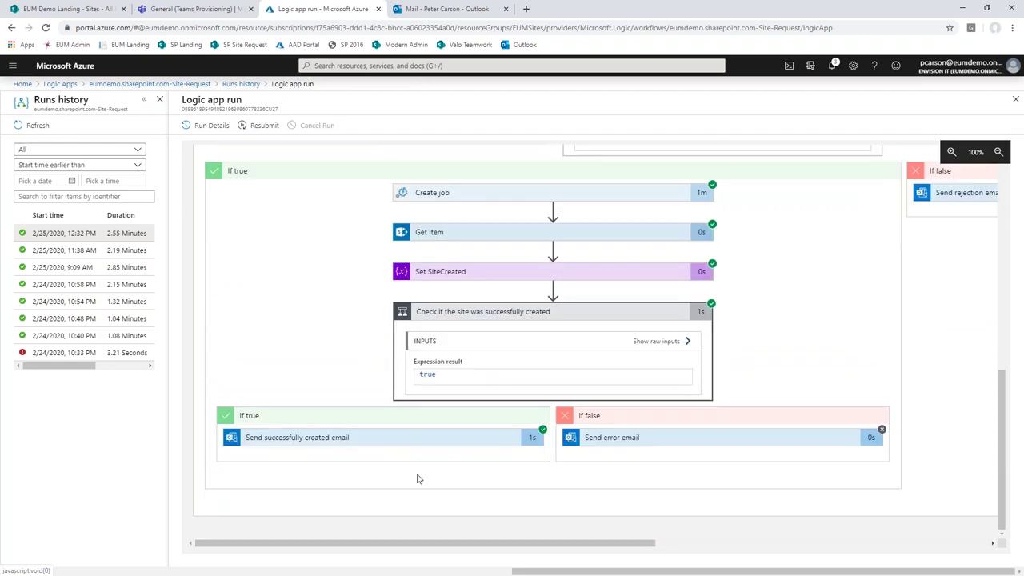
- Switch to Outlook, open the latest site request email for the Test-02-25-4 site, and copy the site link from its body
click(446, 10)
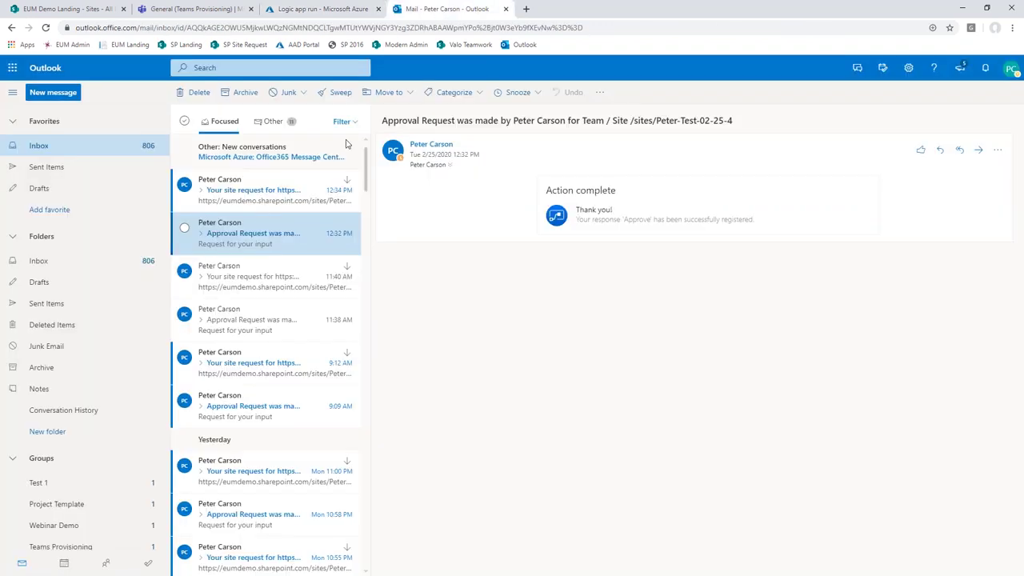
click(257, 200)
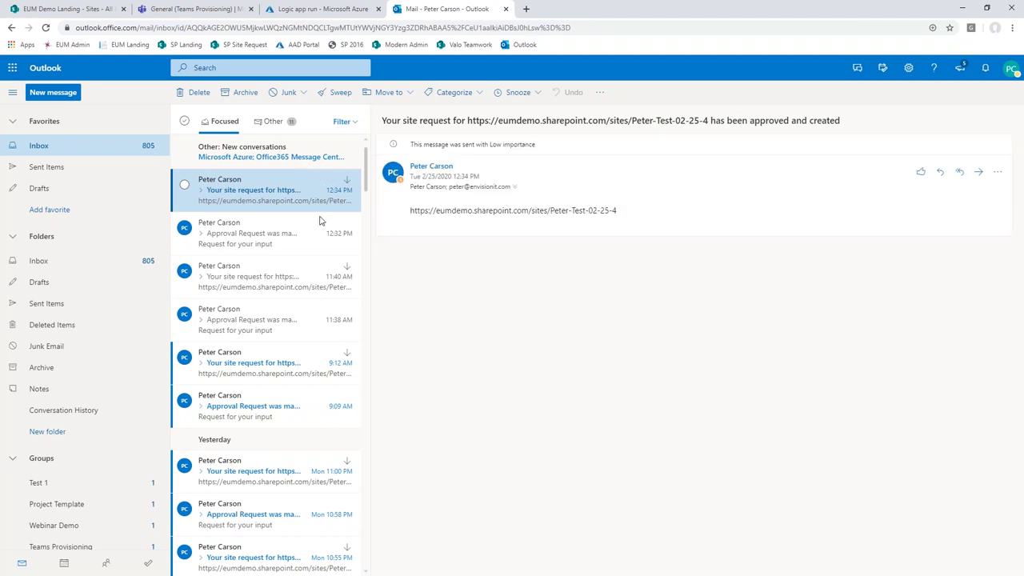
drag(409, 210, 604, 226)
key(ctrl+c)
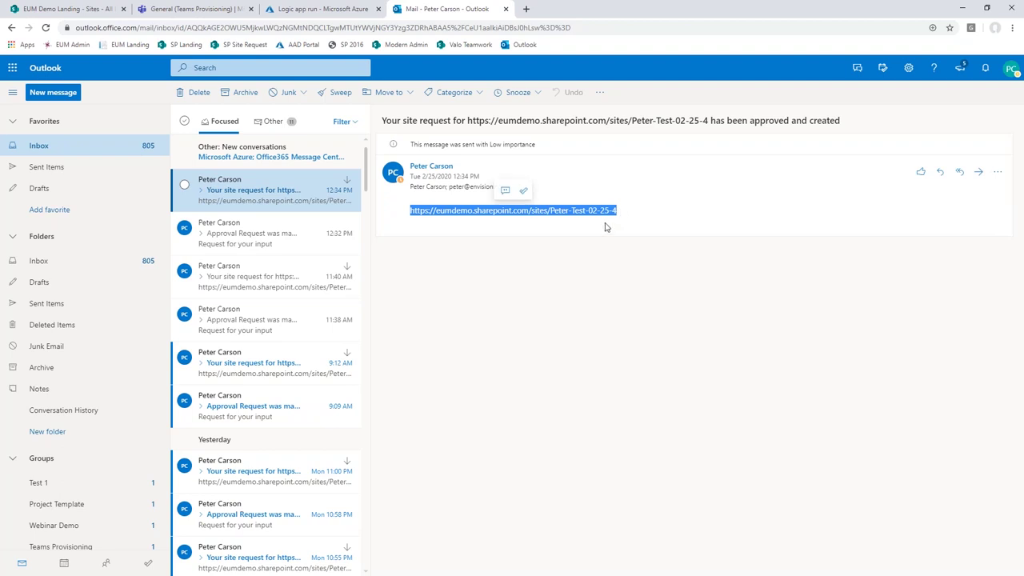
- Open the copied site link in a new browser tab
click(526, 9)
key(ctrl+v)
key(Return)
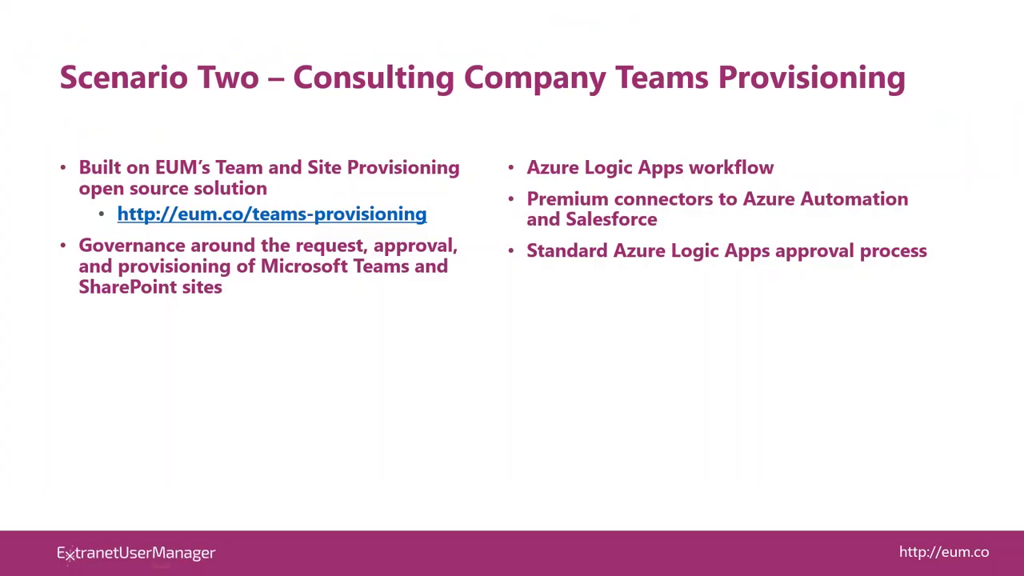
key(Right)
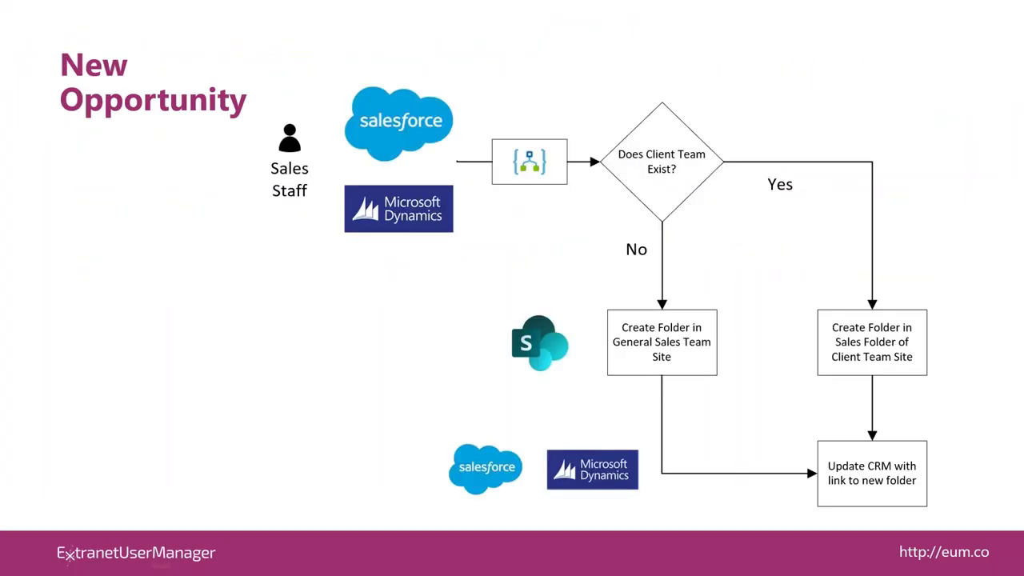